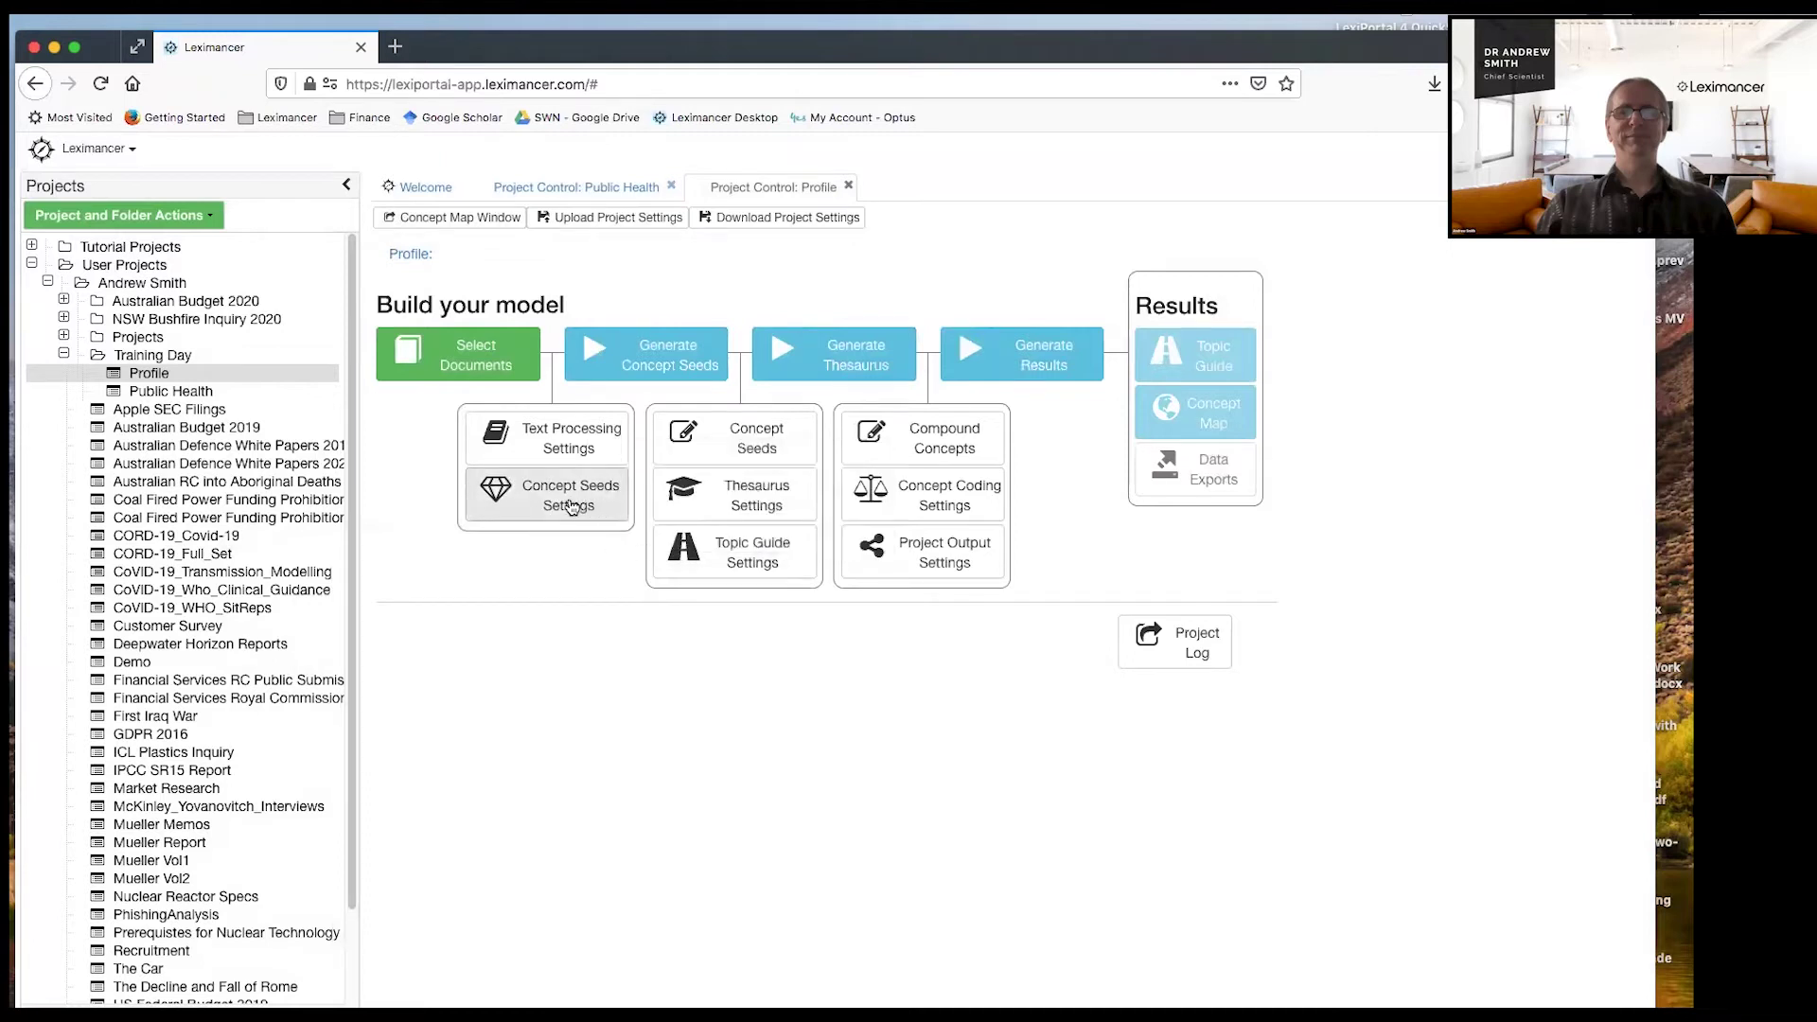
Step: Disable Automatically Identify Concepts in Profile's Concept Seeds Settings and save
click(555, 502)
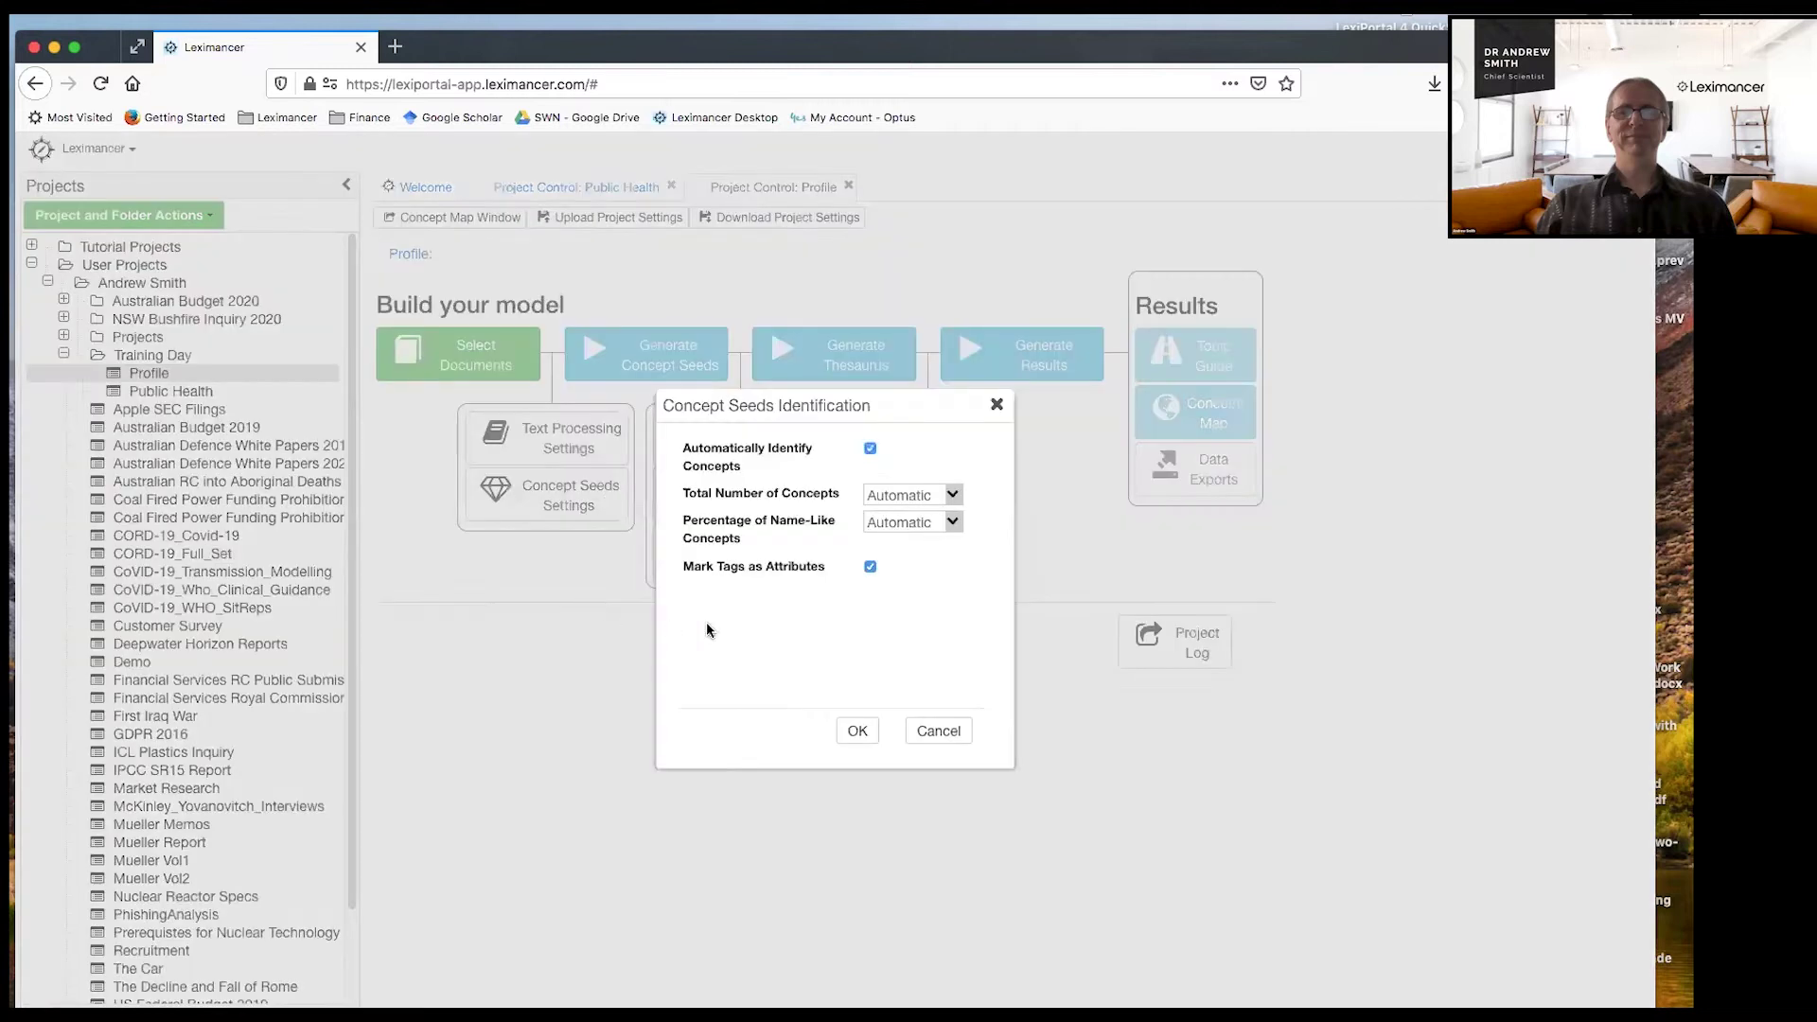
click(870, 449)
click(857, 732)
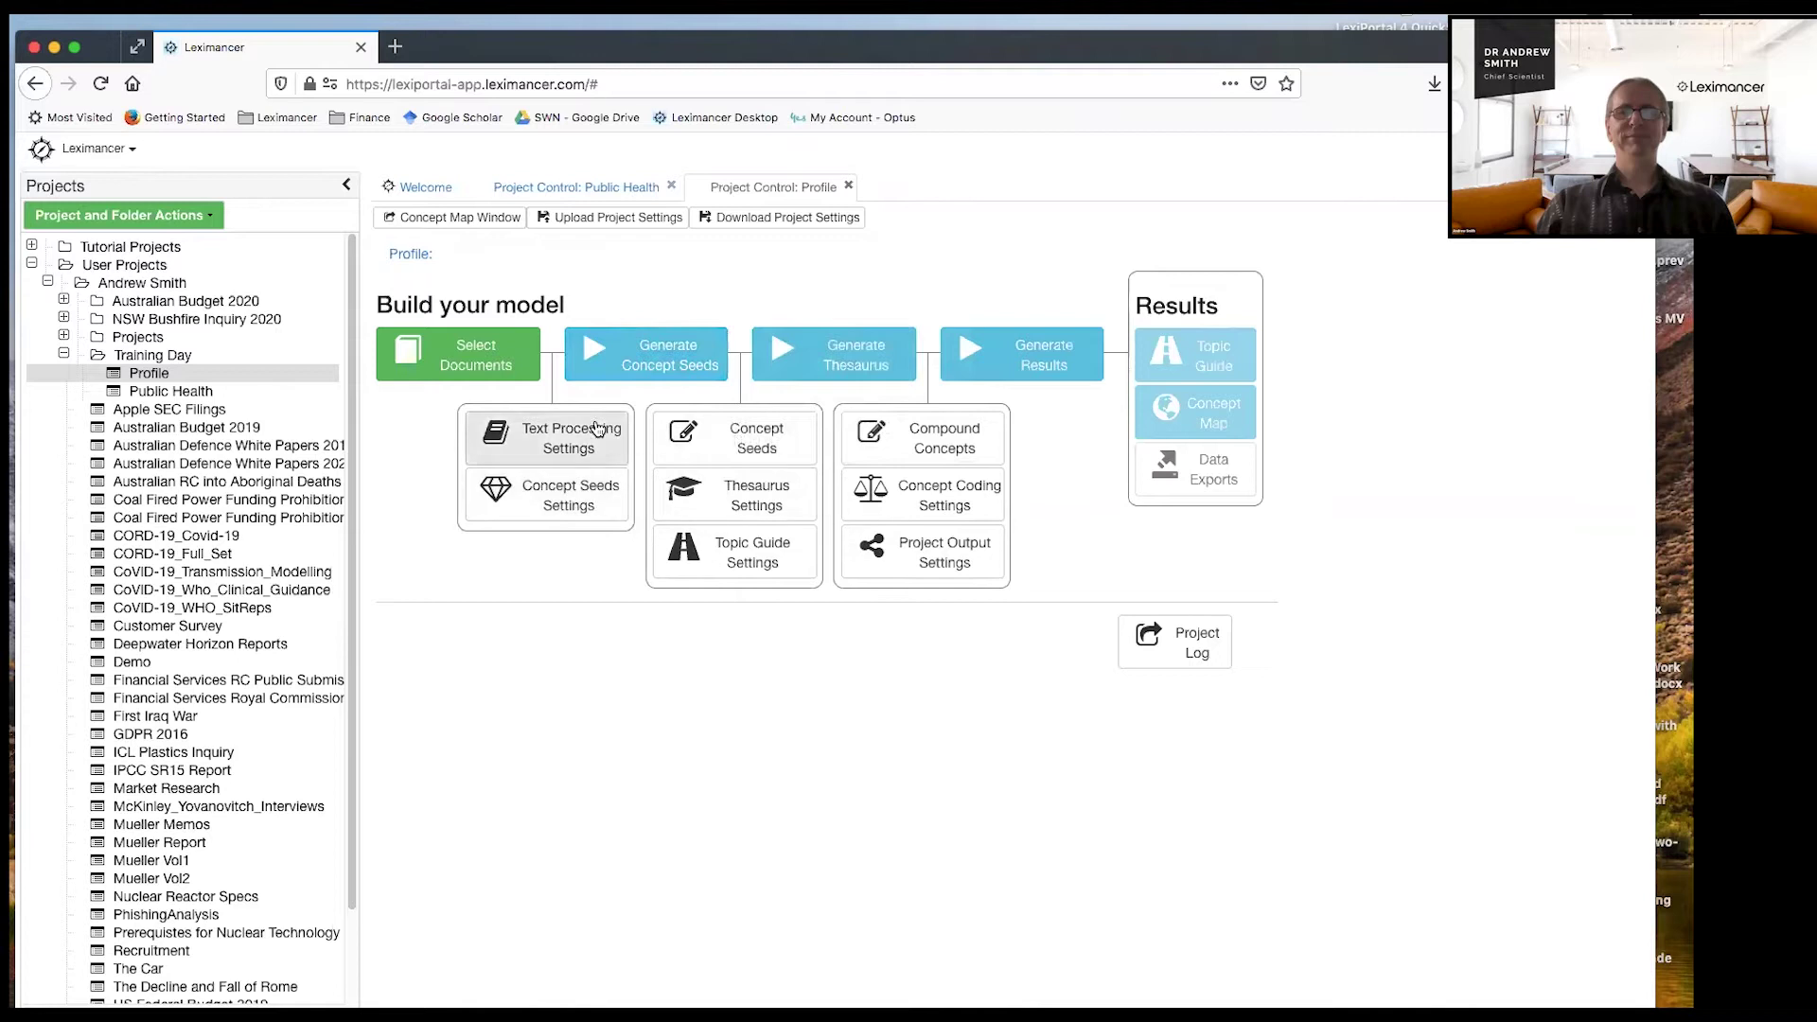
Step: Run Generate Concept Seeds for Profile and let the PREPROCESS stage finish
click(649, 349)
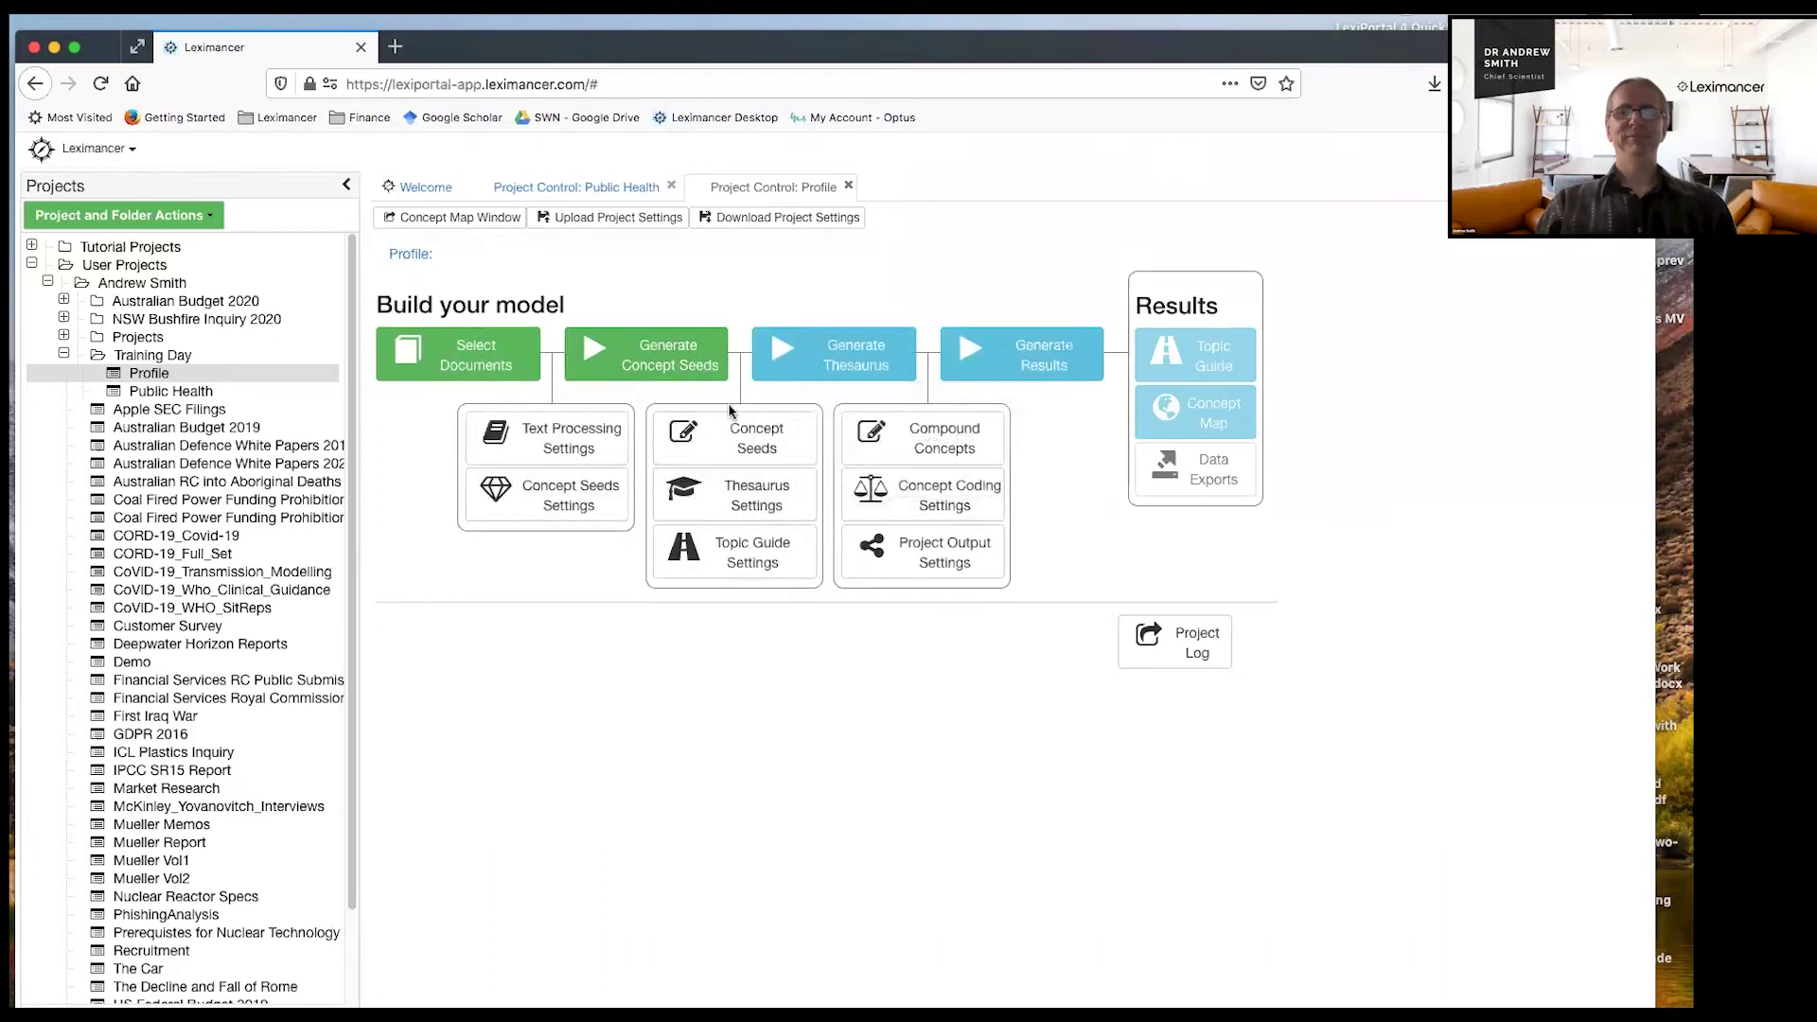
Step: Inspect Profile's empty concept seed list in the Concept Seed Editor, then cancel
click(748, 447)
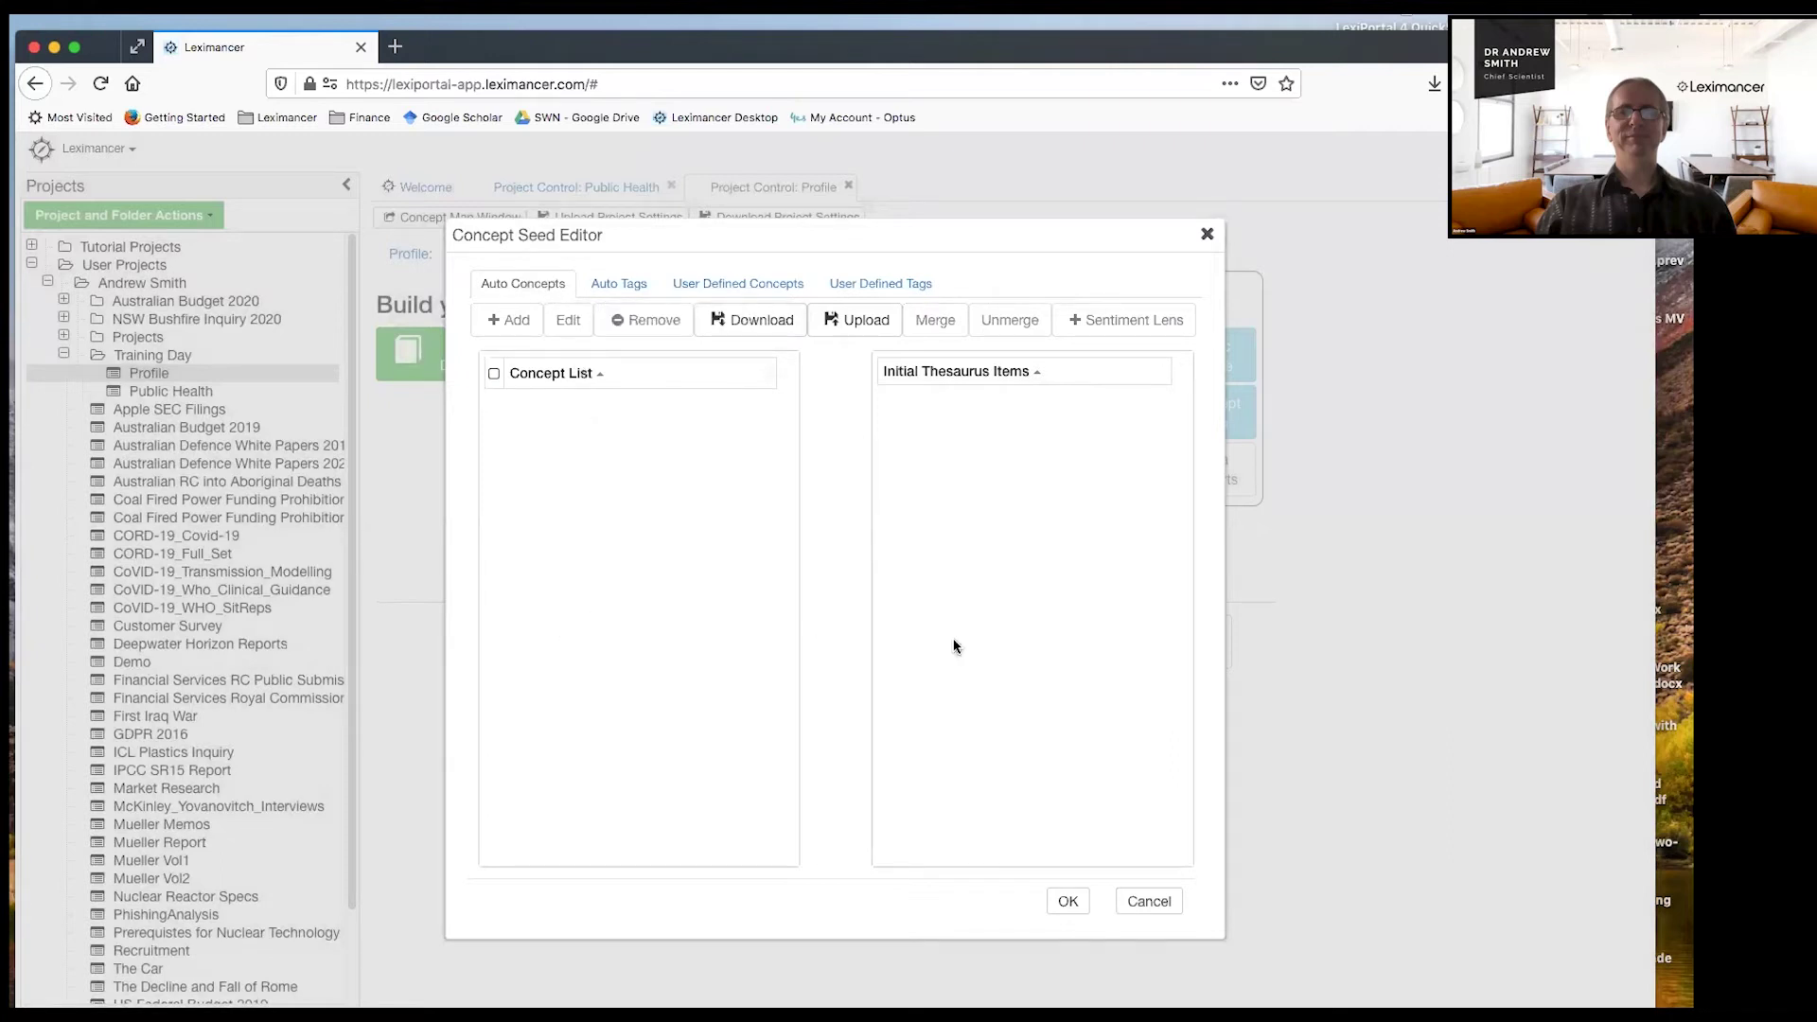
click(1150, 901)
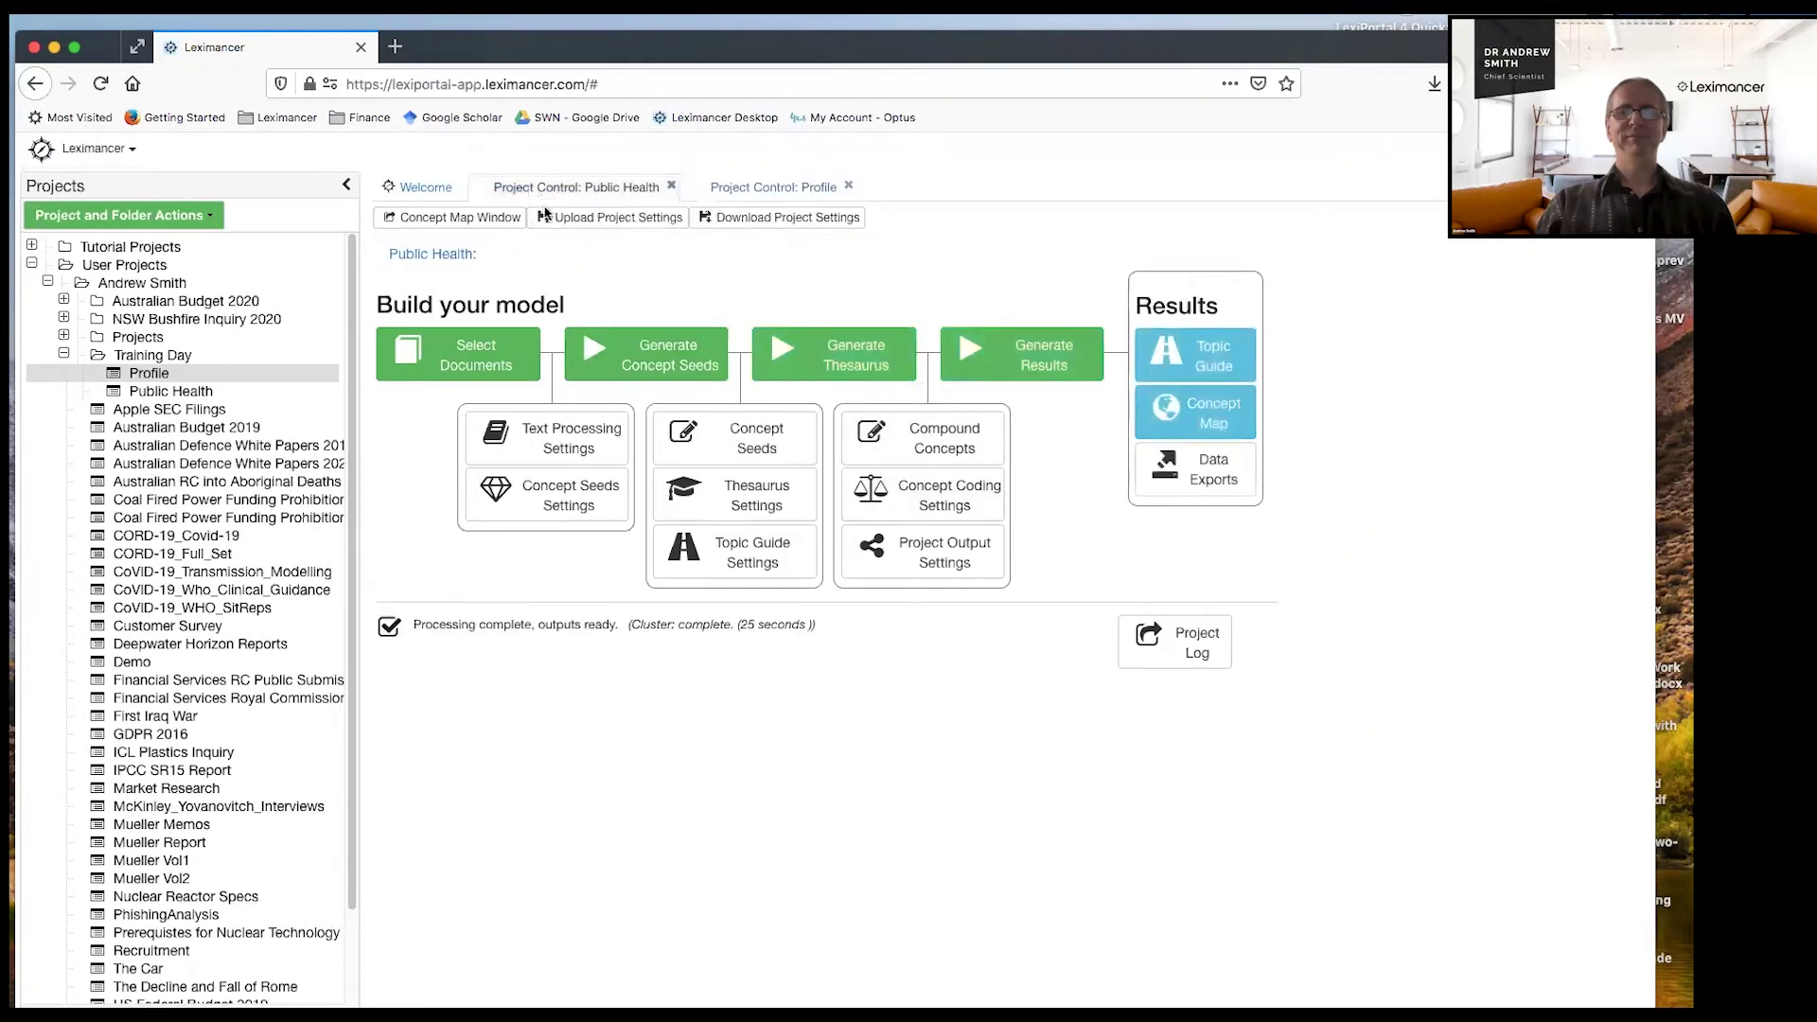
Step: Review Public Health's seed settings and the control, coronavirus and countries thesaurus terms without saving
click(568, 504)
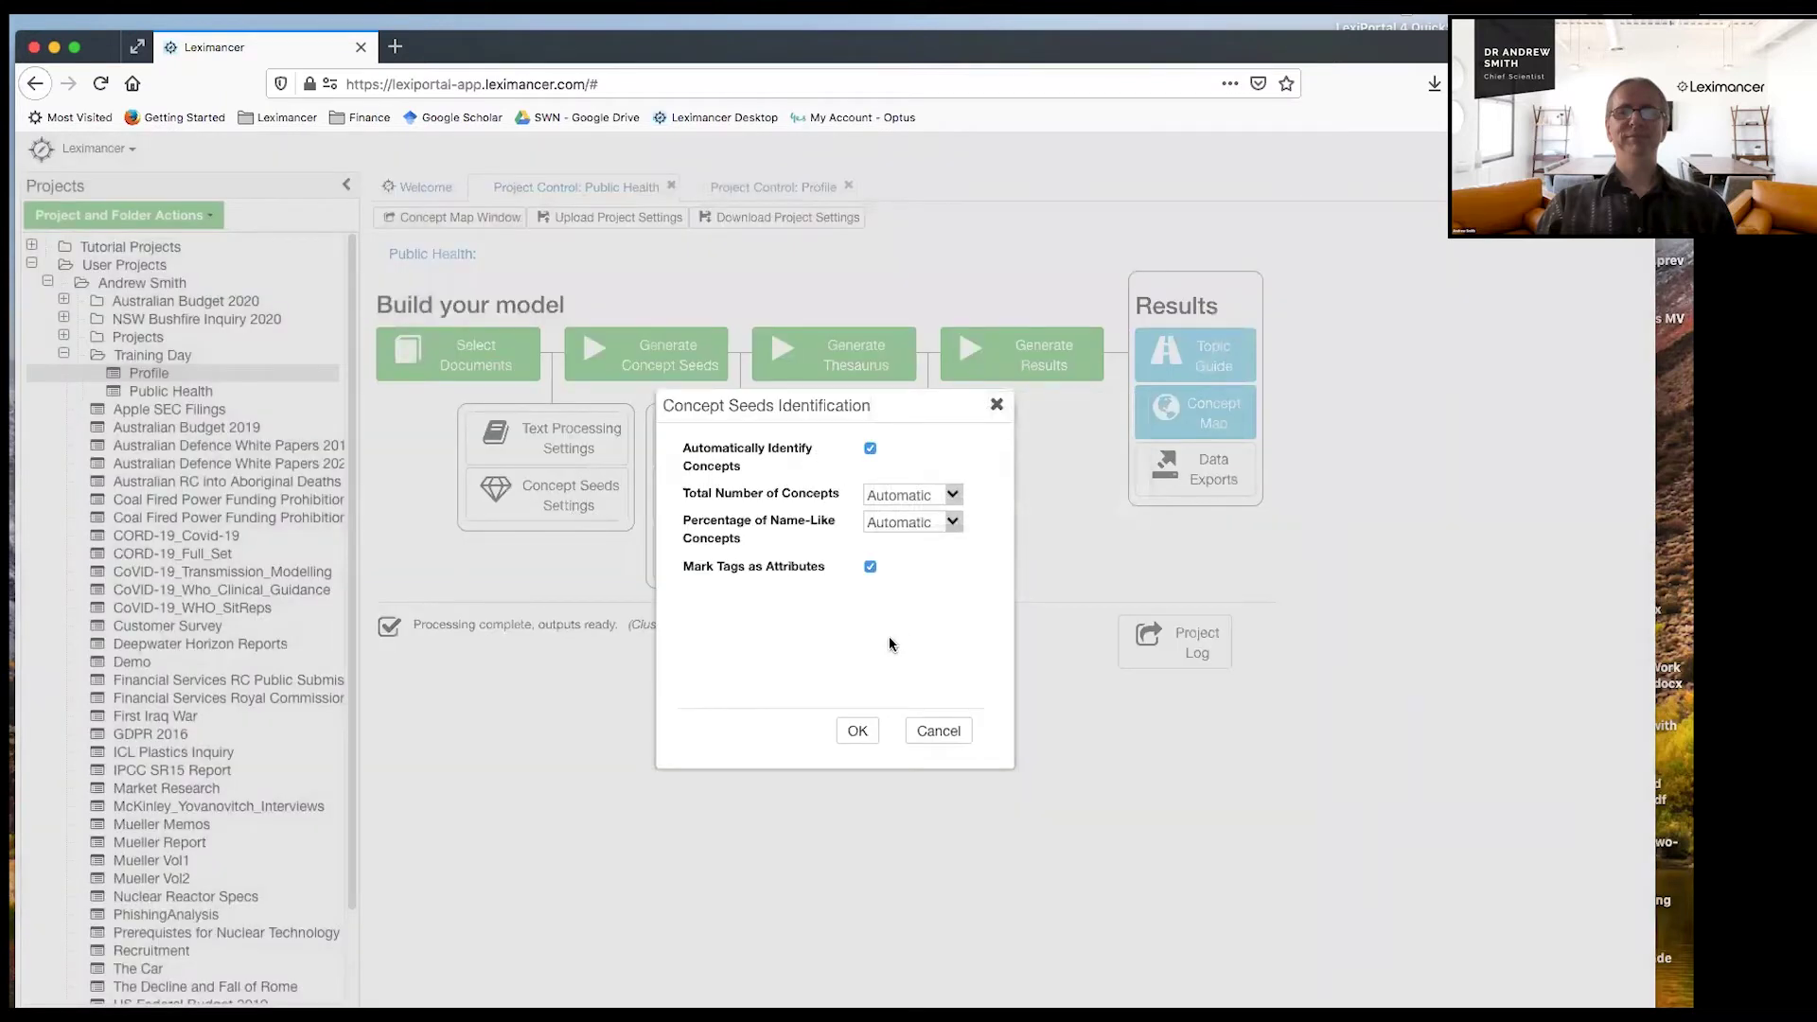
click(937, 730)
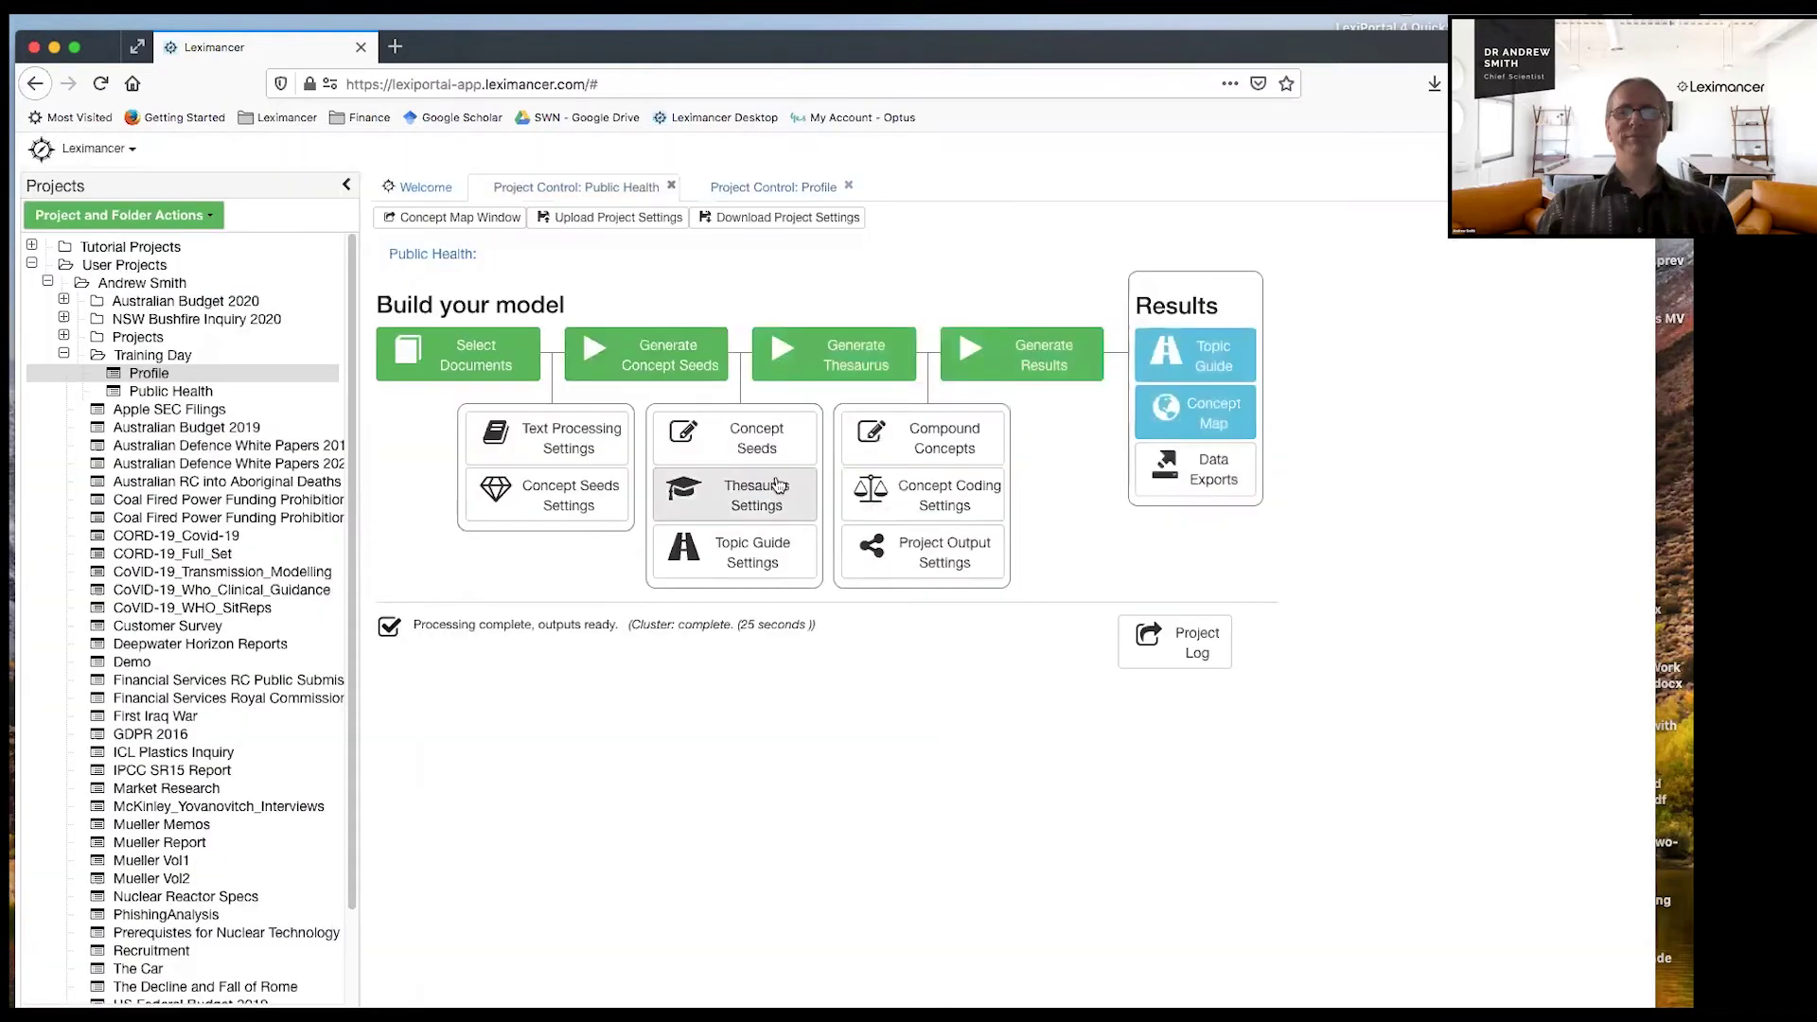
click(757, 445)
scroll(636, 464, down, 3)
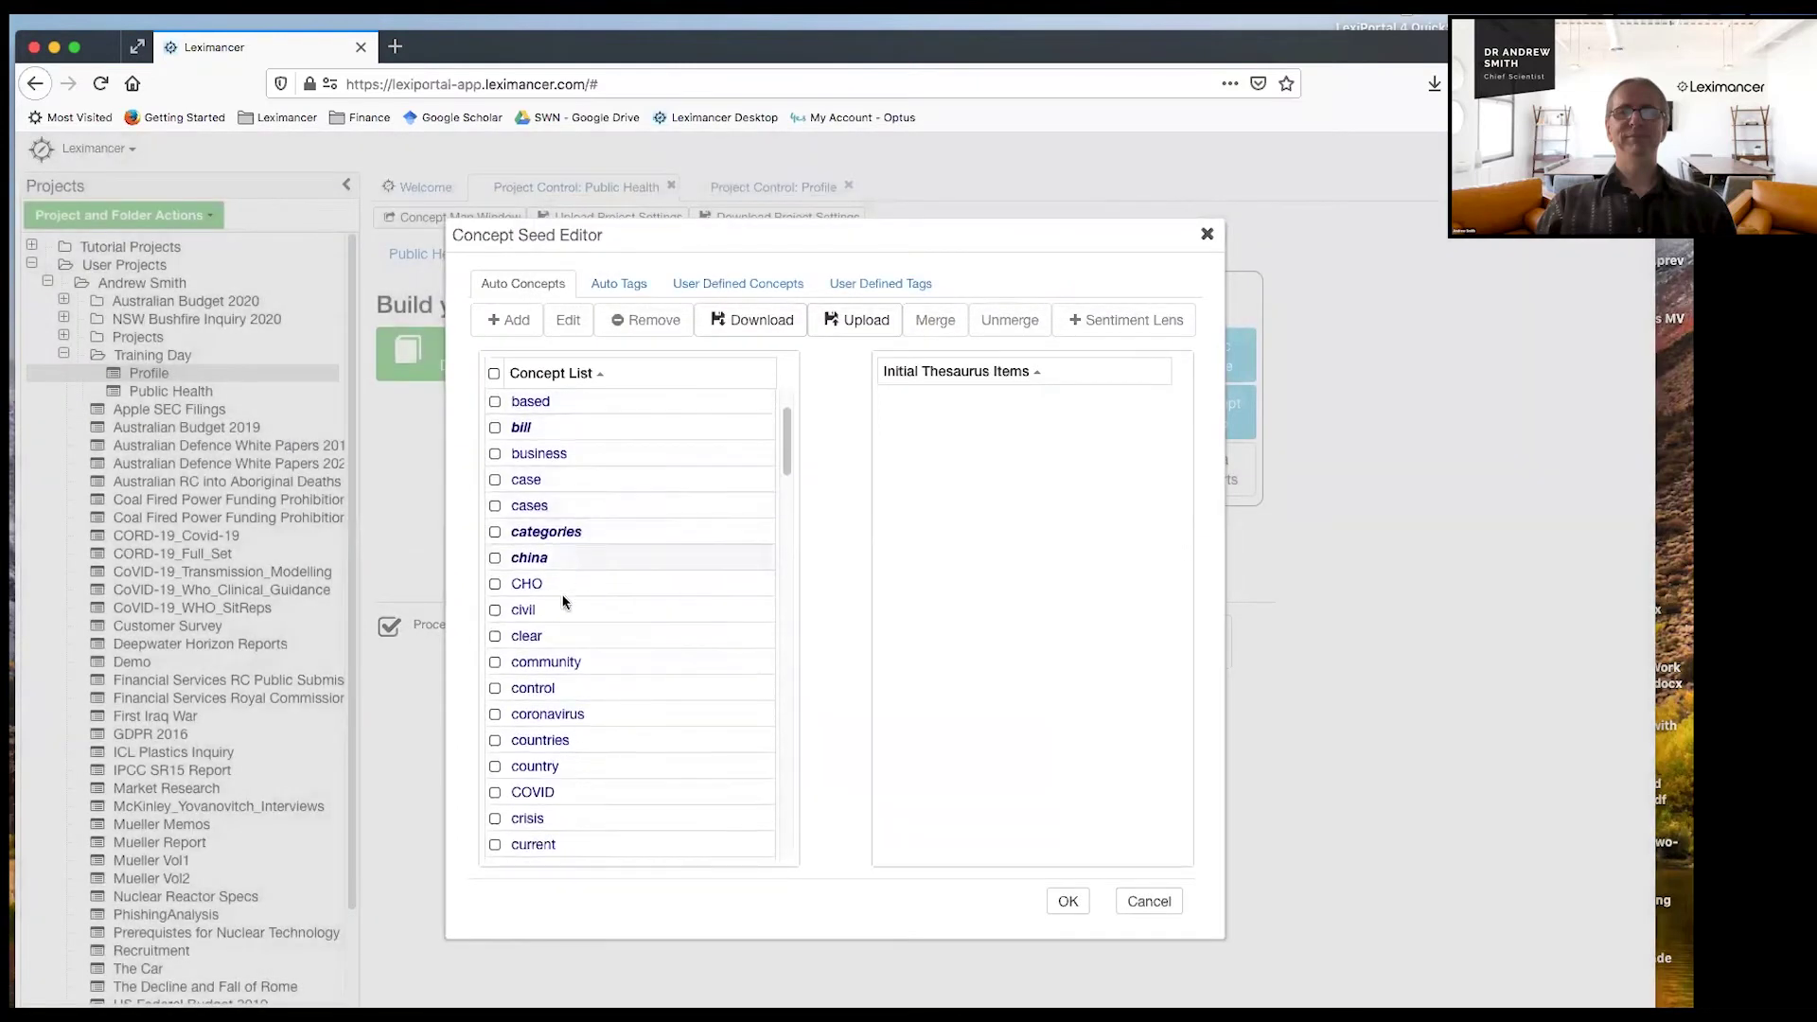
click(539, 689)
click(546, 717)
click(549, 743)
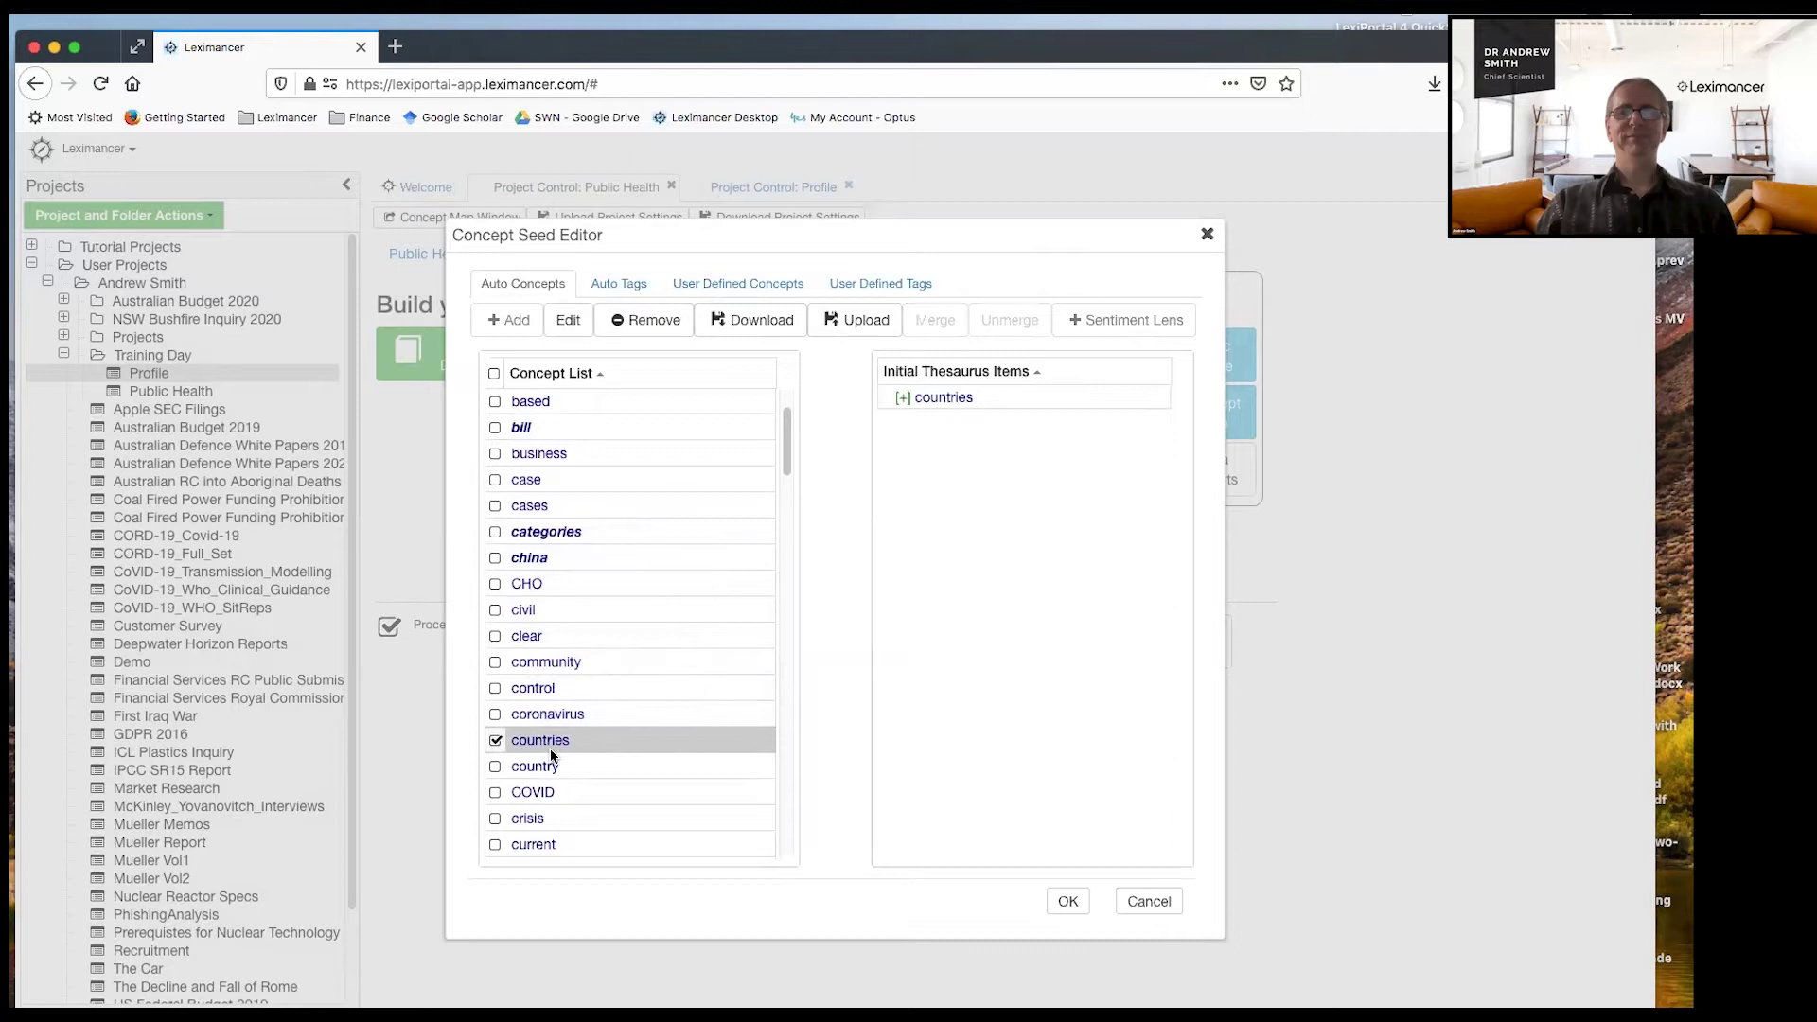
click(1137, 903)
Step: Go back to the Profile project and check its concept seed settings unchanged
click(795, 189)
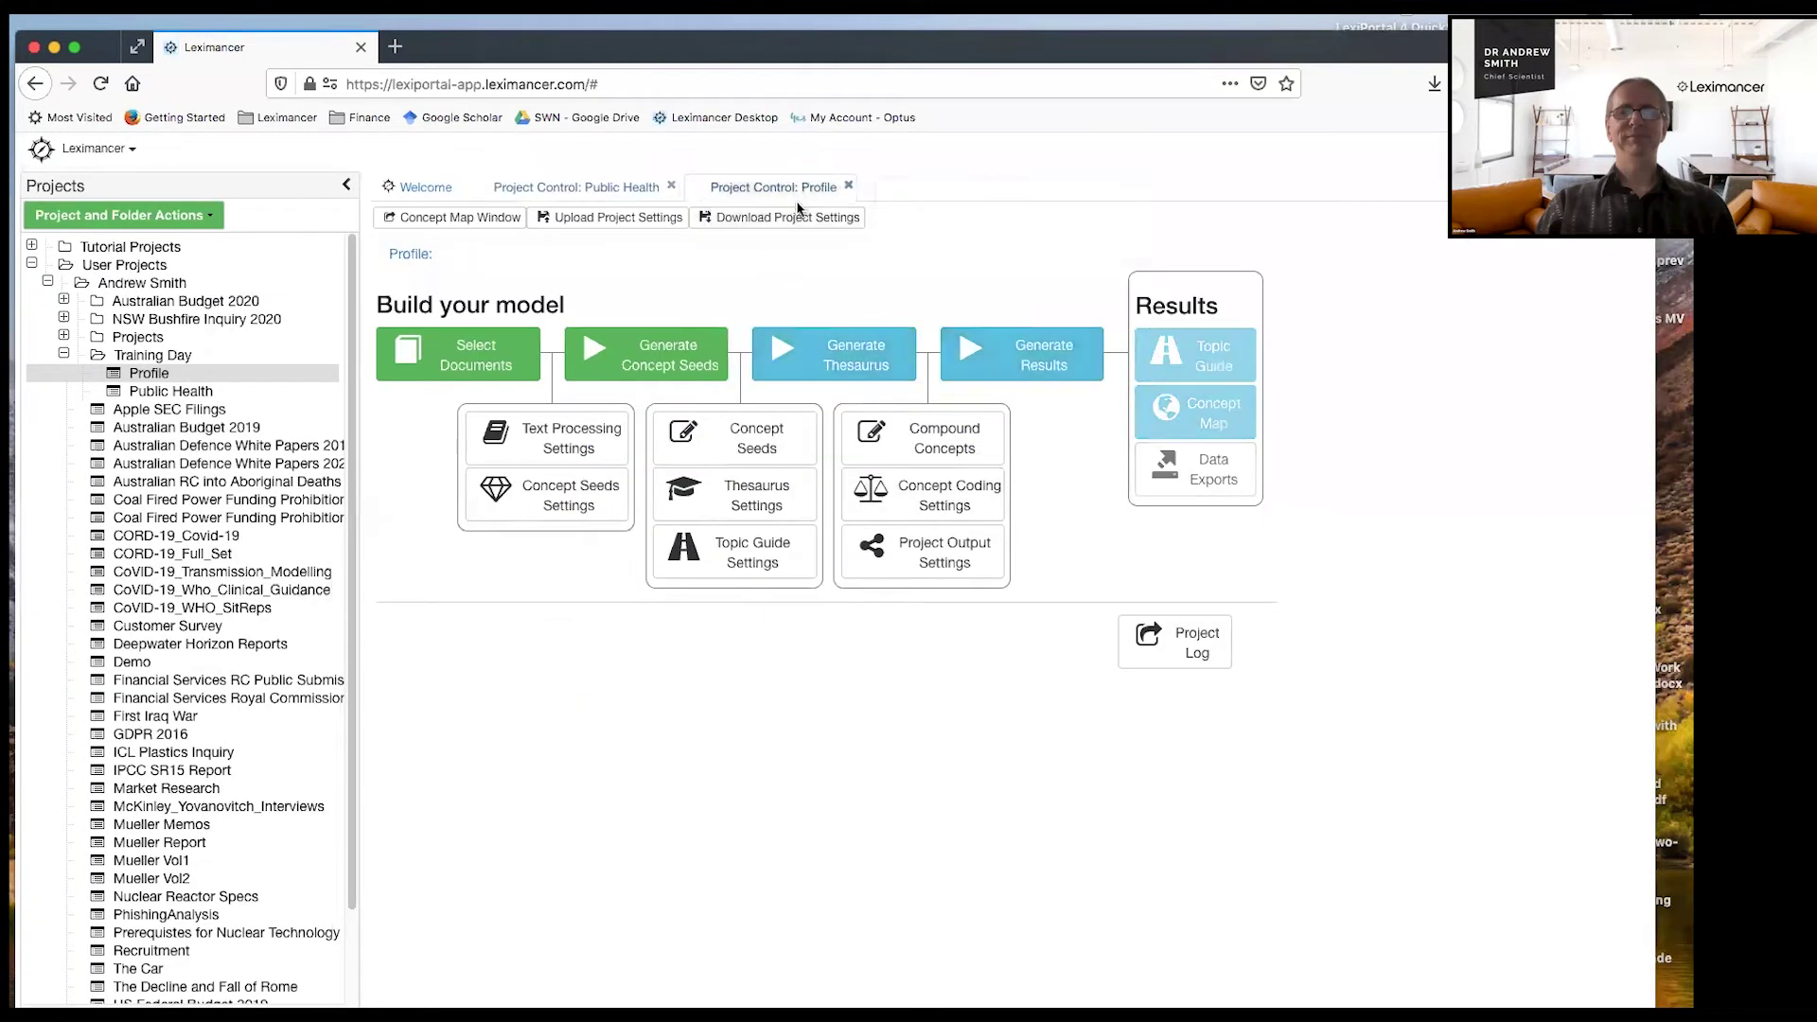
click(568, 497)
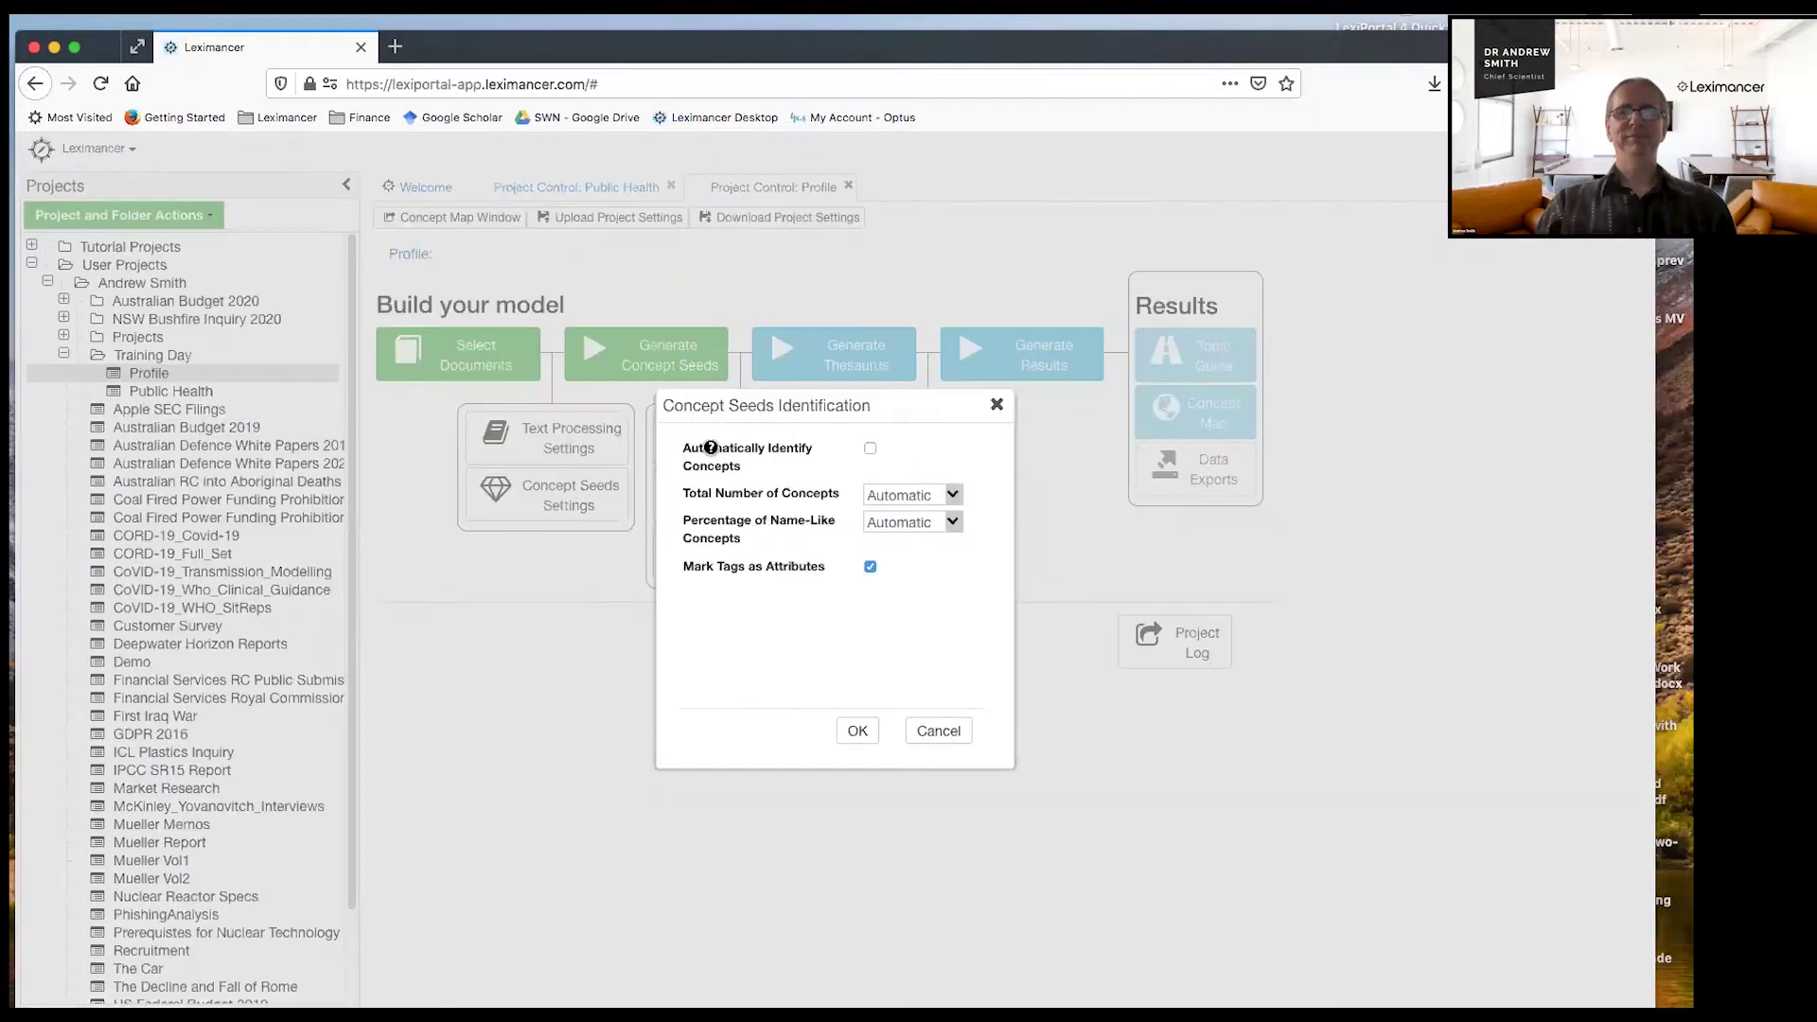
mouse_move(814, 447)
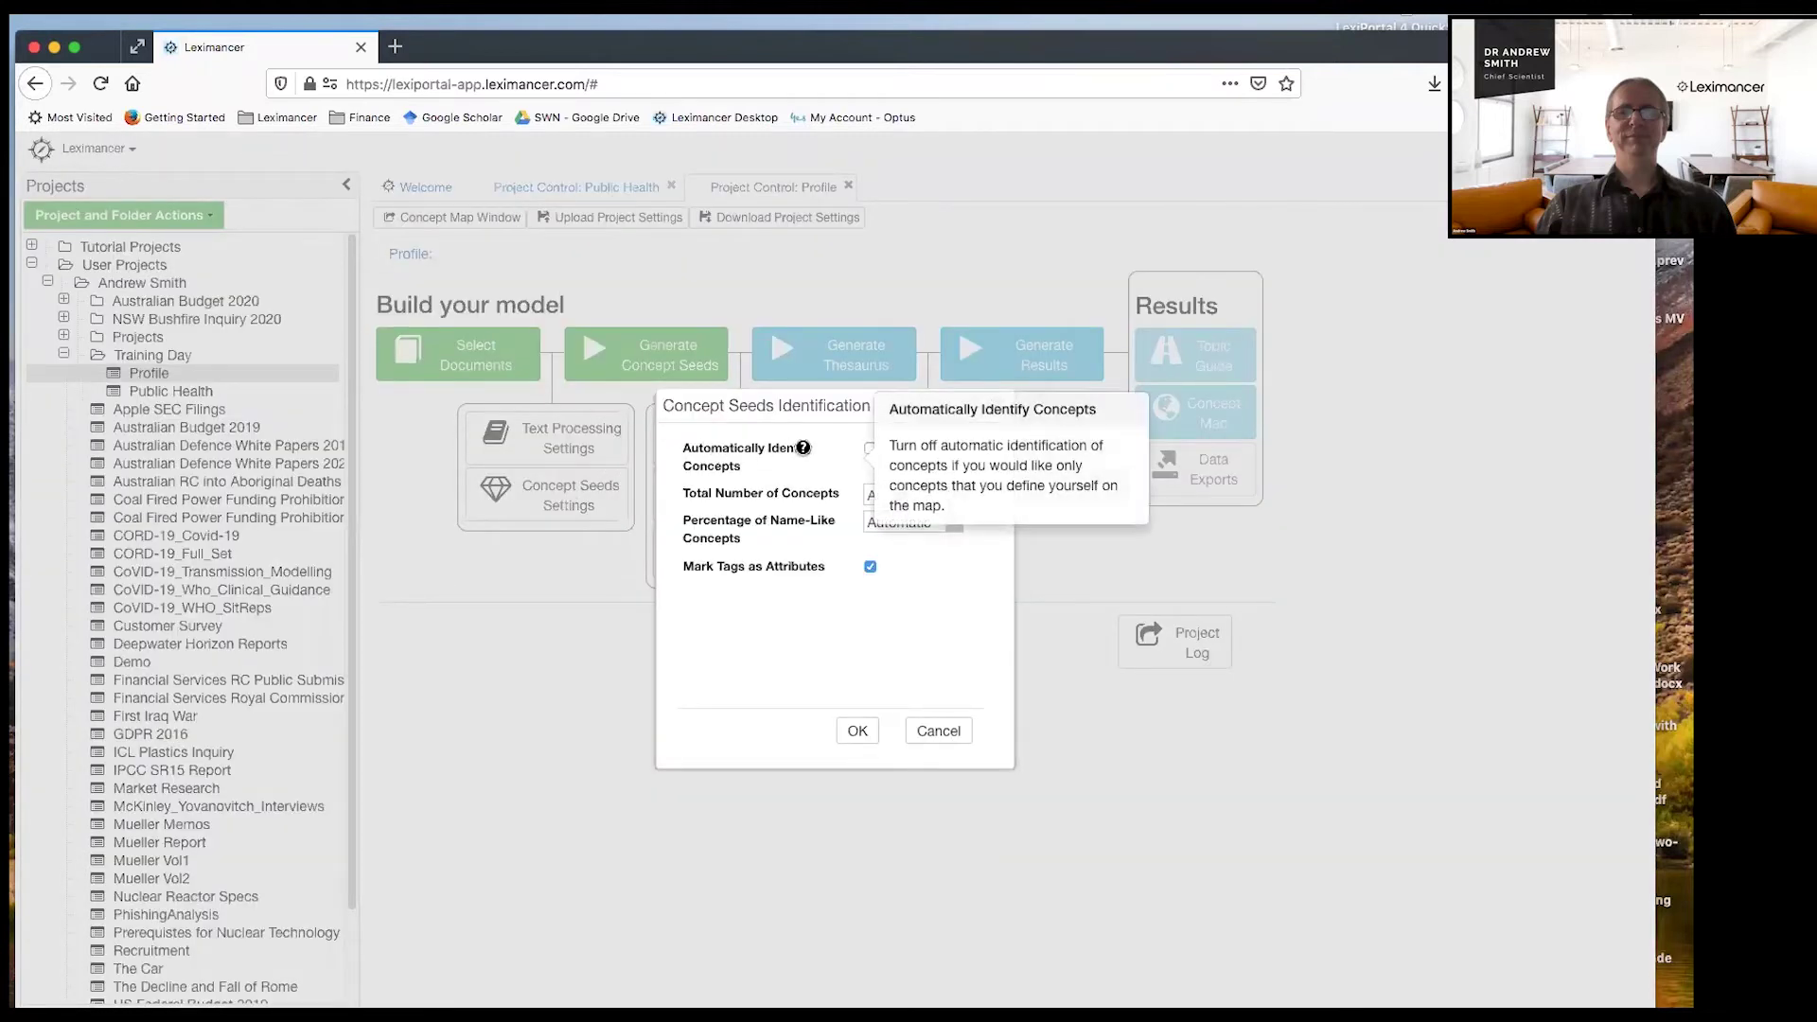
click(926, 730)
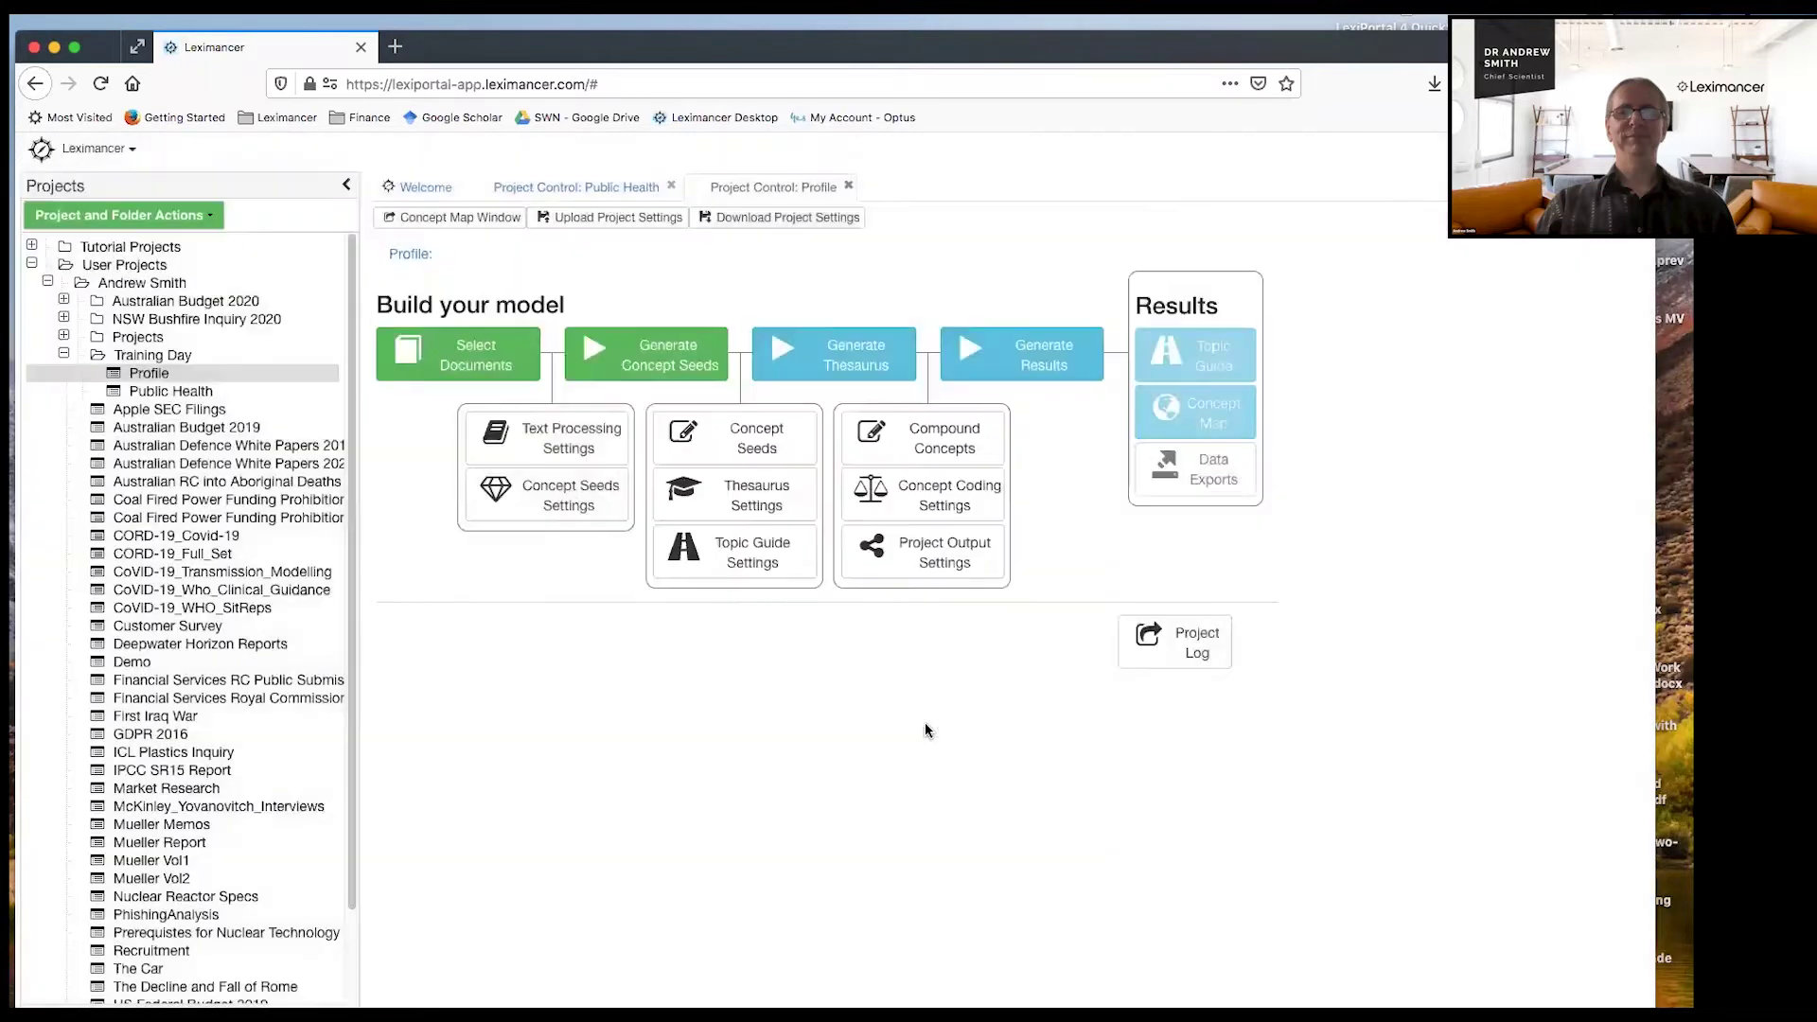
Step: In Profile's Concept Seed Editor, go to User Defined Concepts and bring up Add Concepts
click(754, 447)
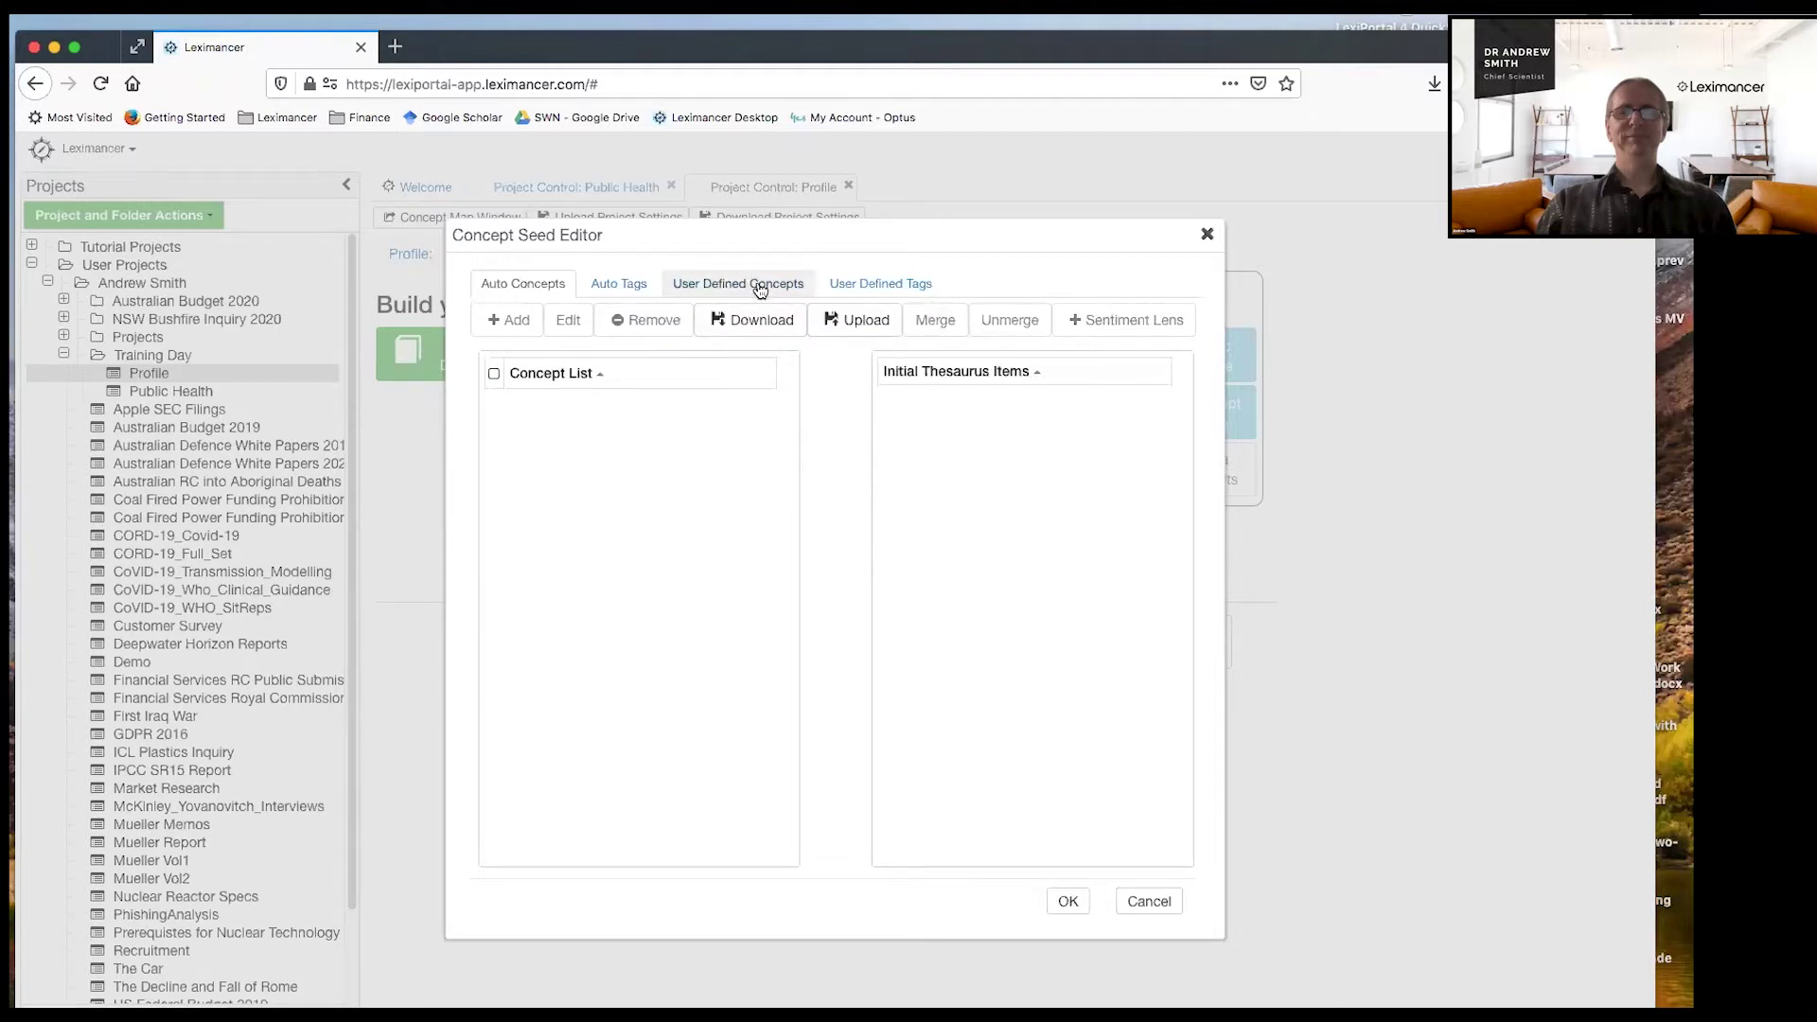
click(754, 283)
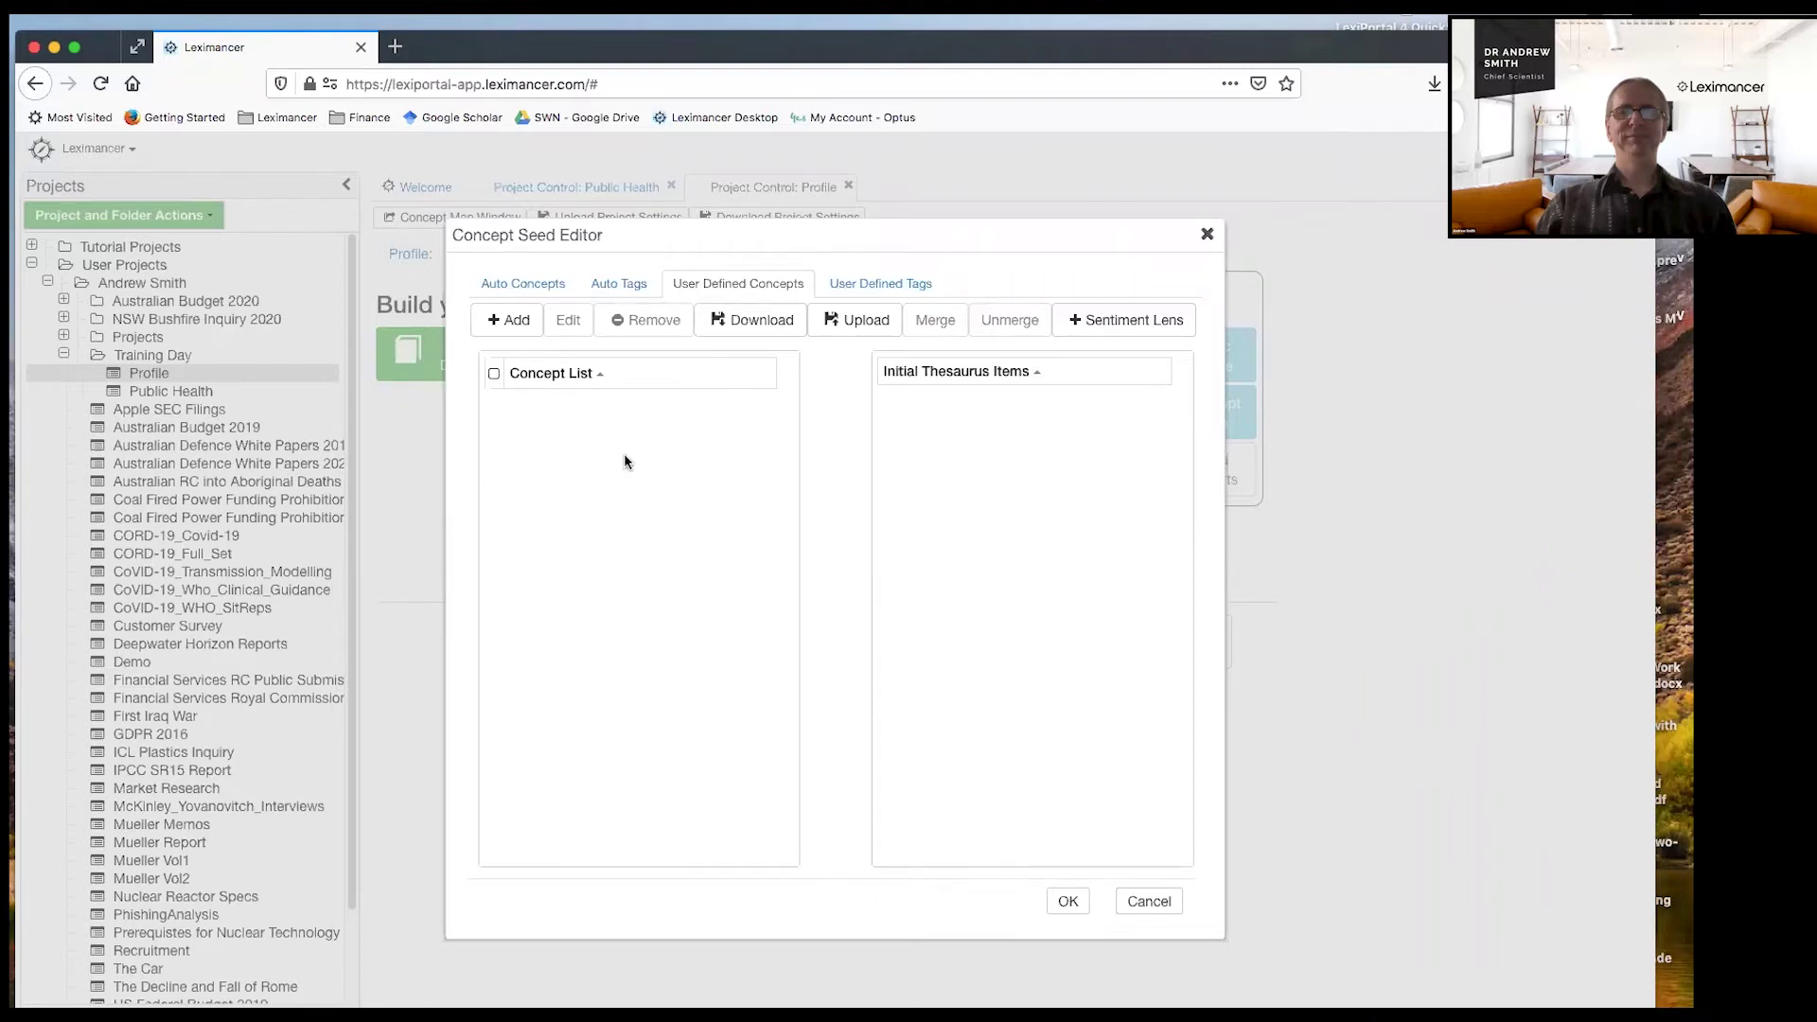
click(520, 285)
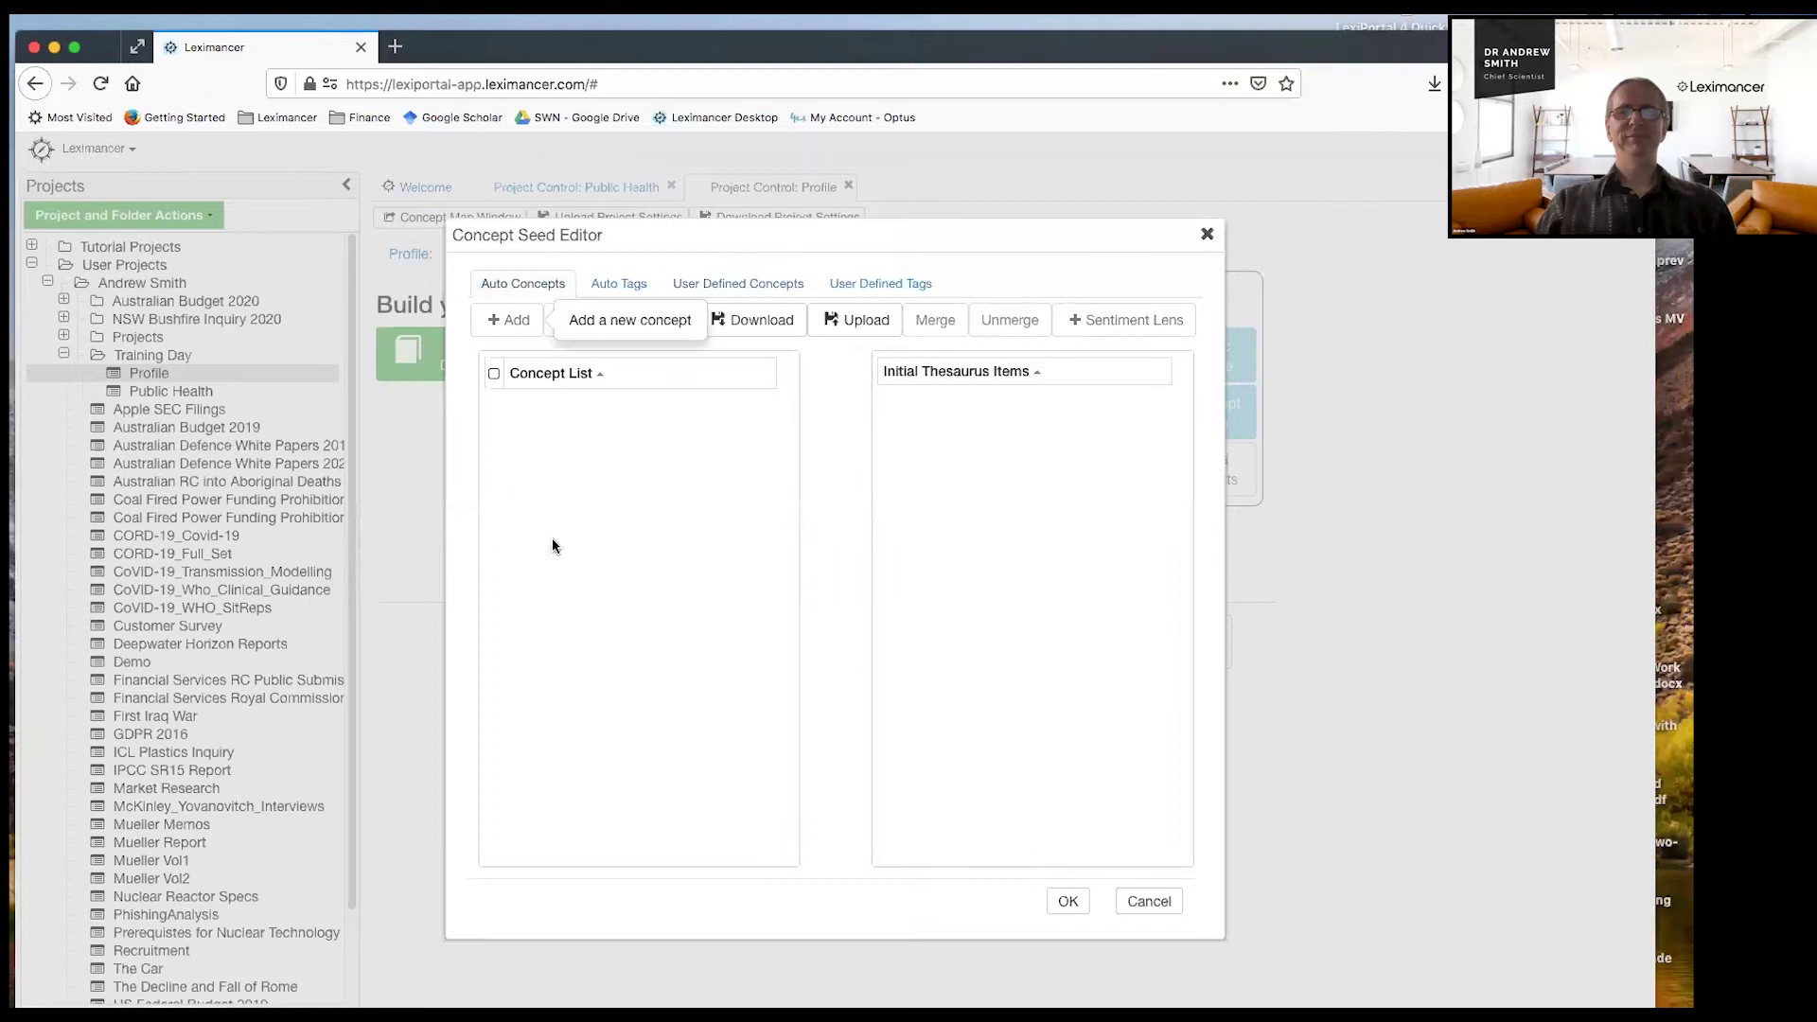
click(737, 283)
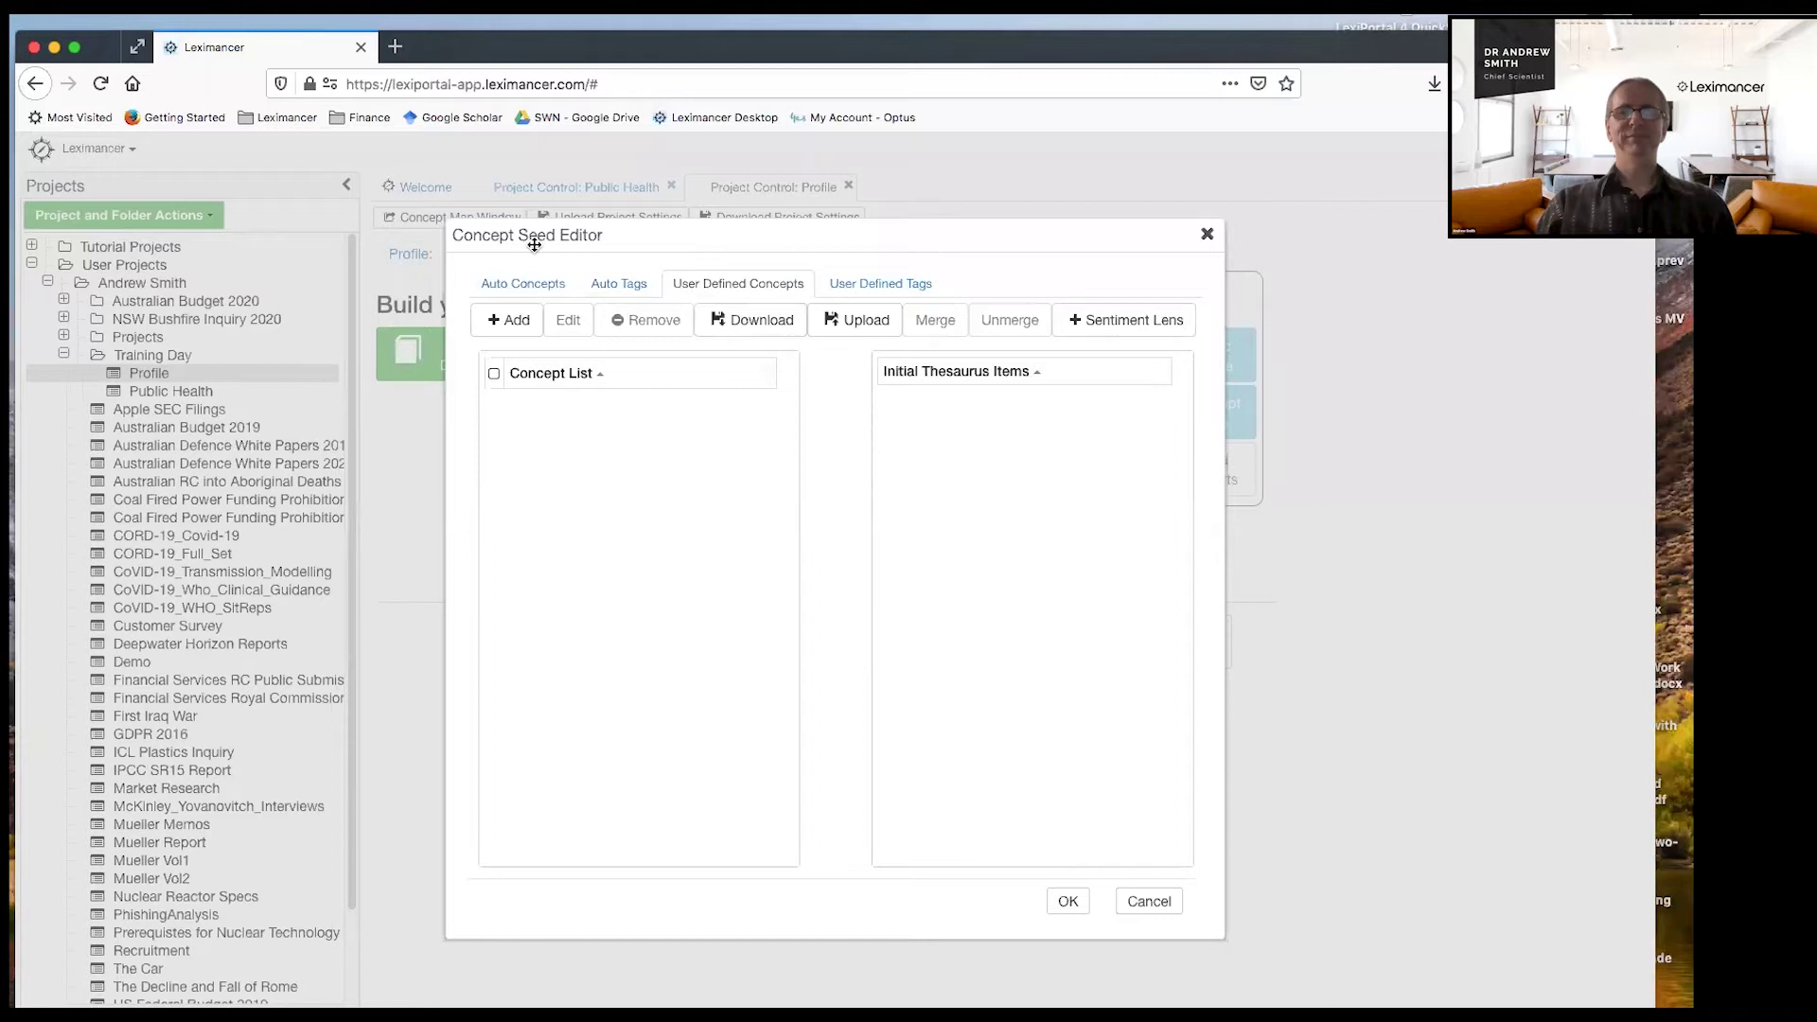
click(509, 323)
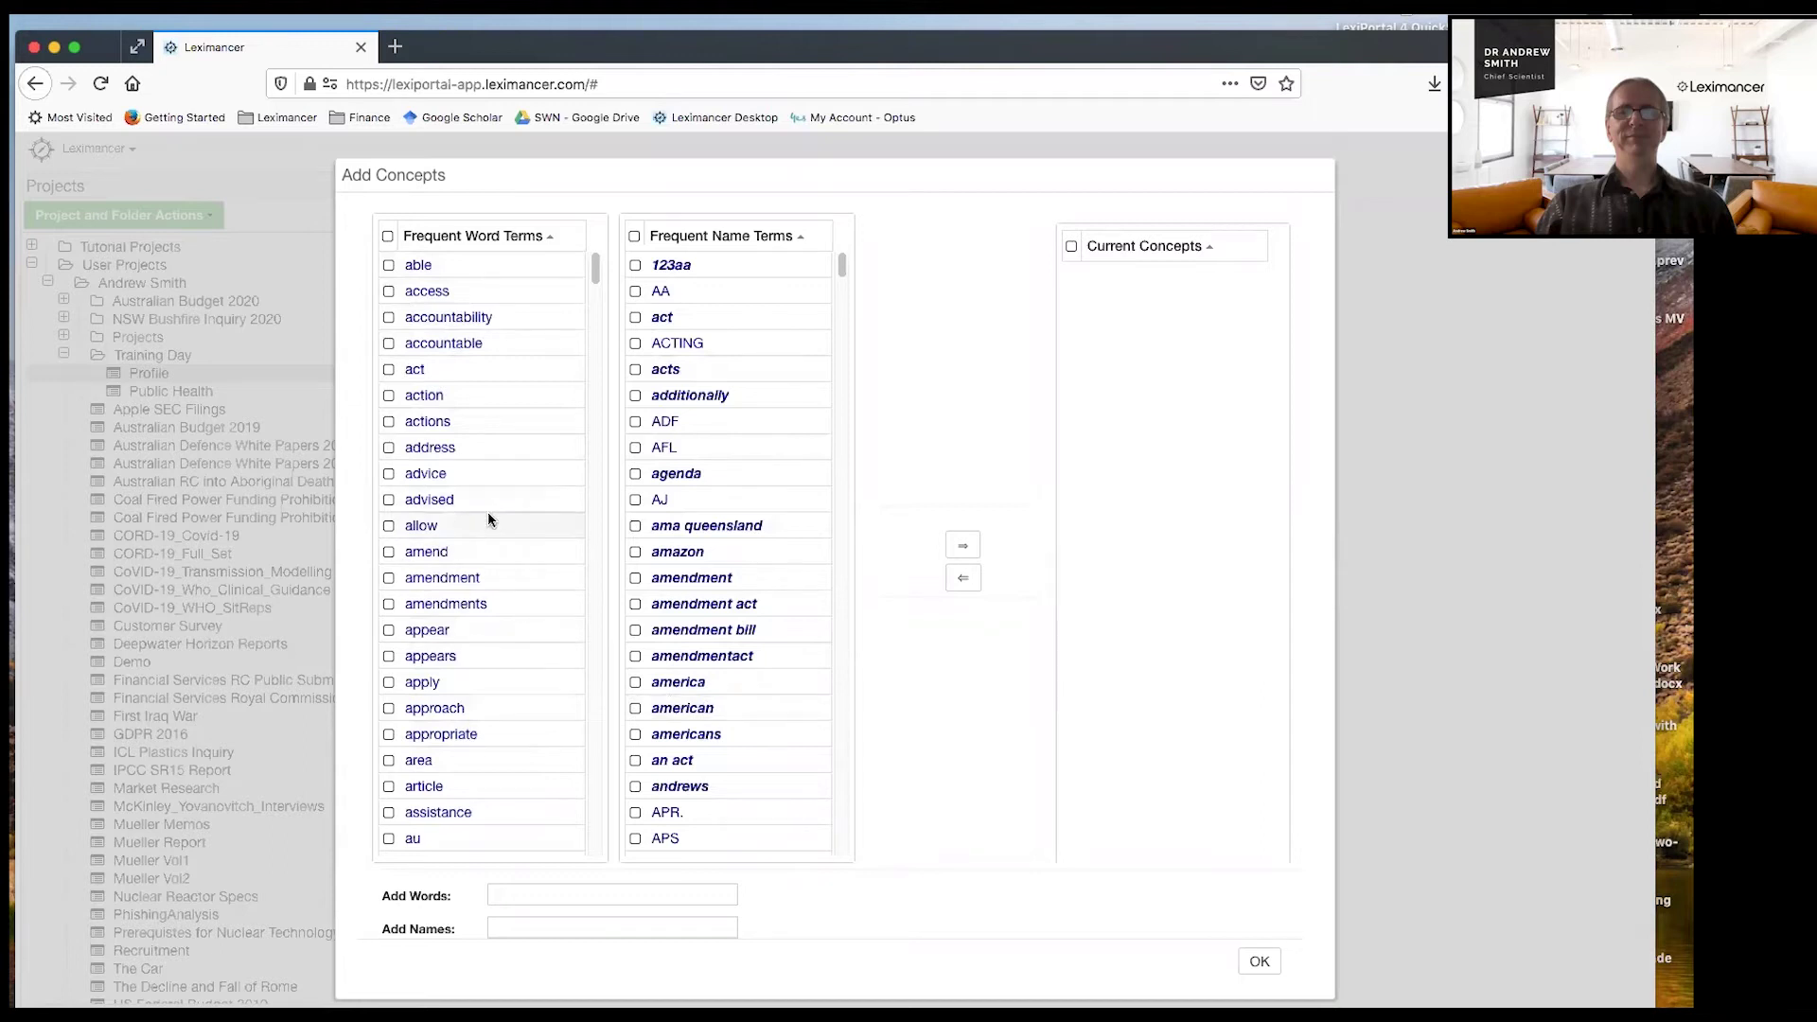
scroll(486, 525, down, 3)
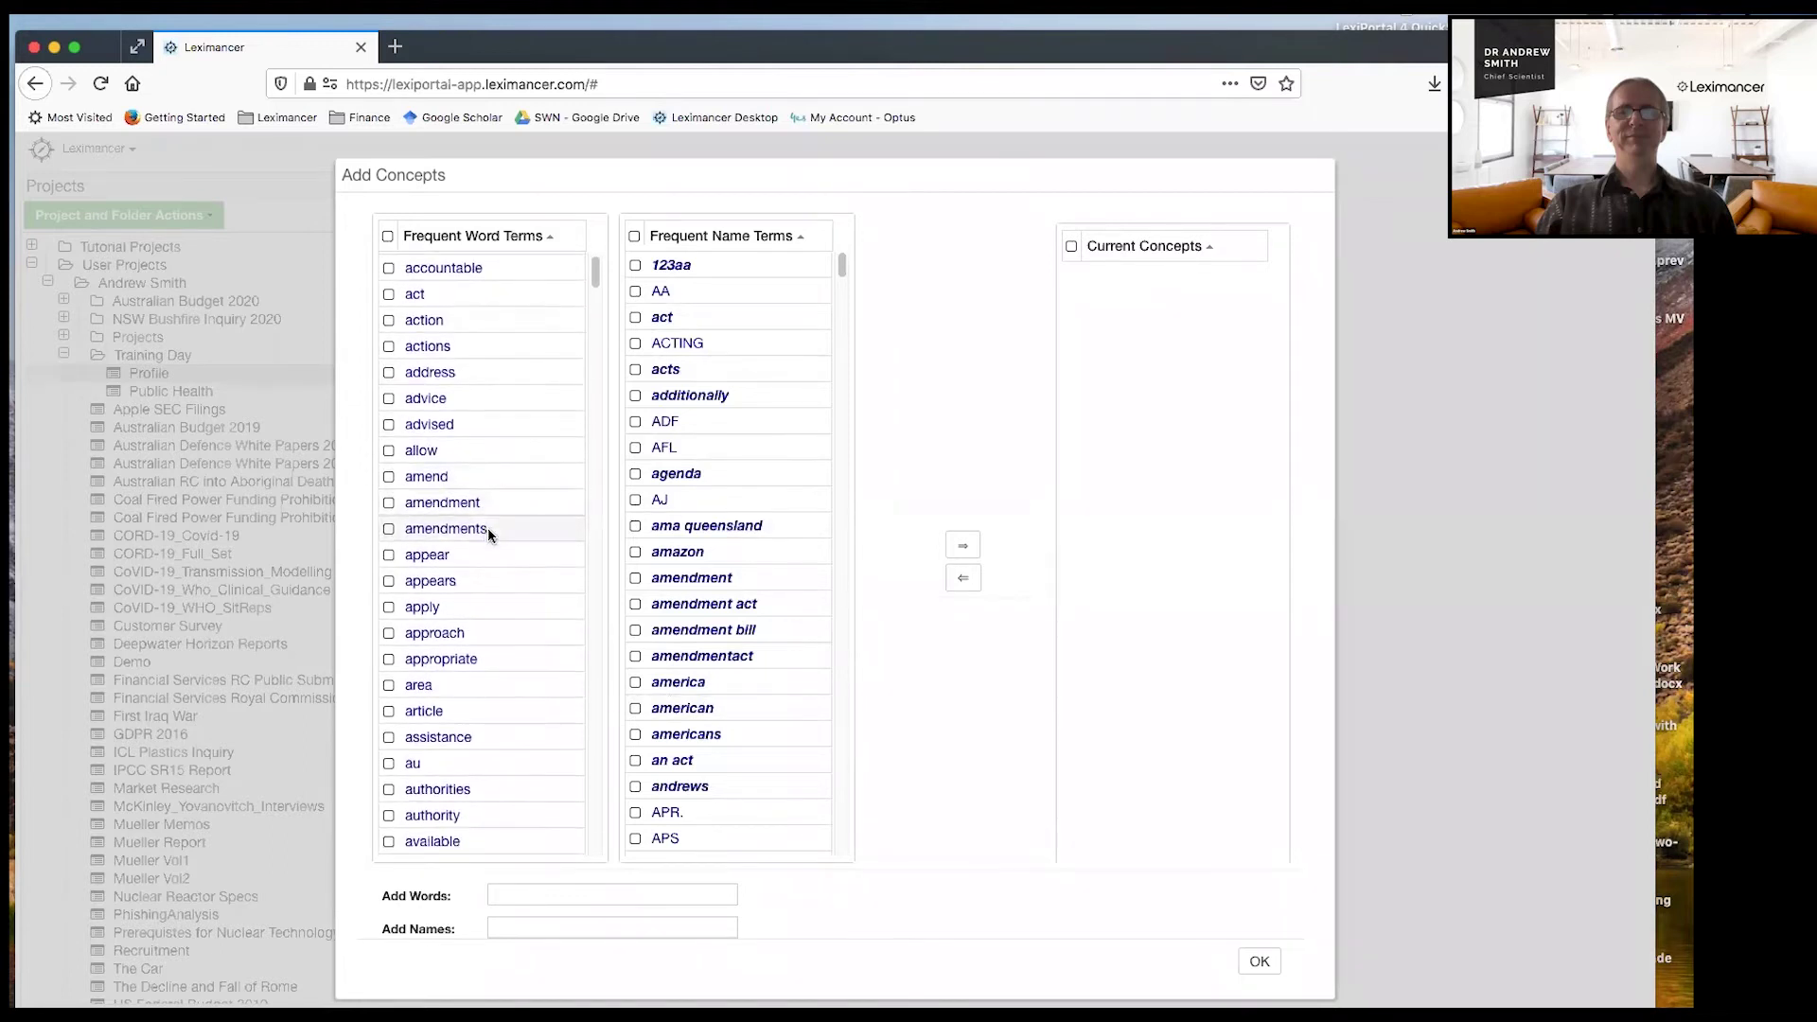
scroll(486, 537, down, 3)
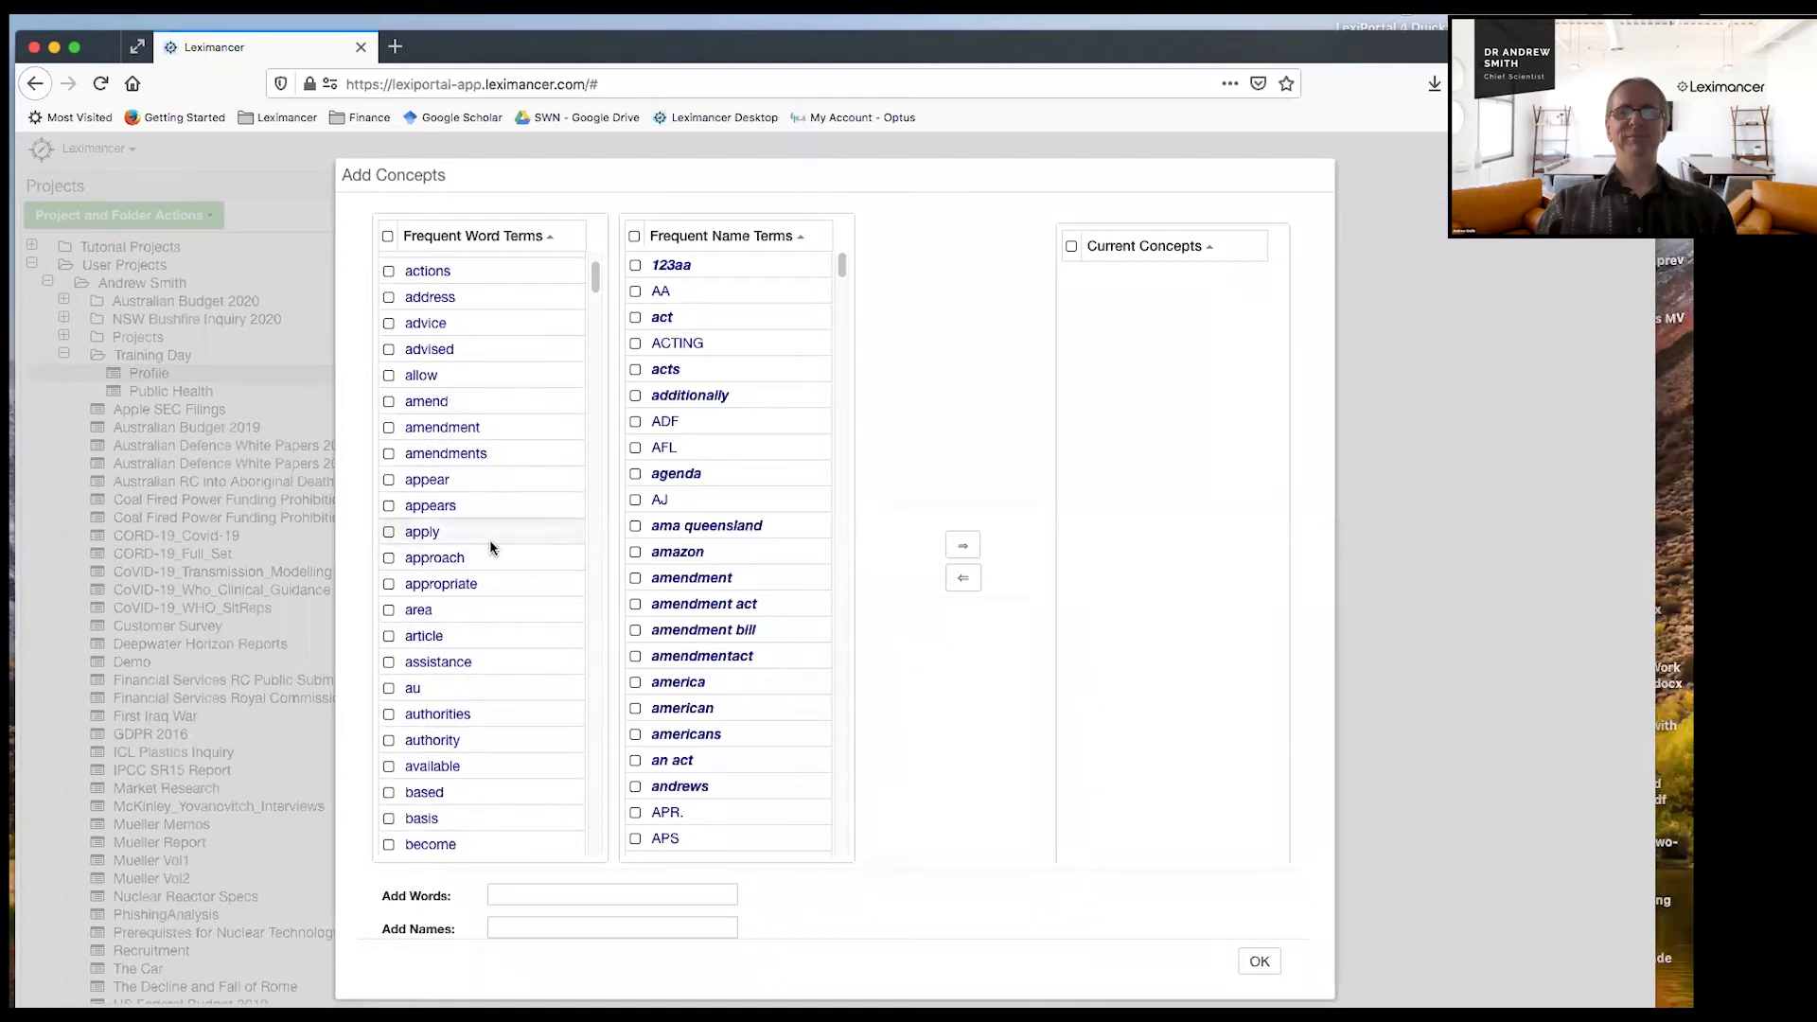
scroll(491, 549, down, 6)
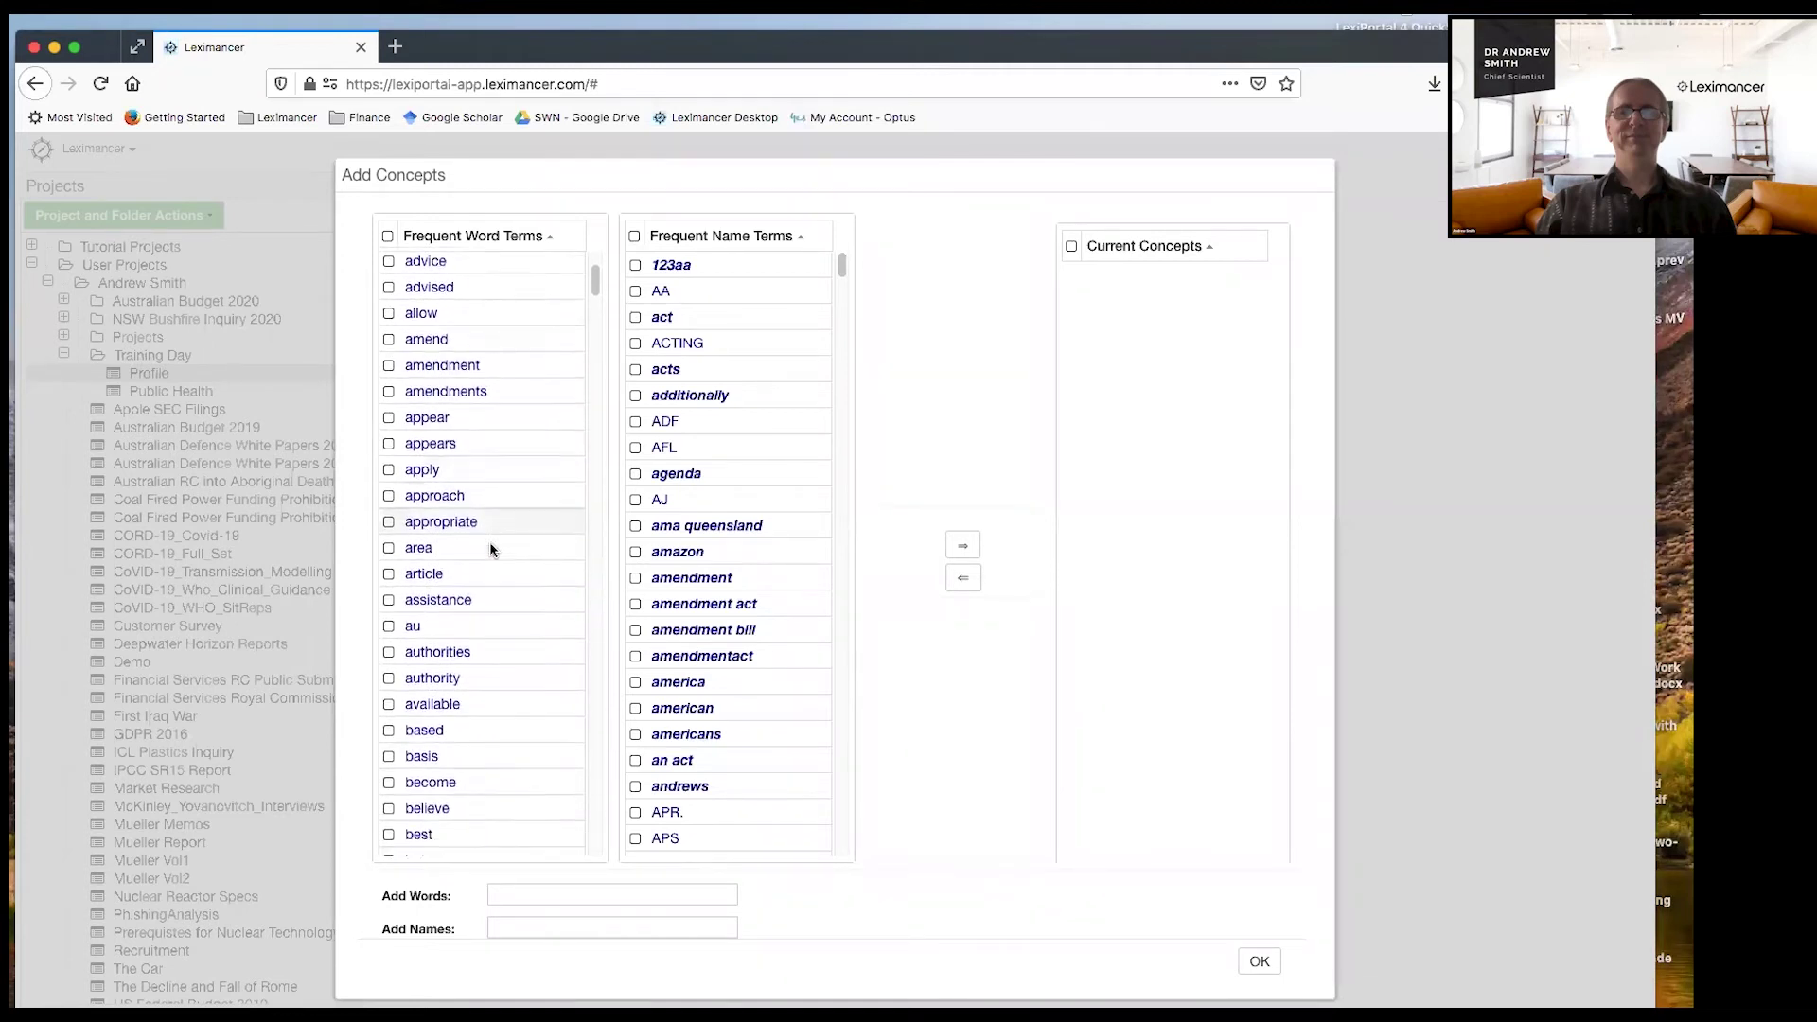
scroll(490, 549, down, 9)
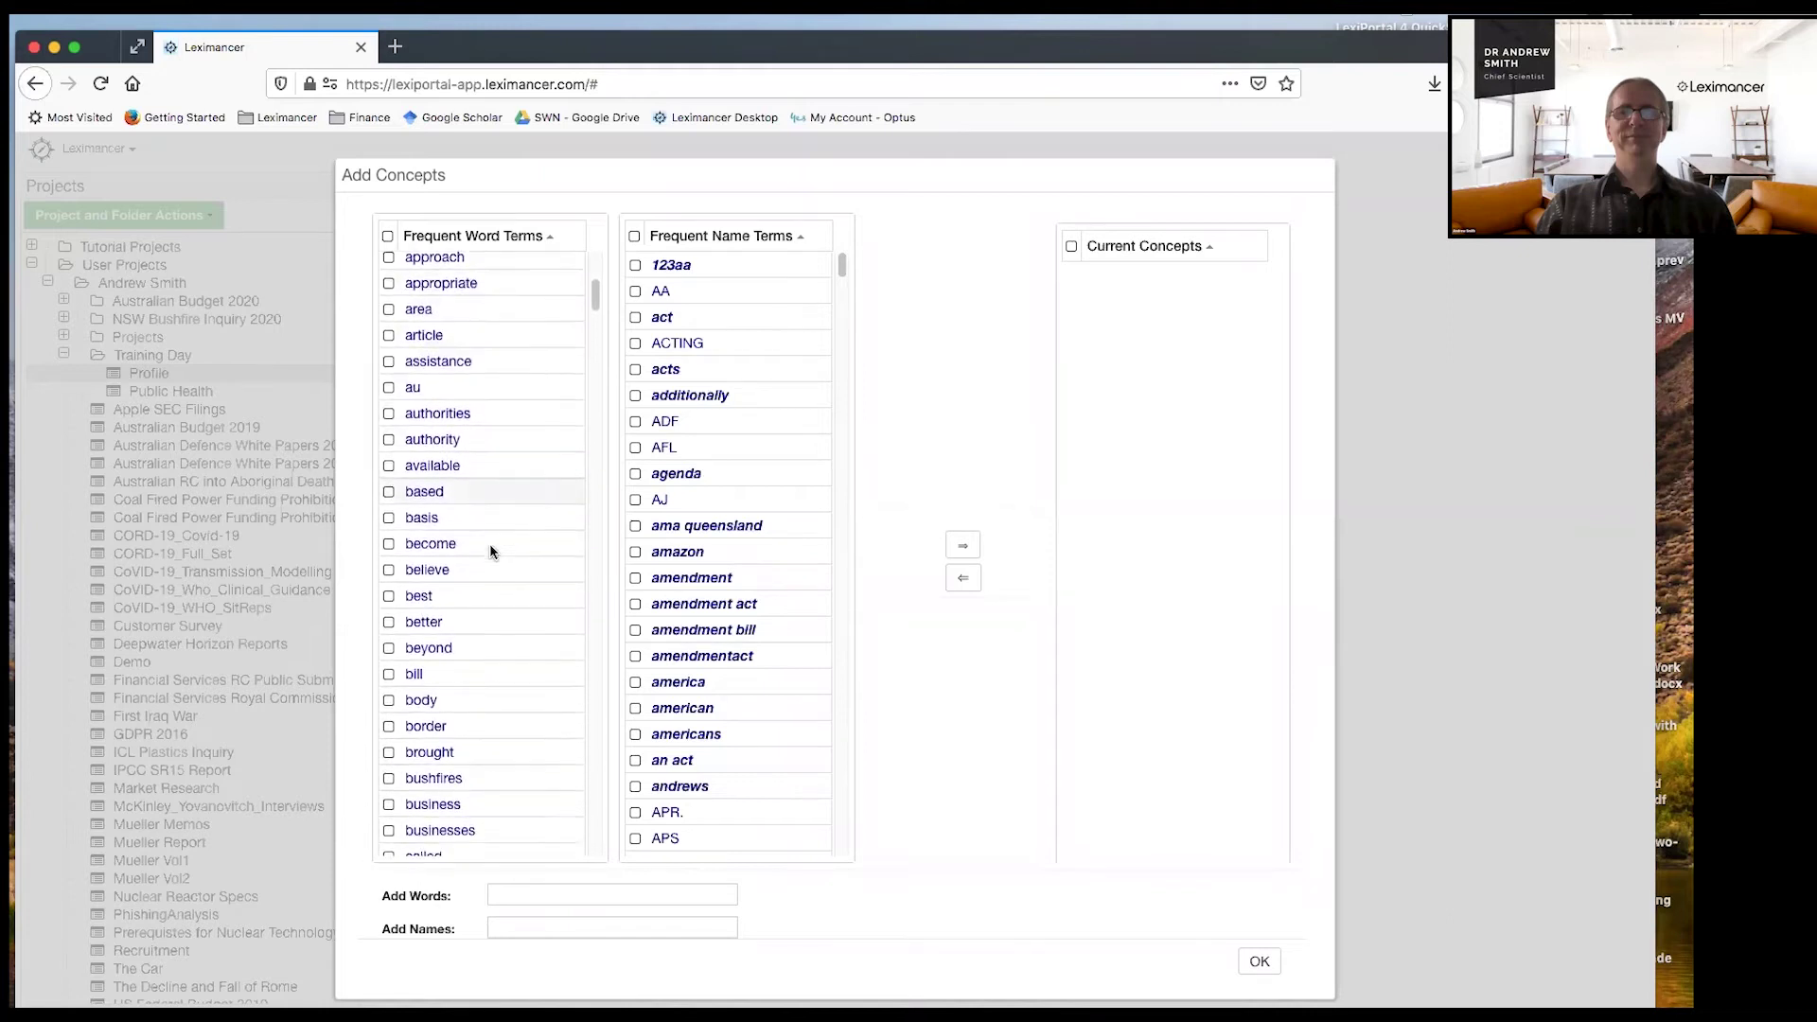
scroll(490, 552, down, 10)
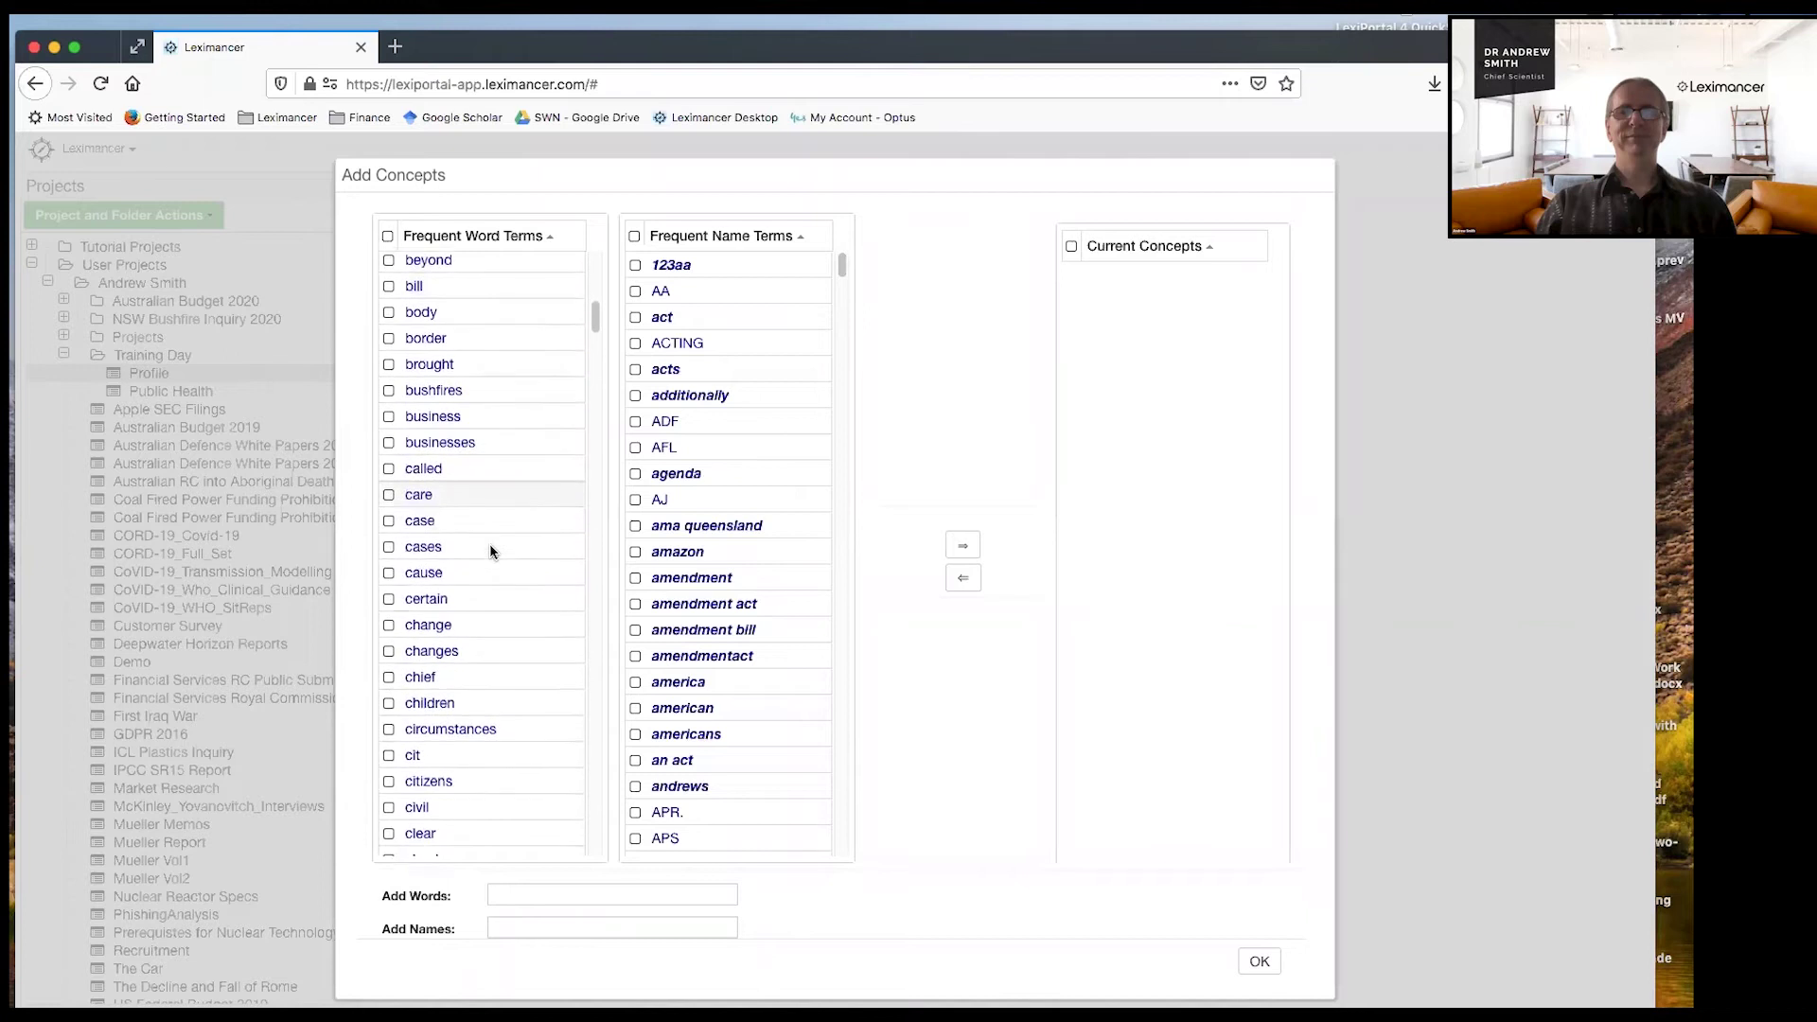
scroll(490, 552, down, 5)
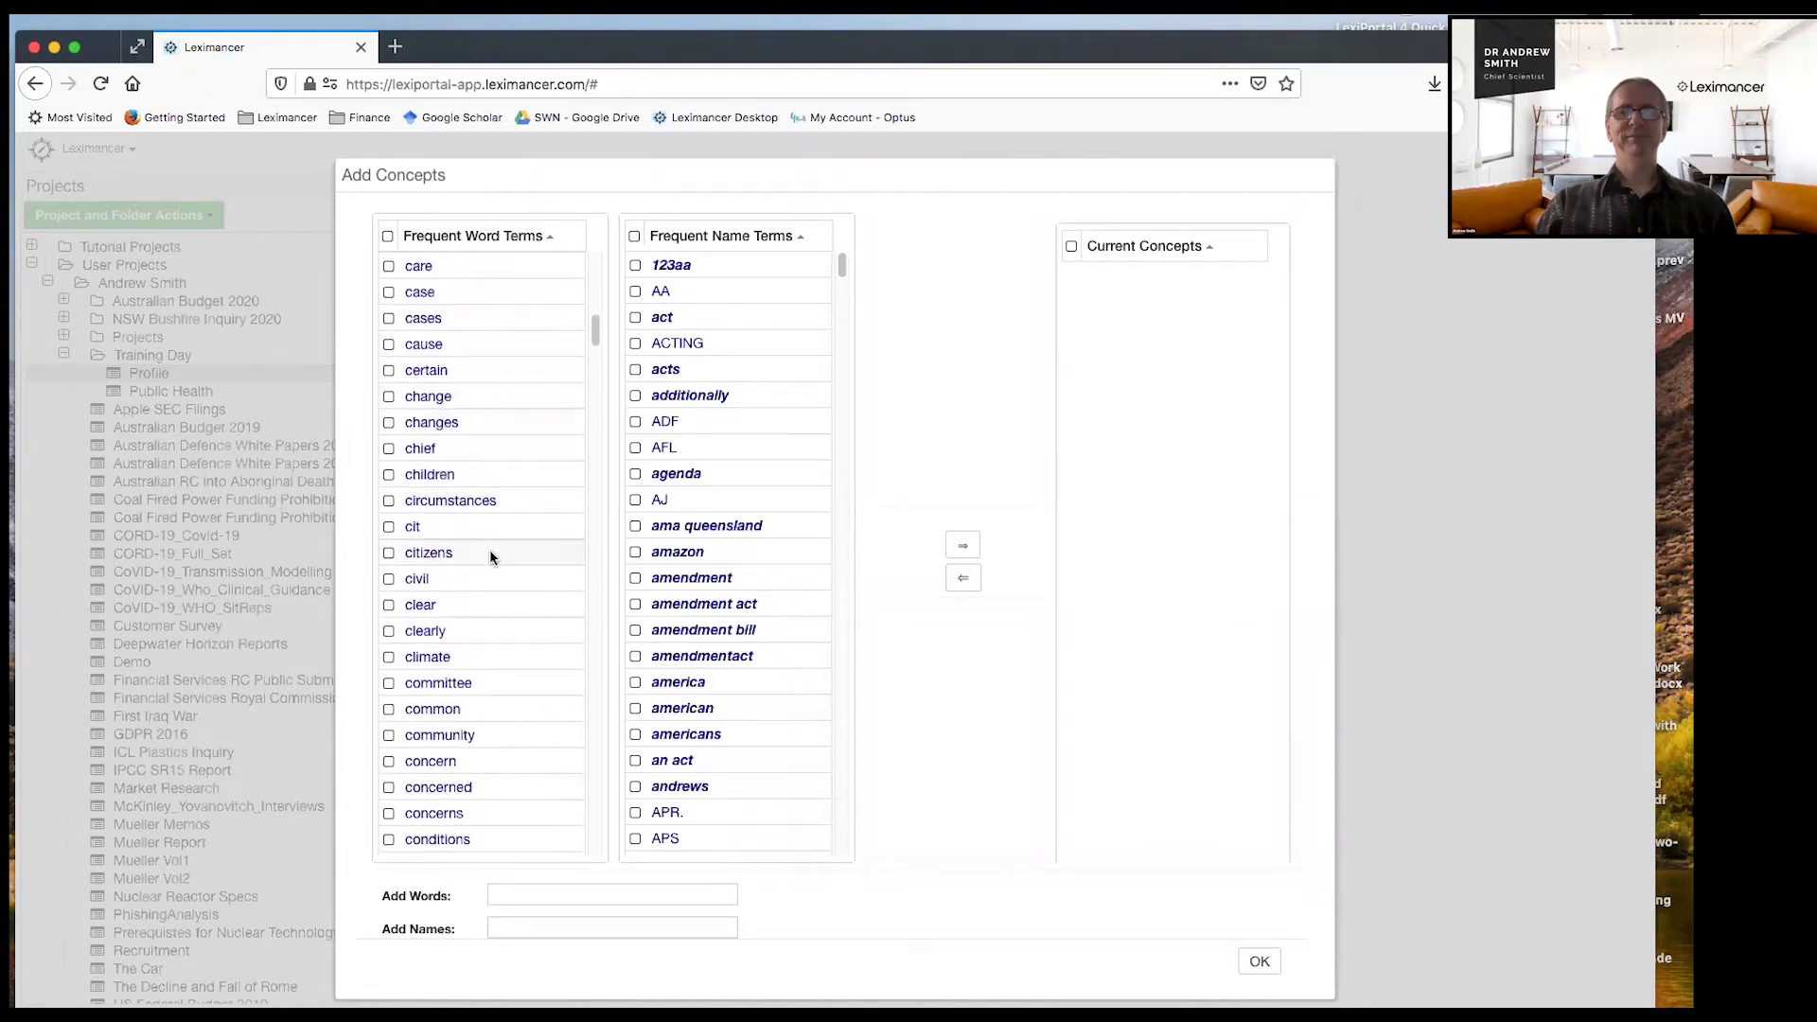
scroll(490, 557, down, 2)
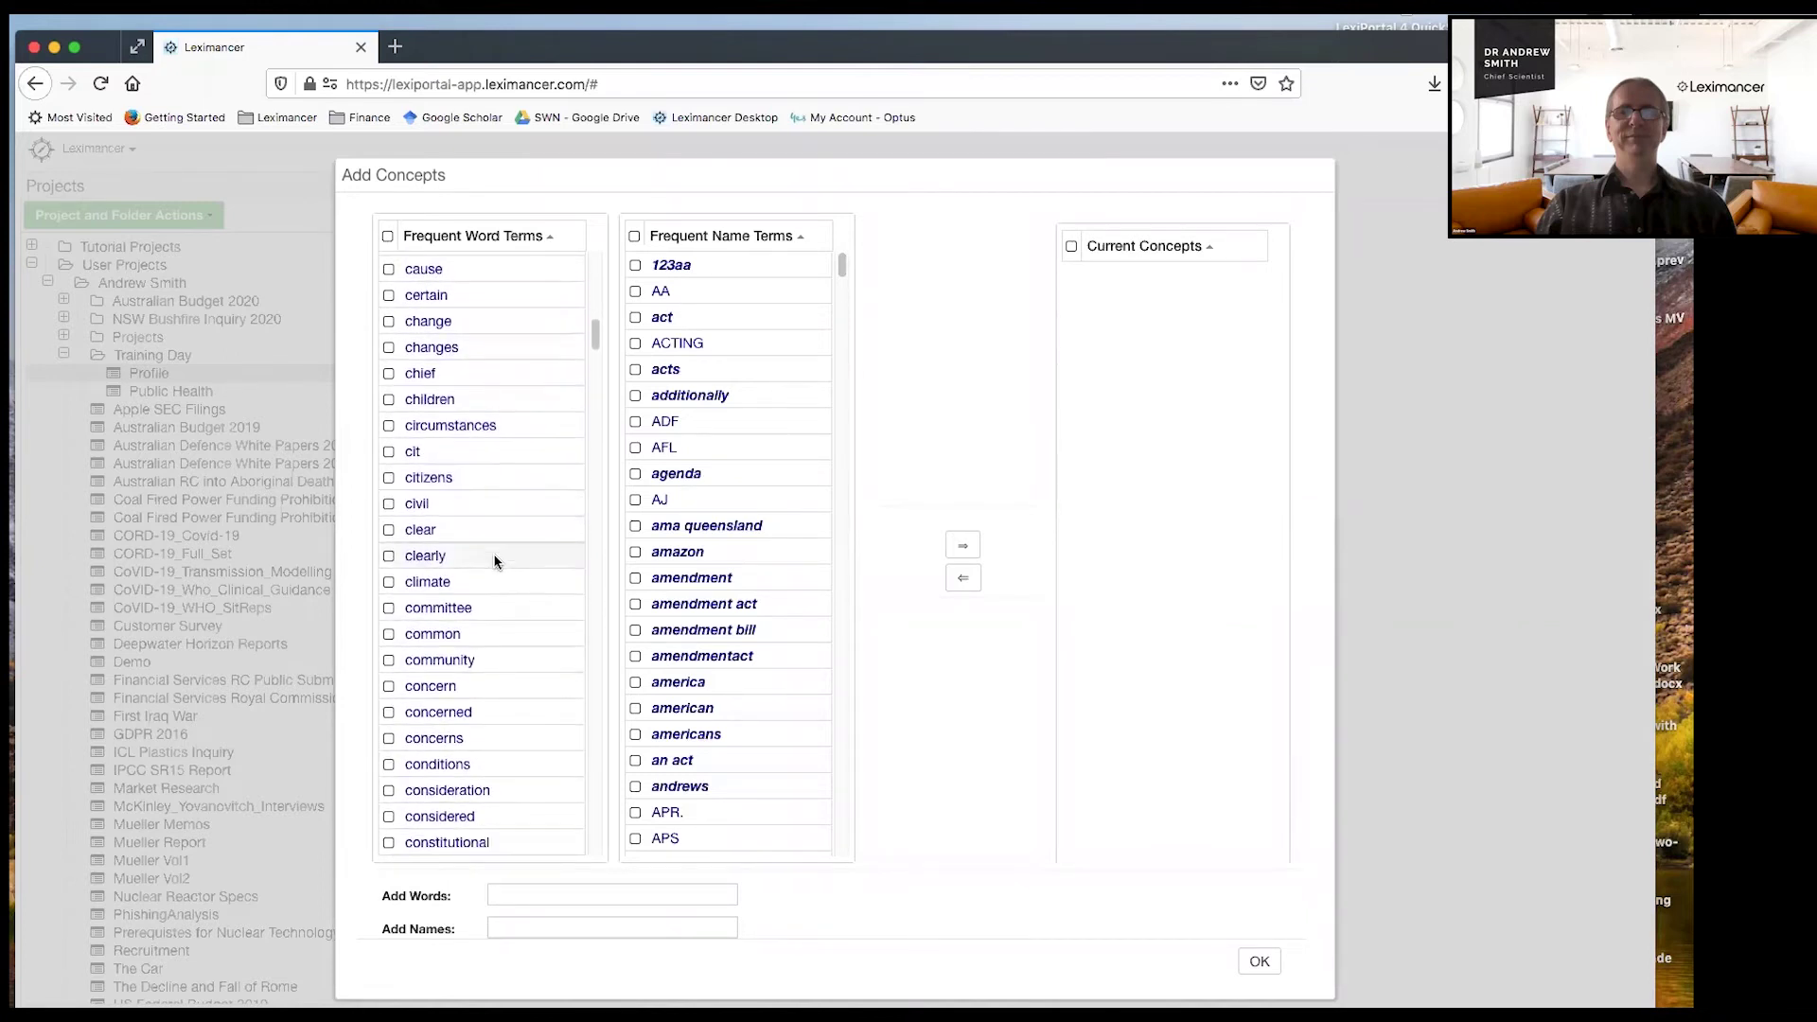
scroll(494, 561, down, 3)
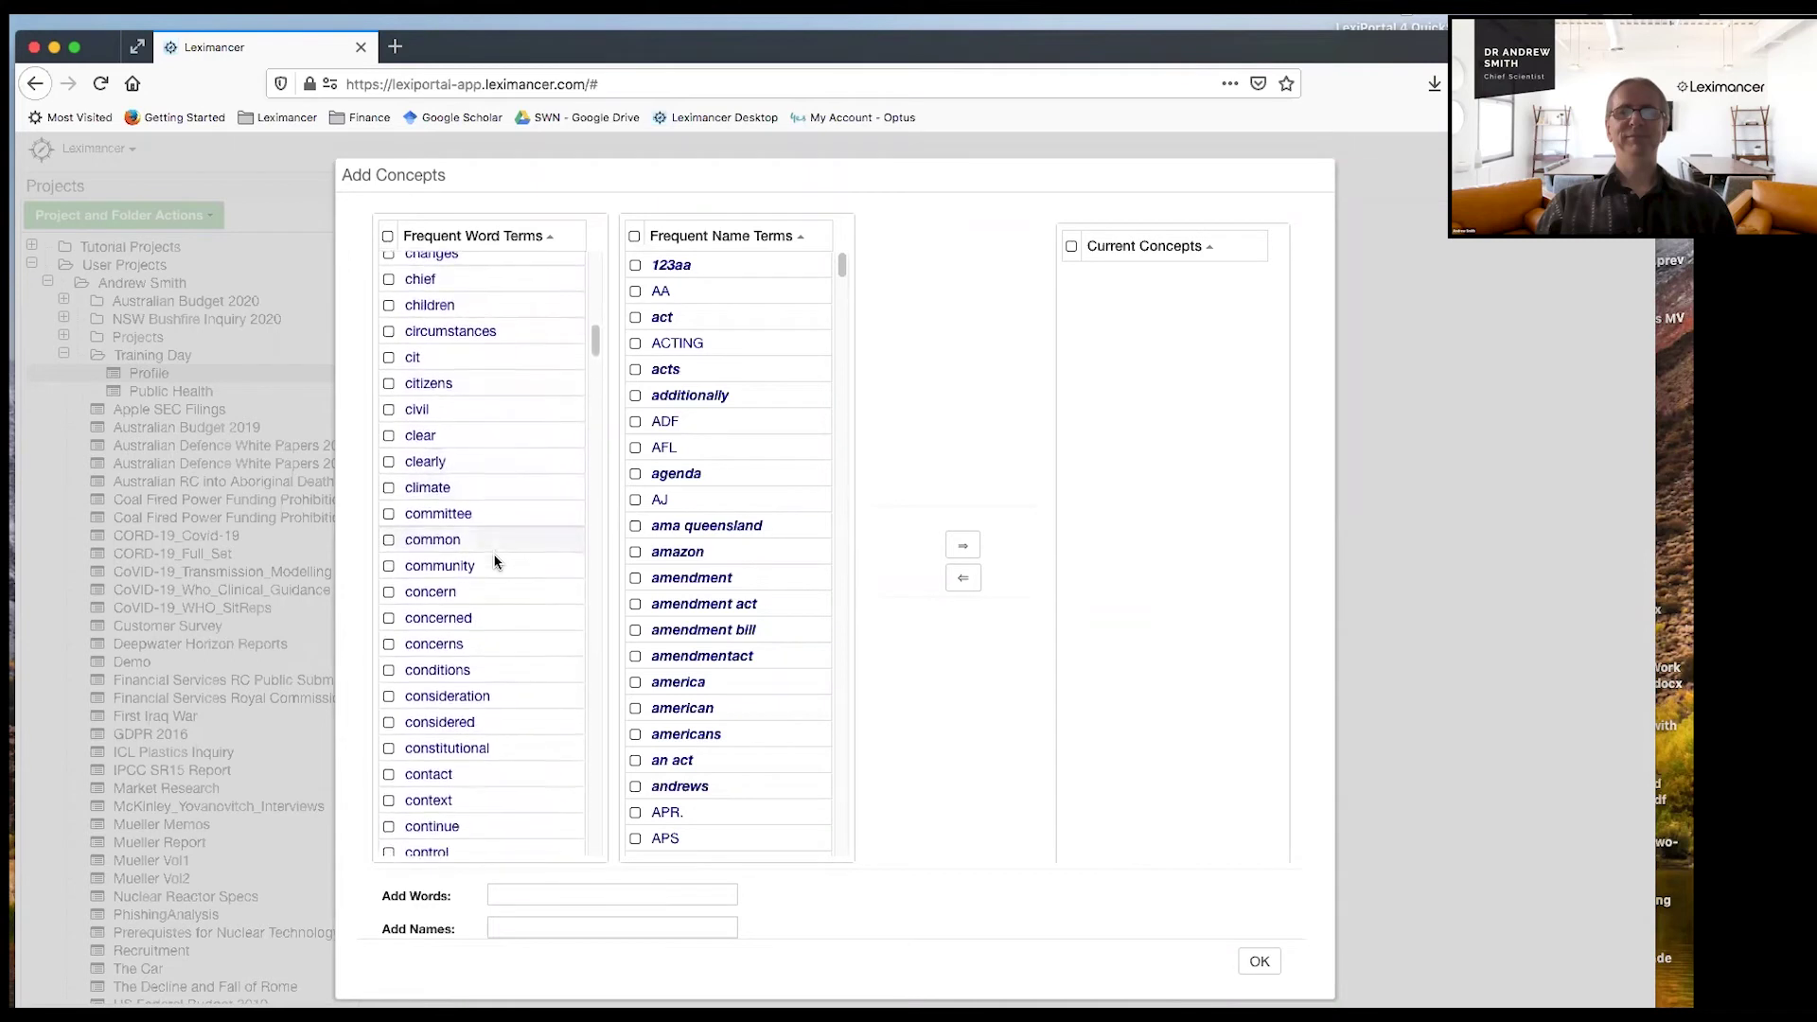
scroll(494, 561, down, 2)
scroll(494, 564, down, 1)
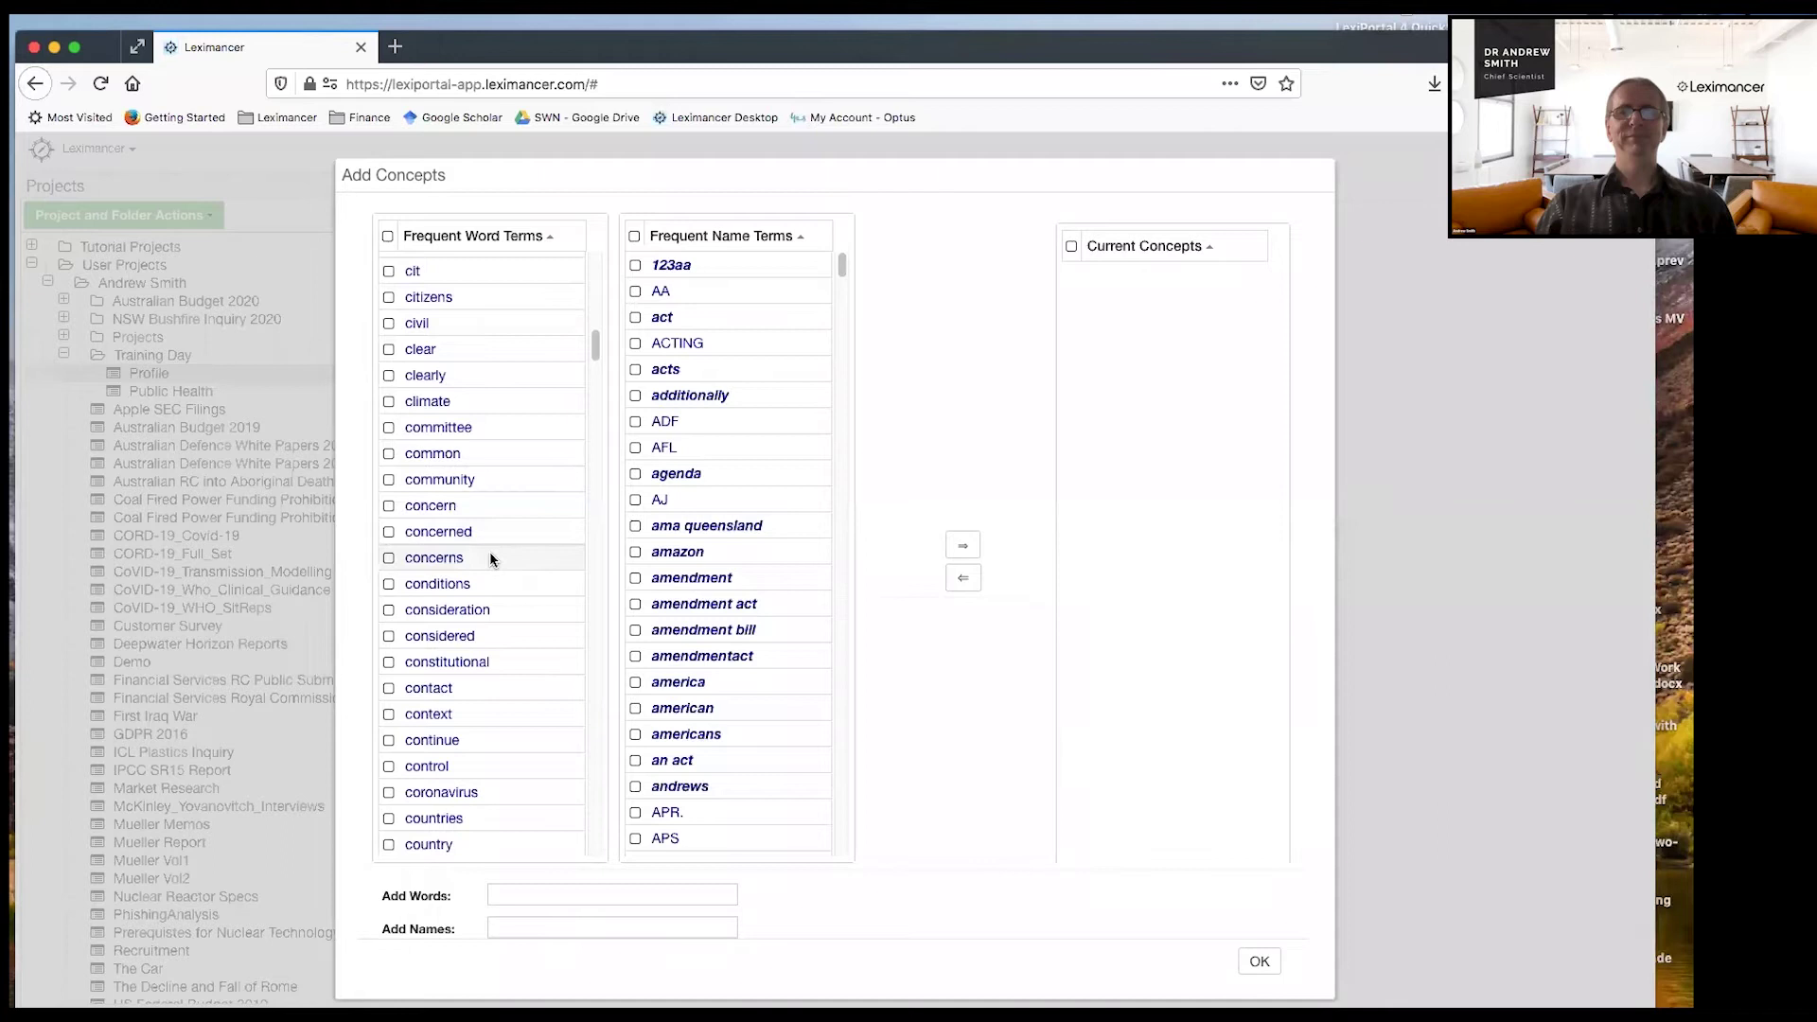
scroll(490, 559, down, 6)
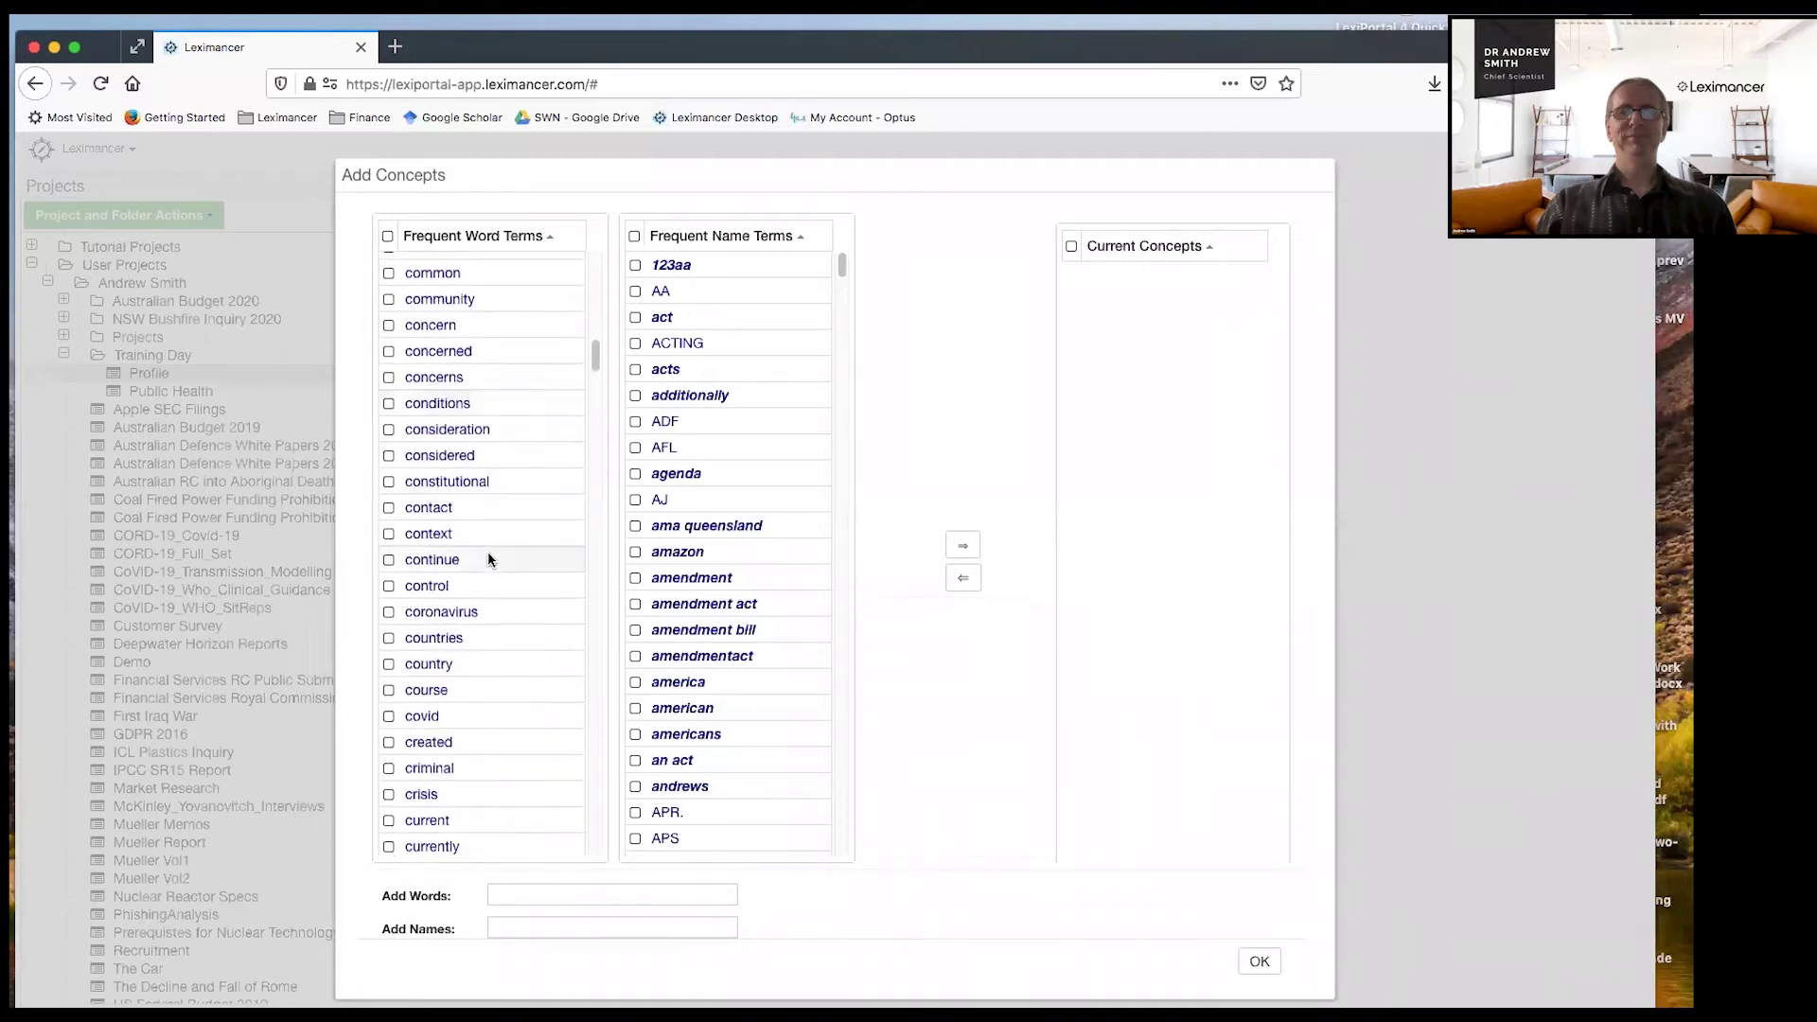
scroll(489, 562, down, 15)
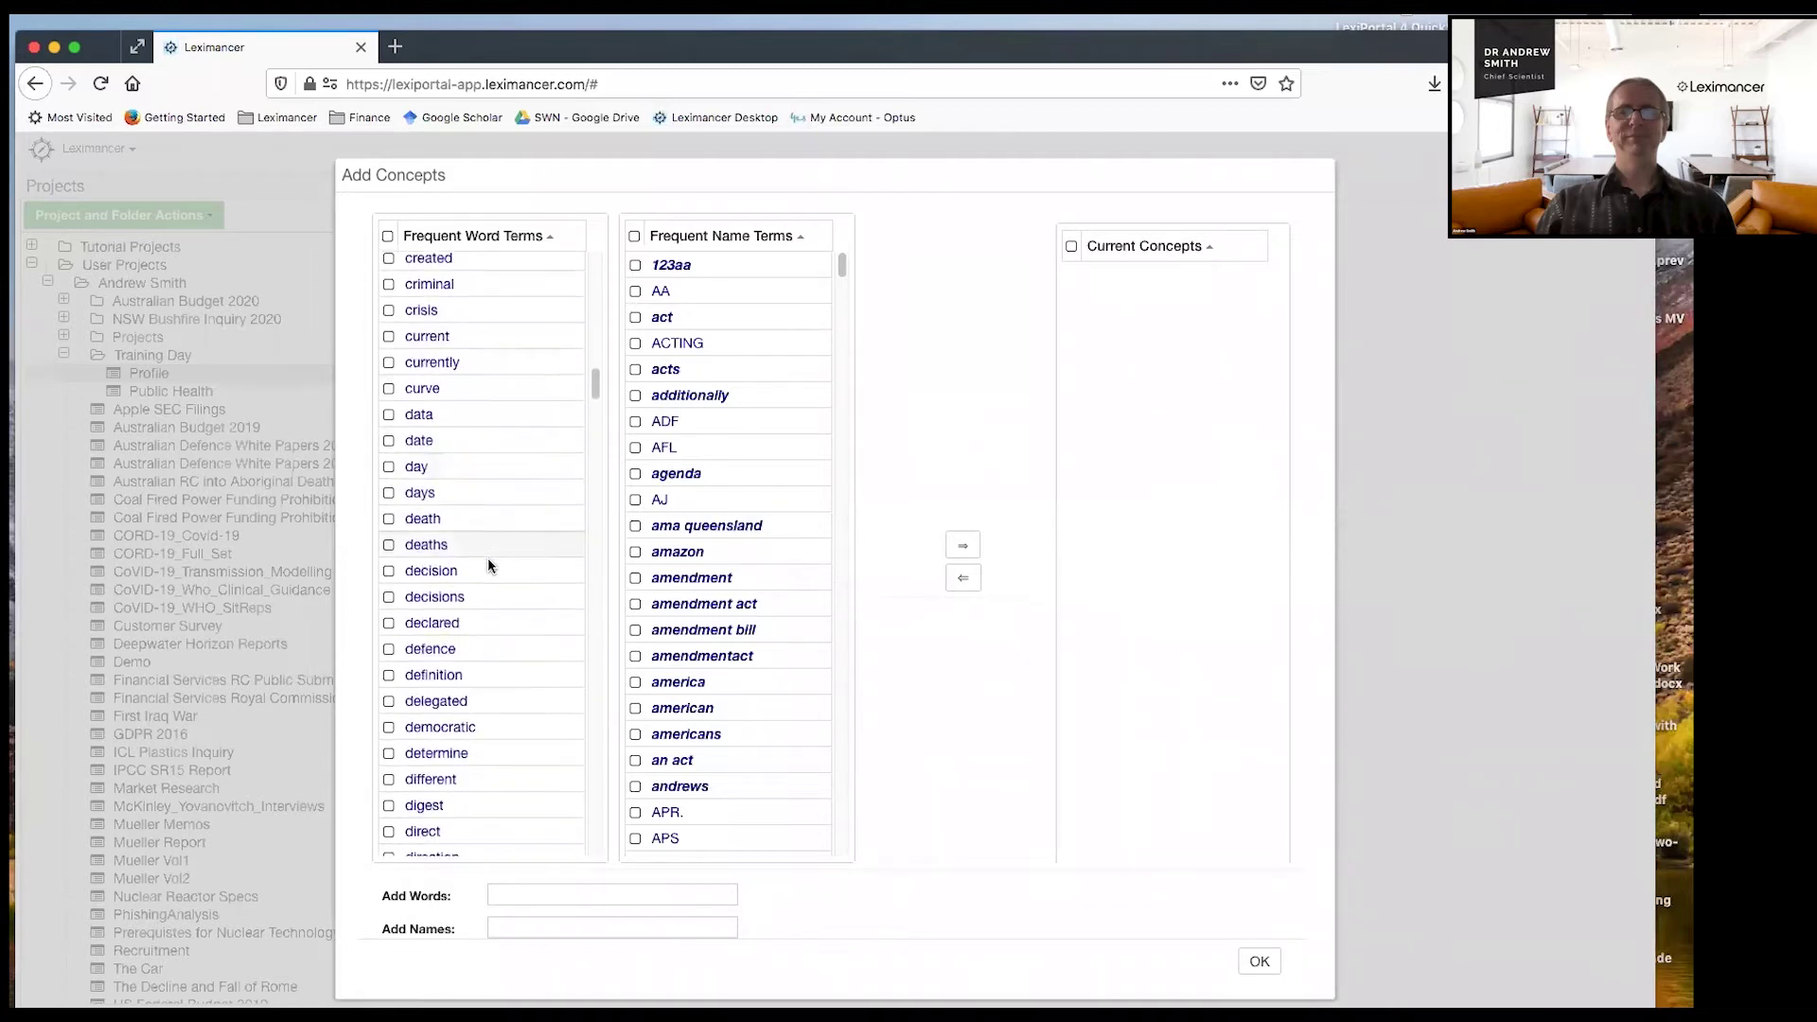
scroll(487, 559, down, 6)
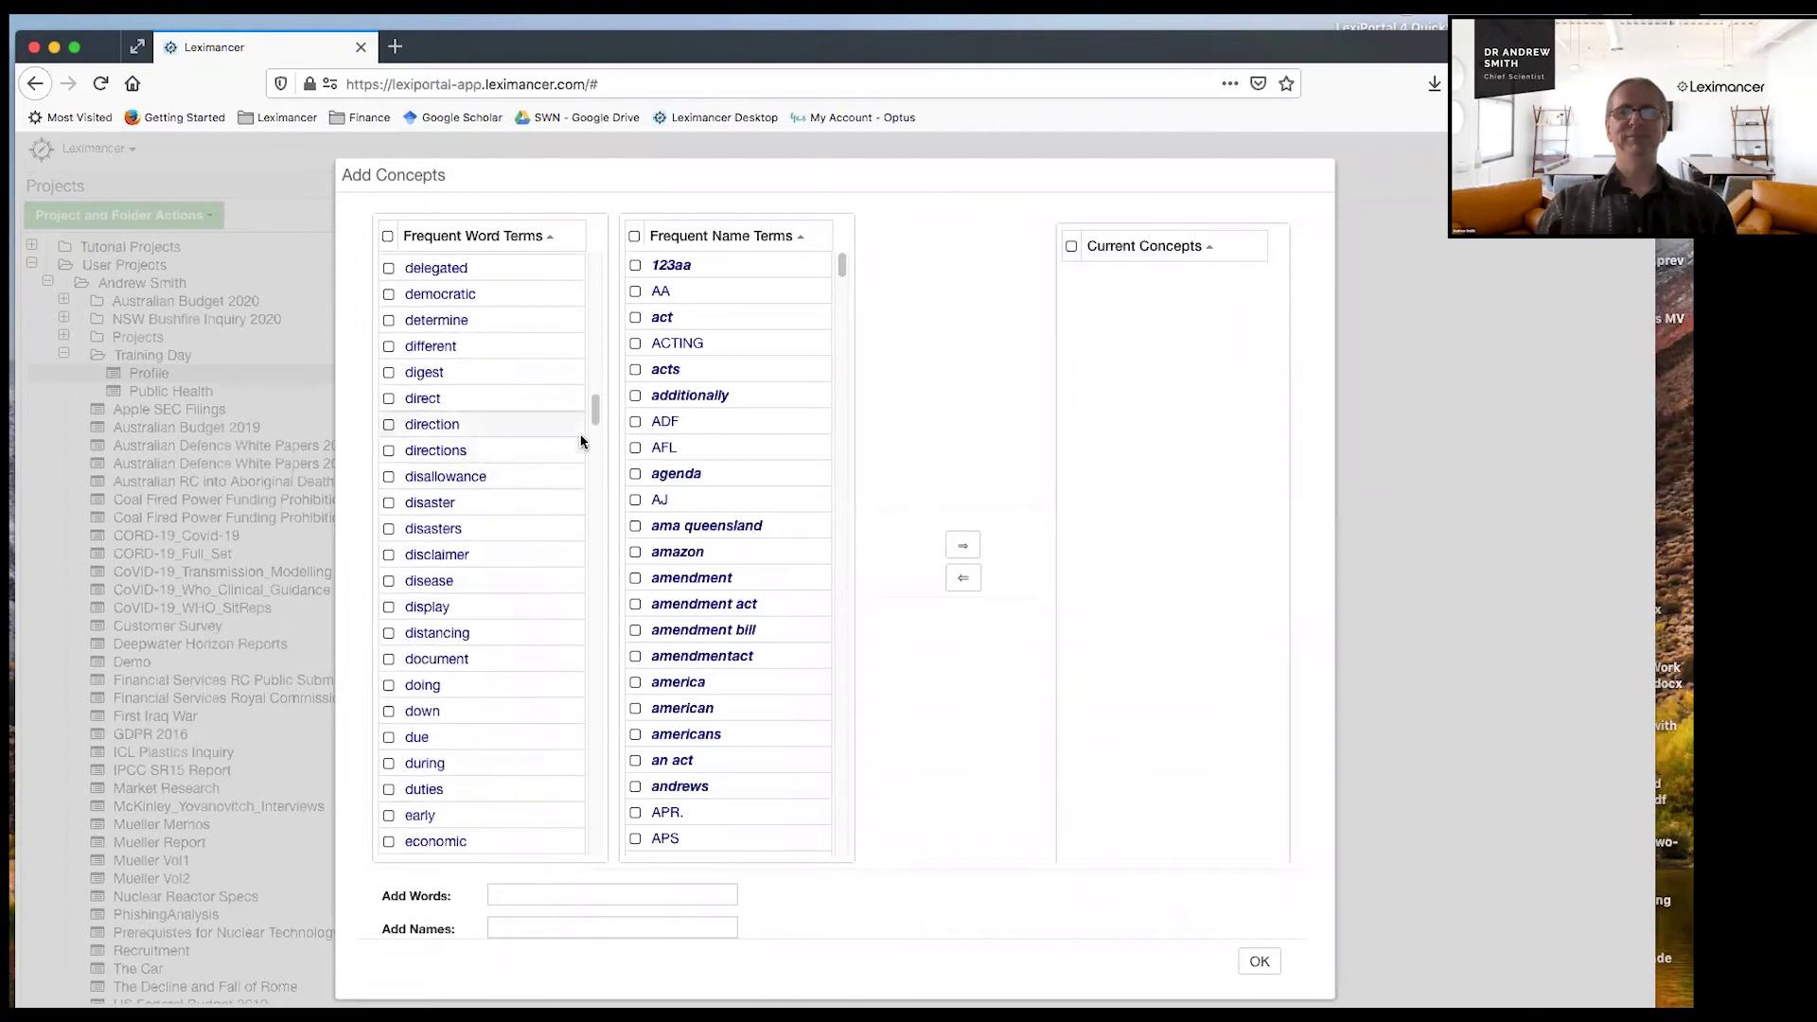
Step: Move hotel and quarantine from Frequent Word Terms into Current Concepts and confirm
drag(595, 414, 594, 511)
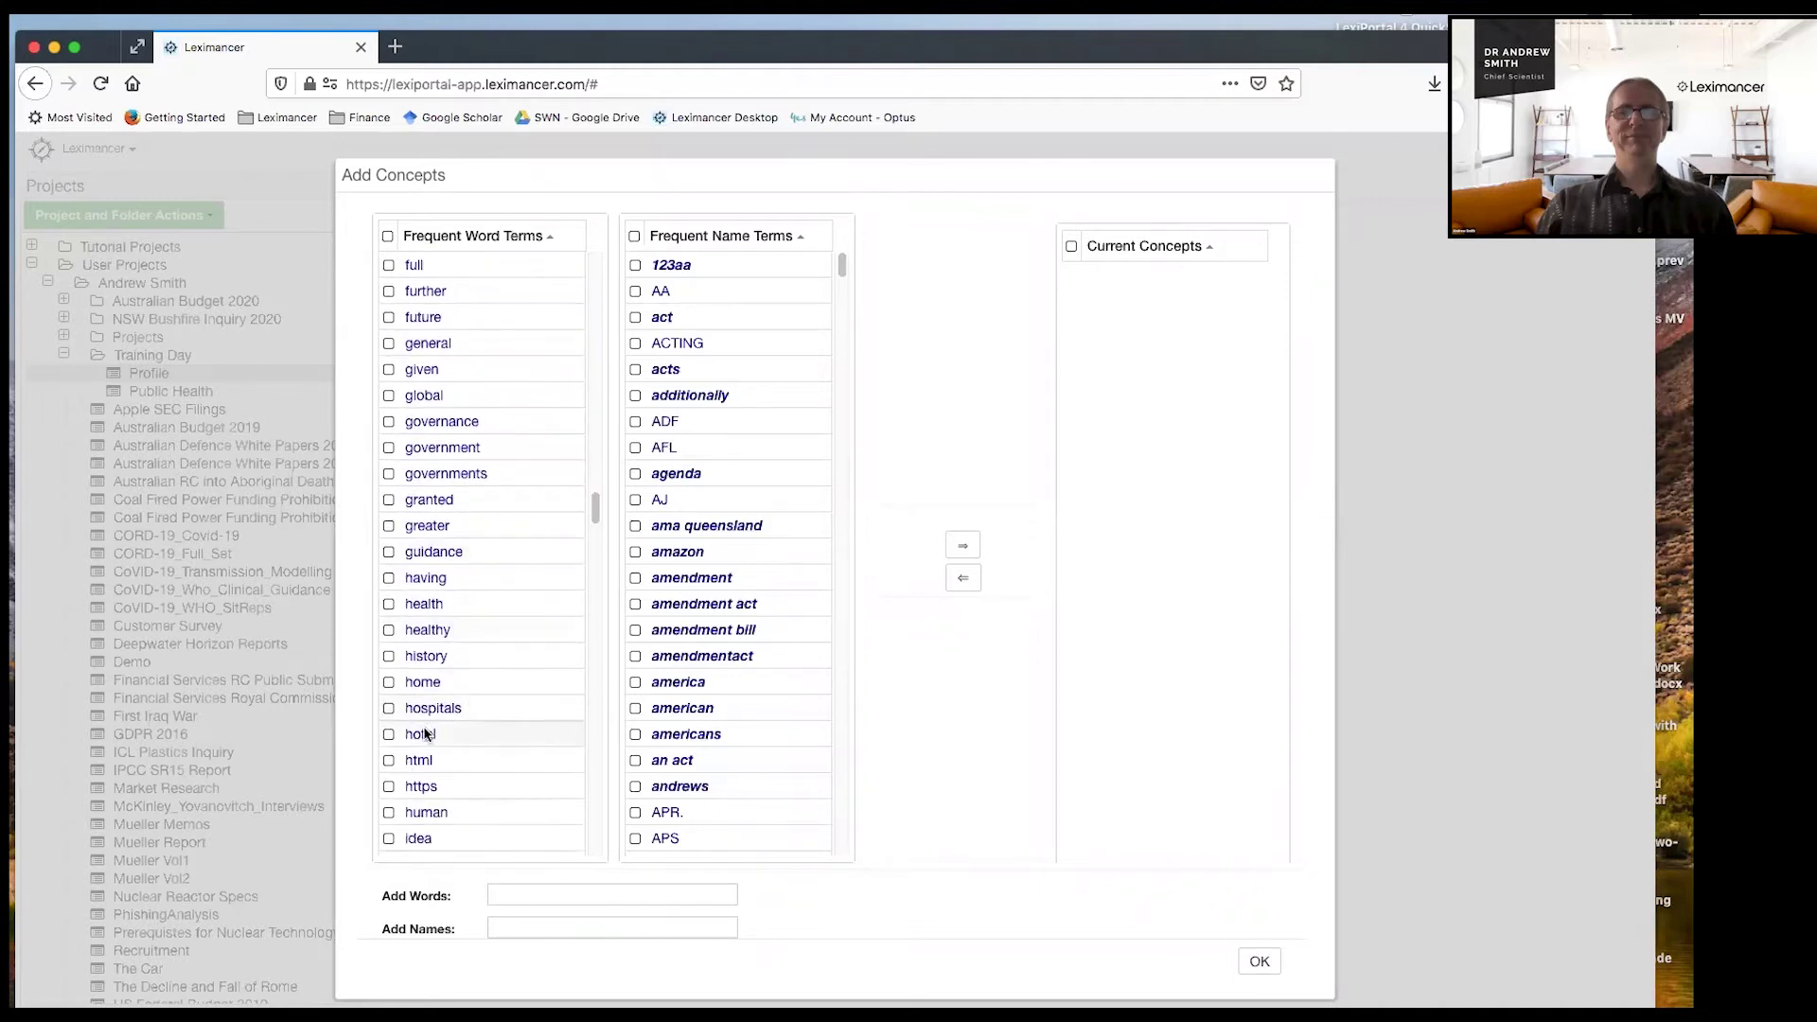
click(425, 734)
click(963, 545)
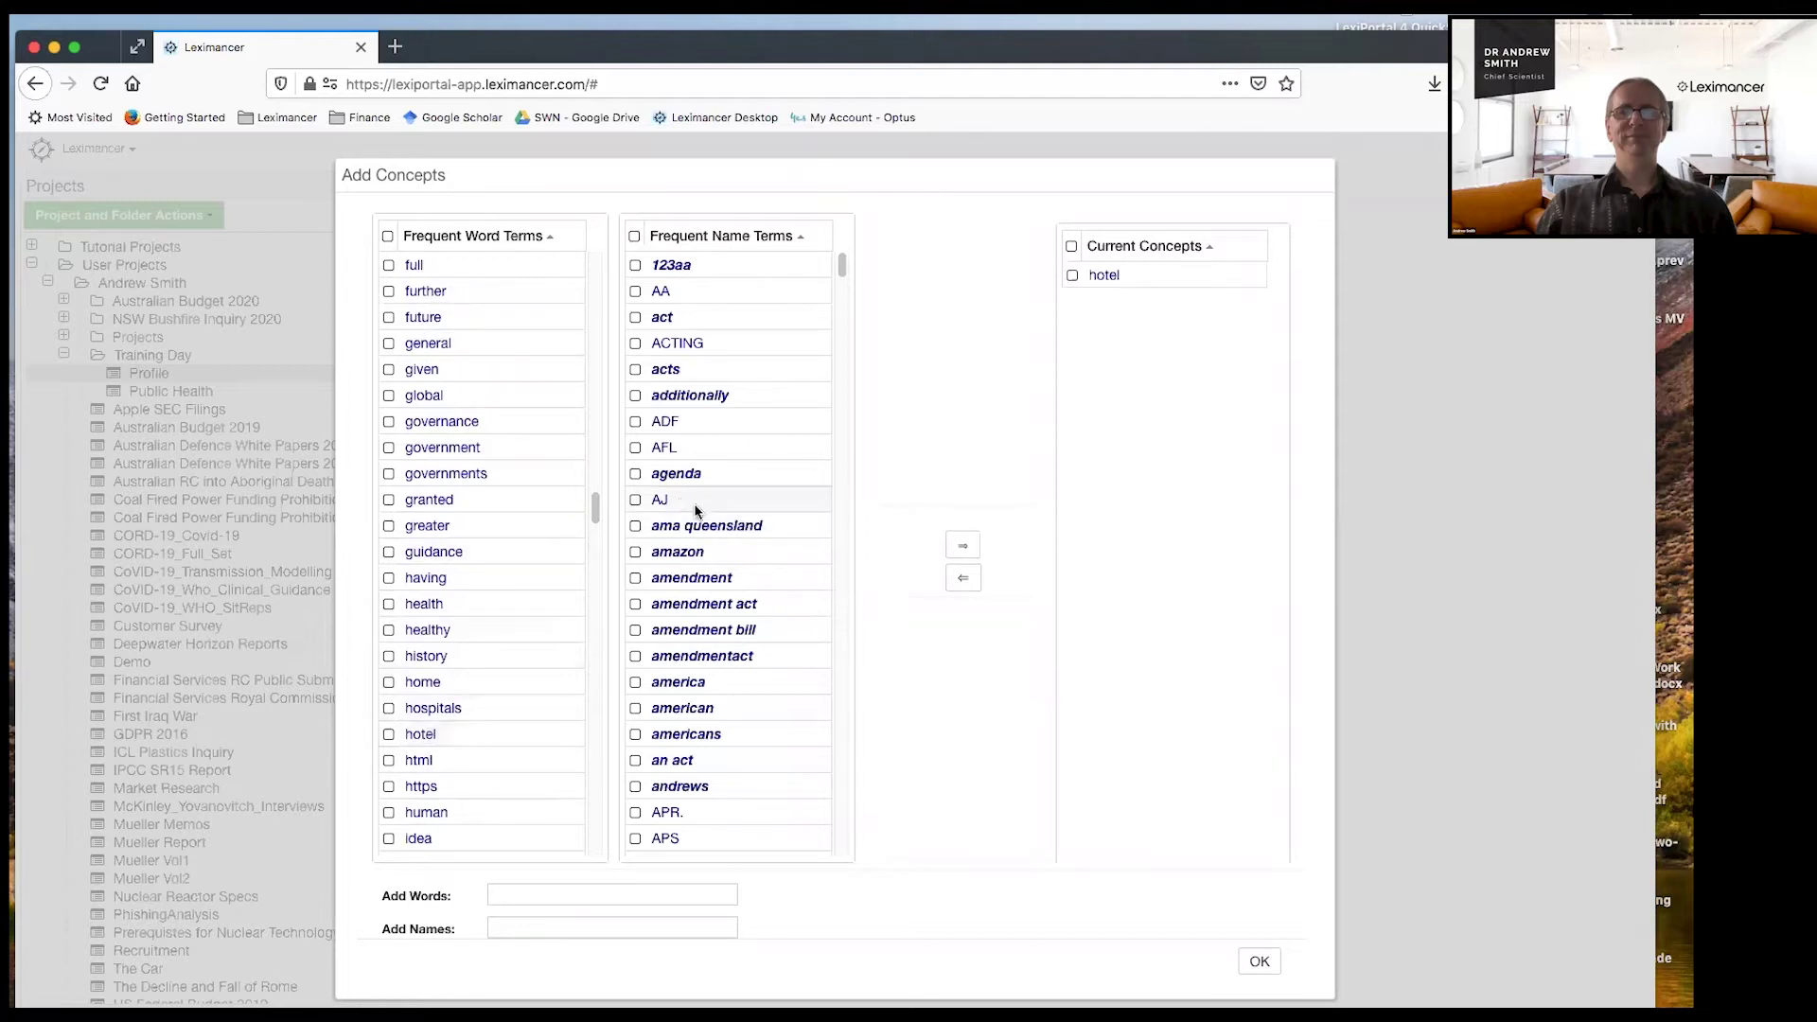
drag(598, 508, 601, 730)
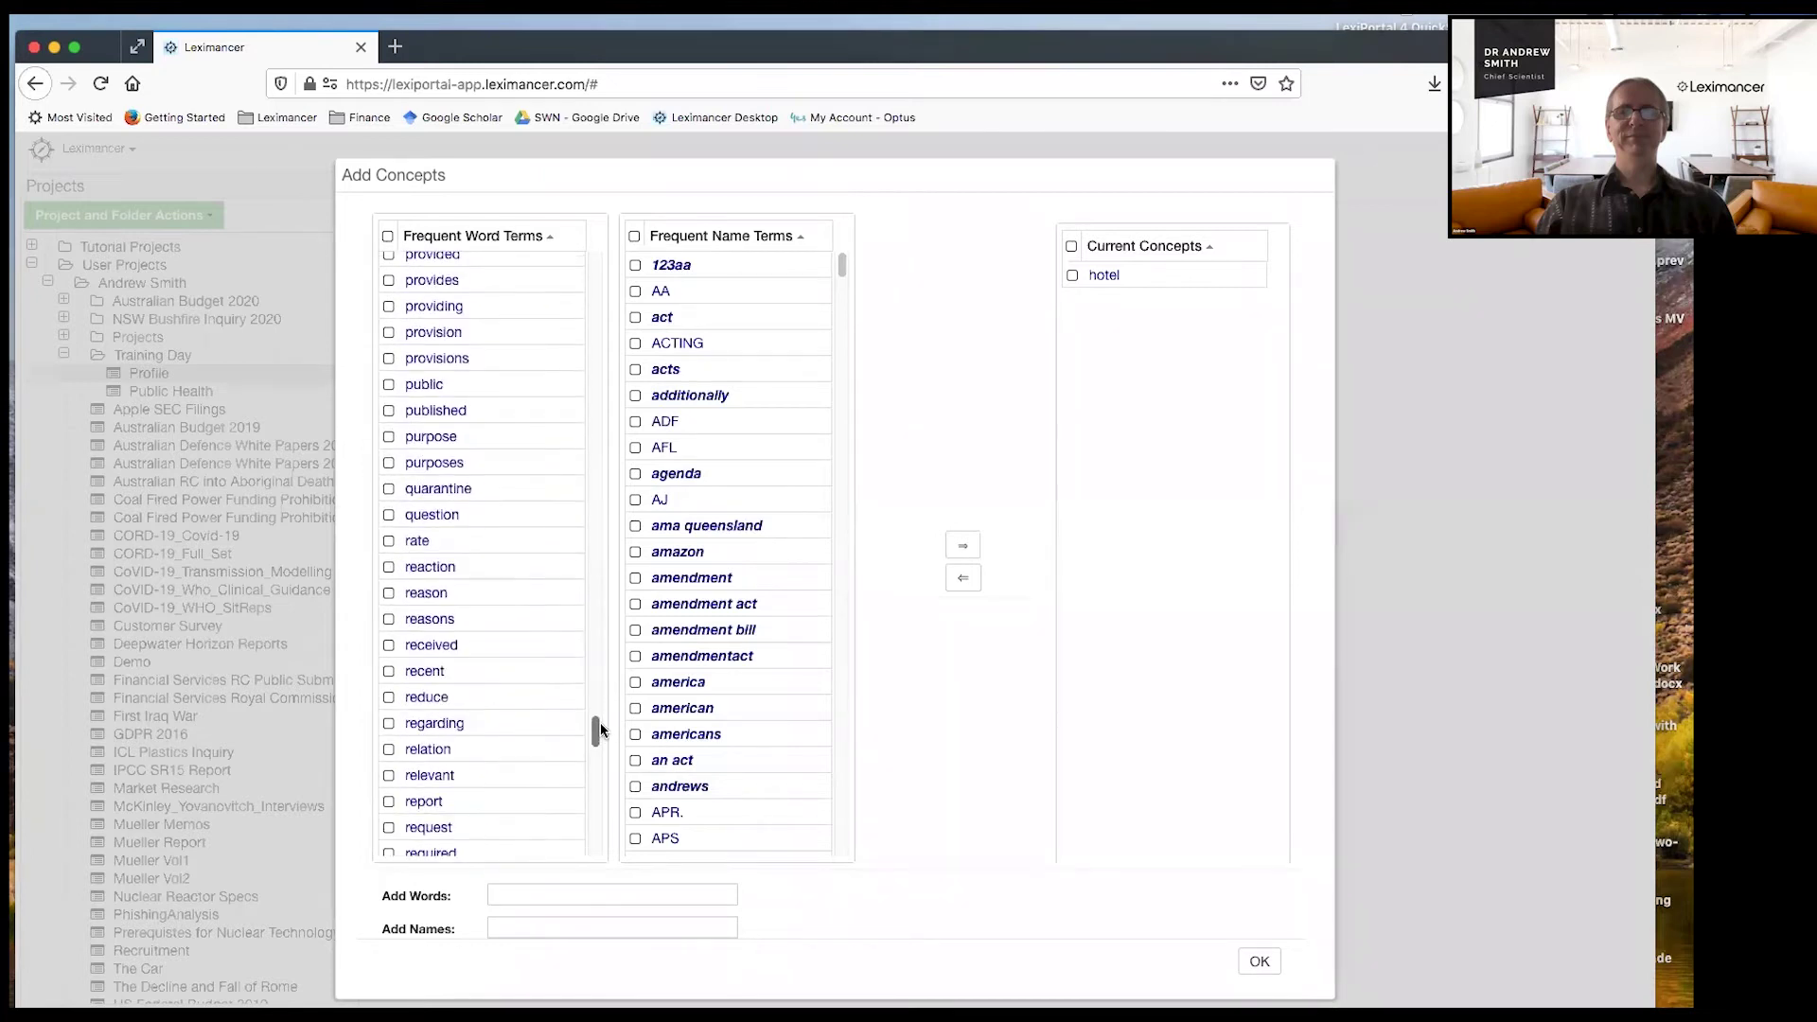
click(431, 490)
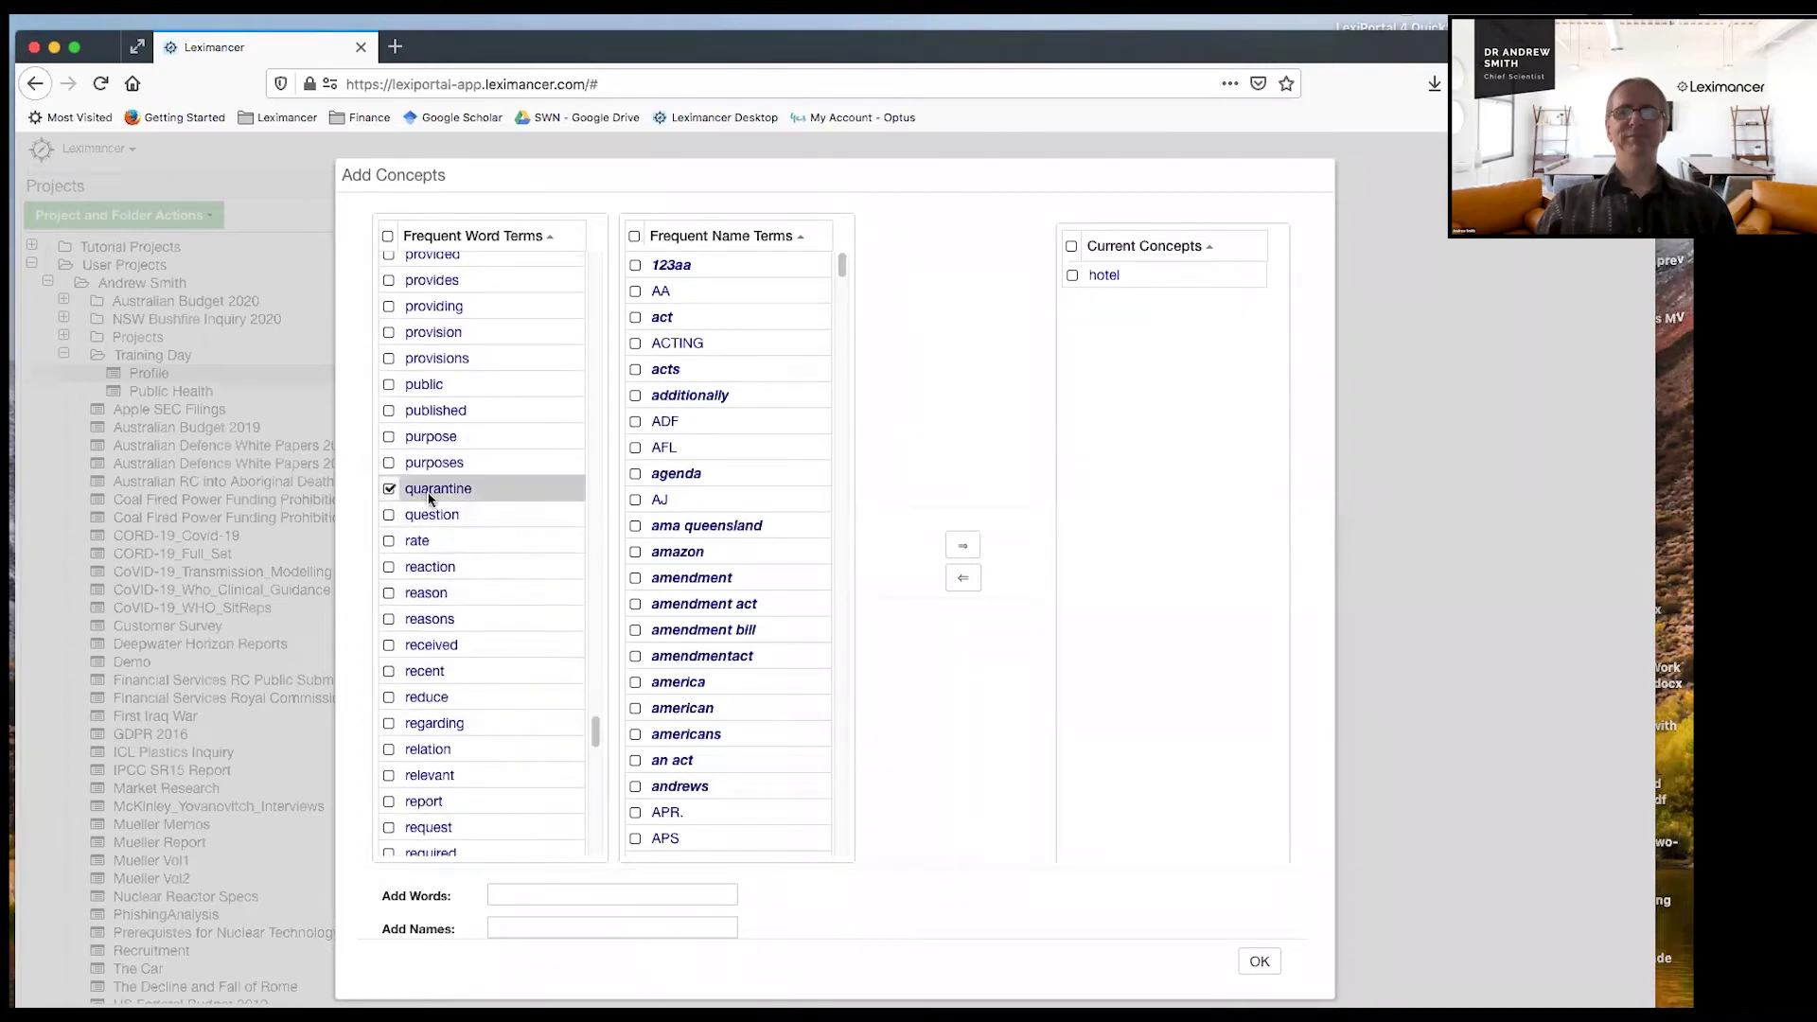
click(962, 546)
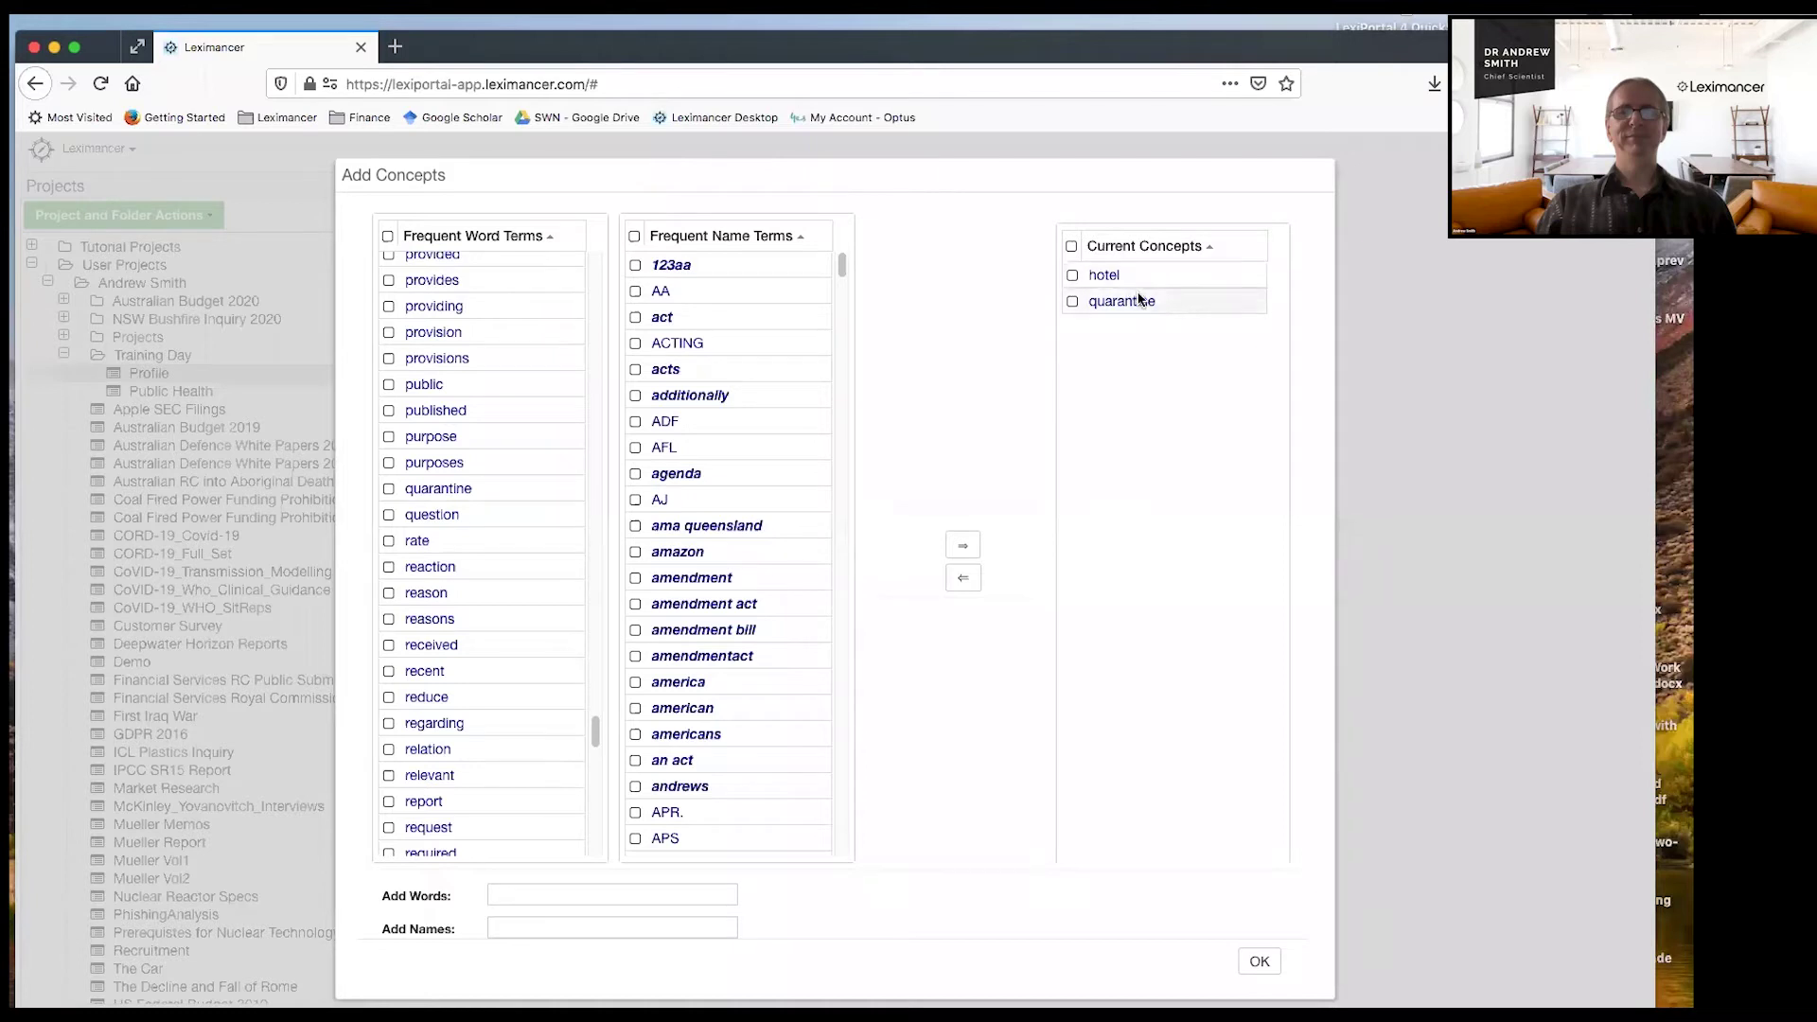
click(1261, 971)
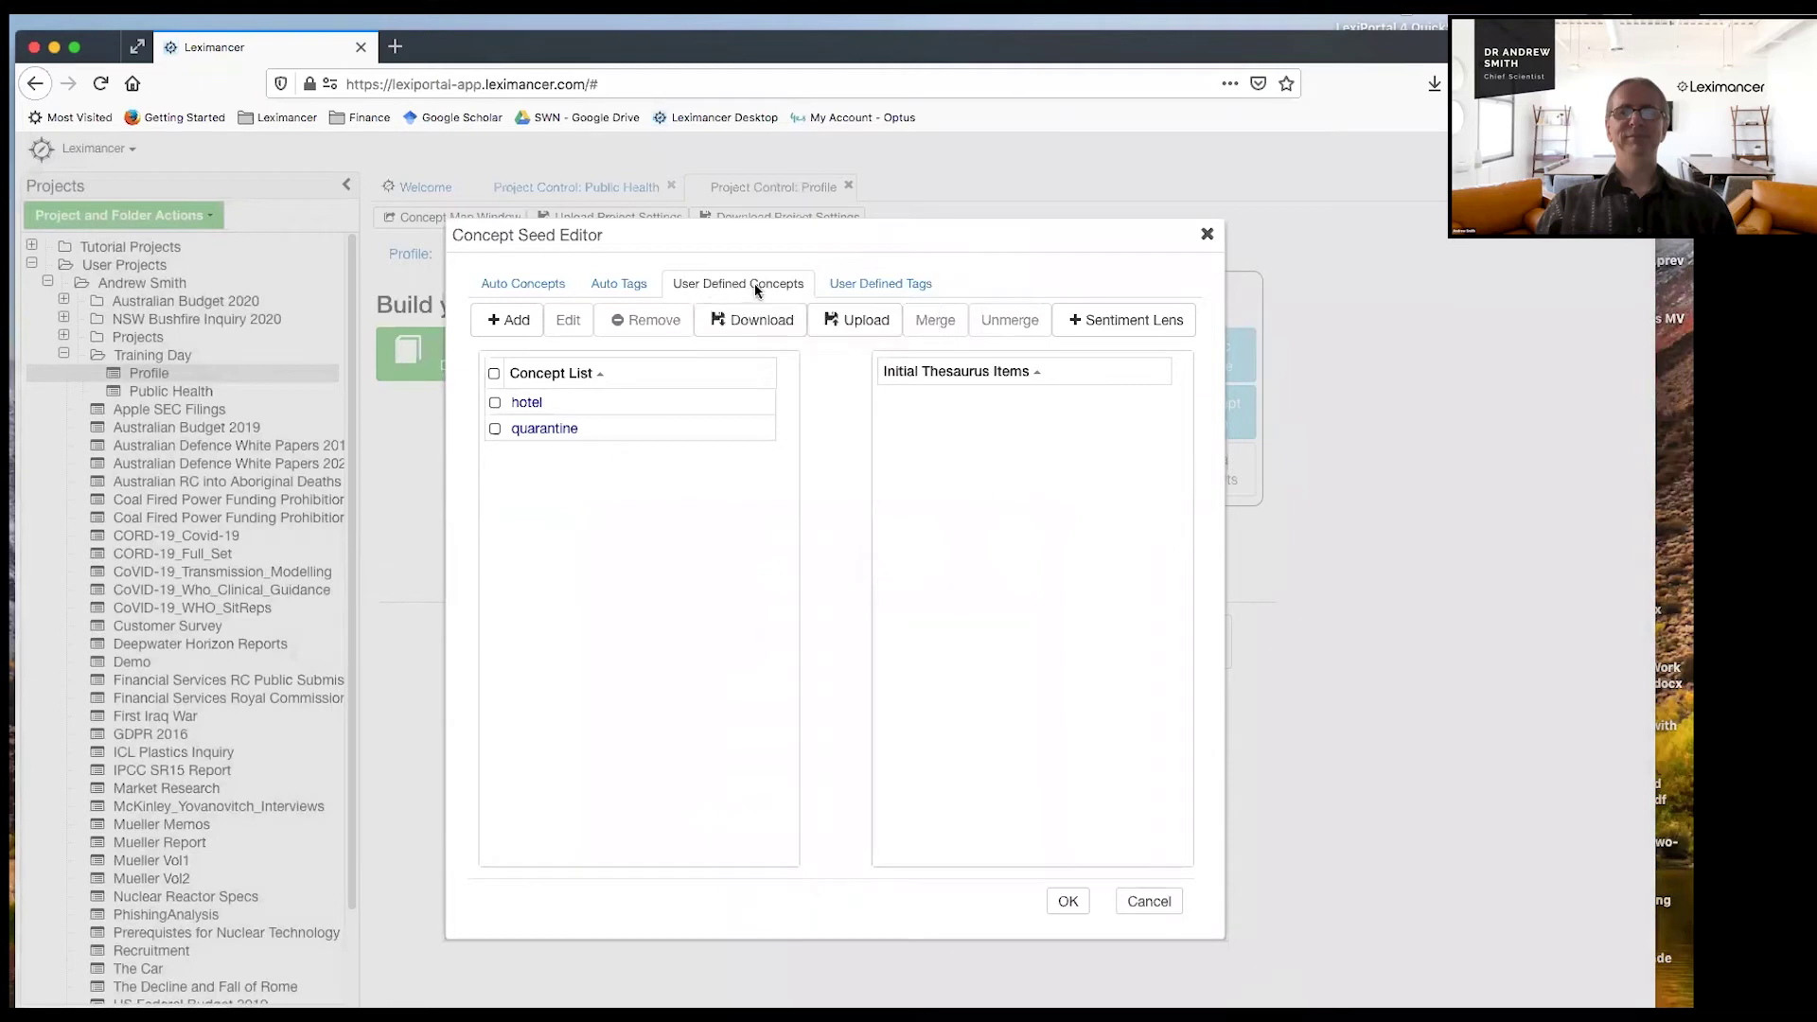
Step: View the Initial Thesaurus Items for hotel and quarantine, then show the empty Auto Concepts list
click(534, 409)
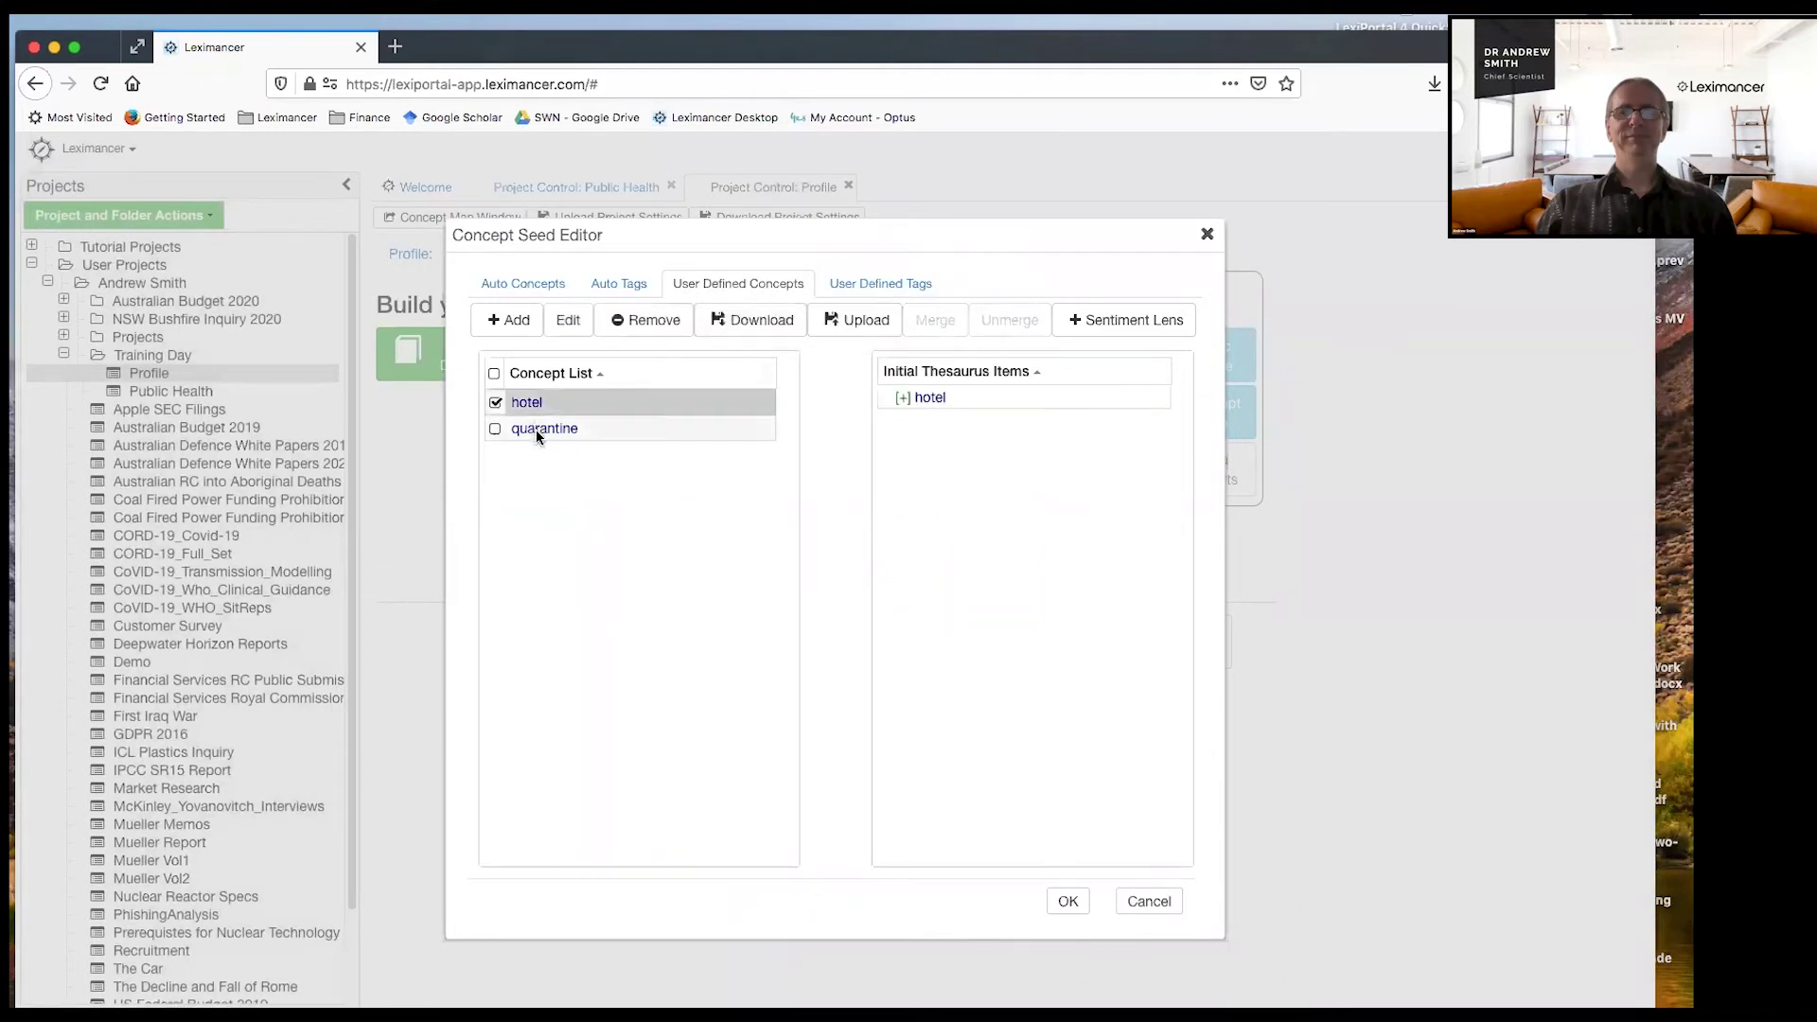
click(536, 429)
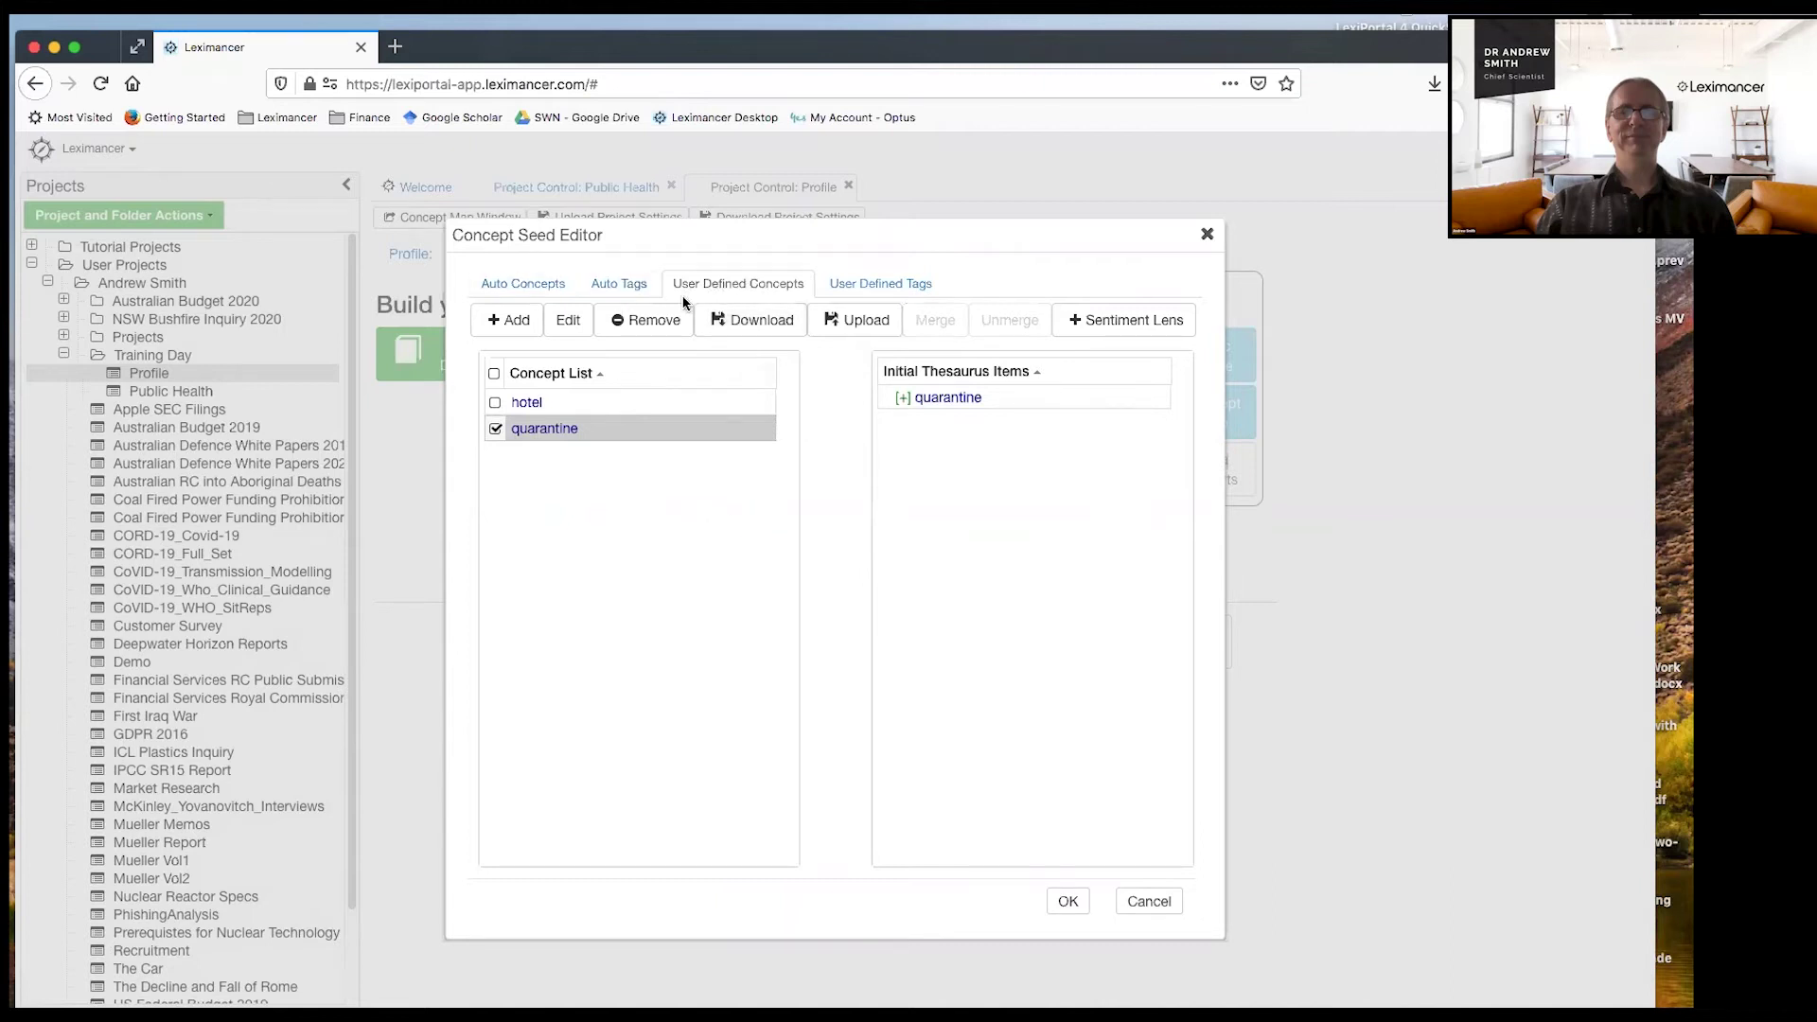
click(544, 283)
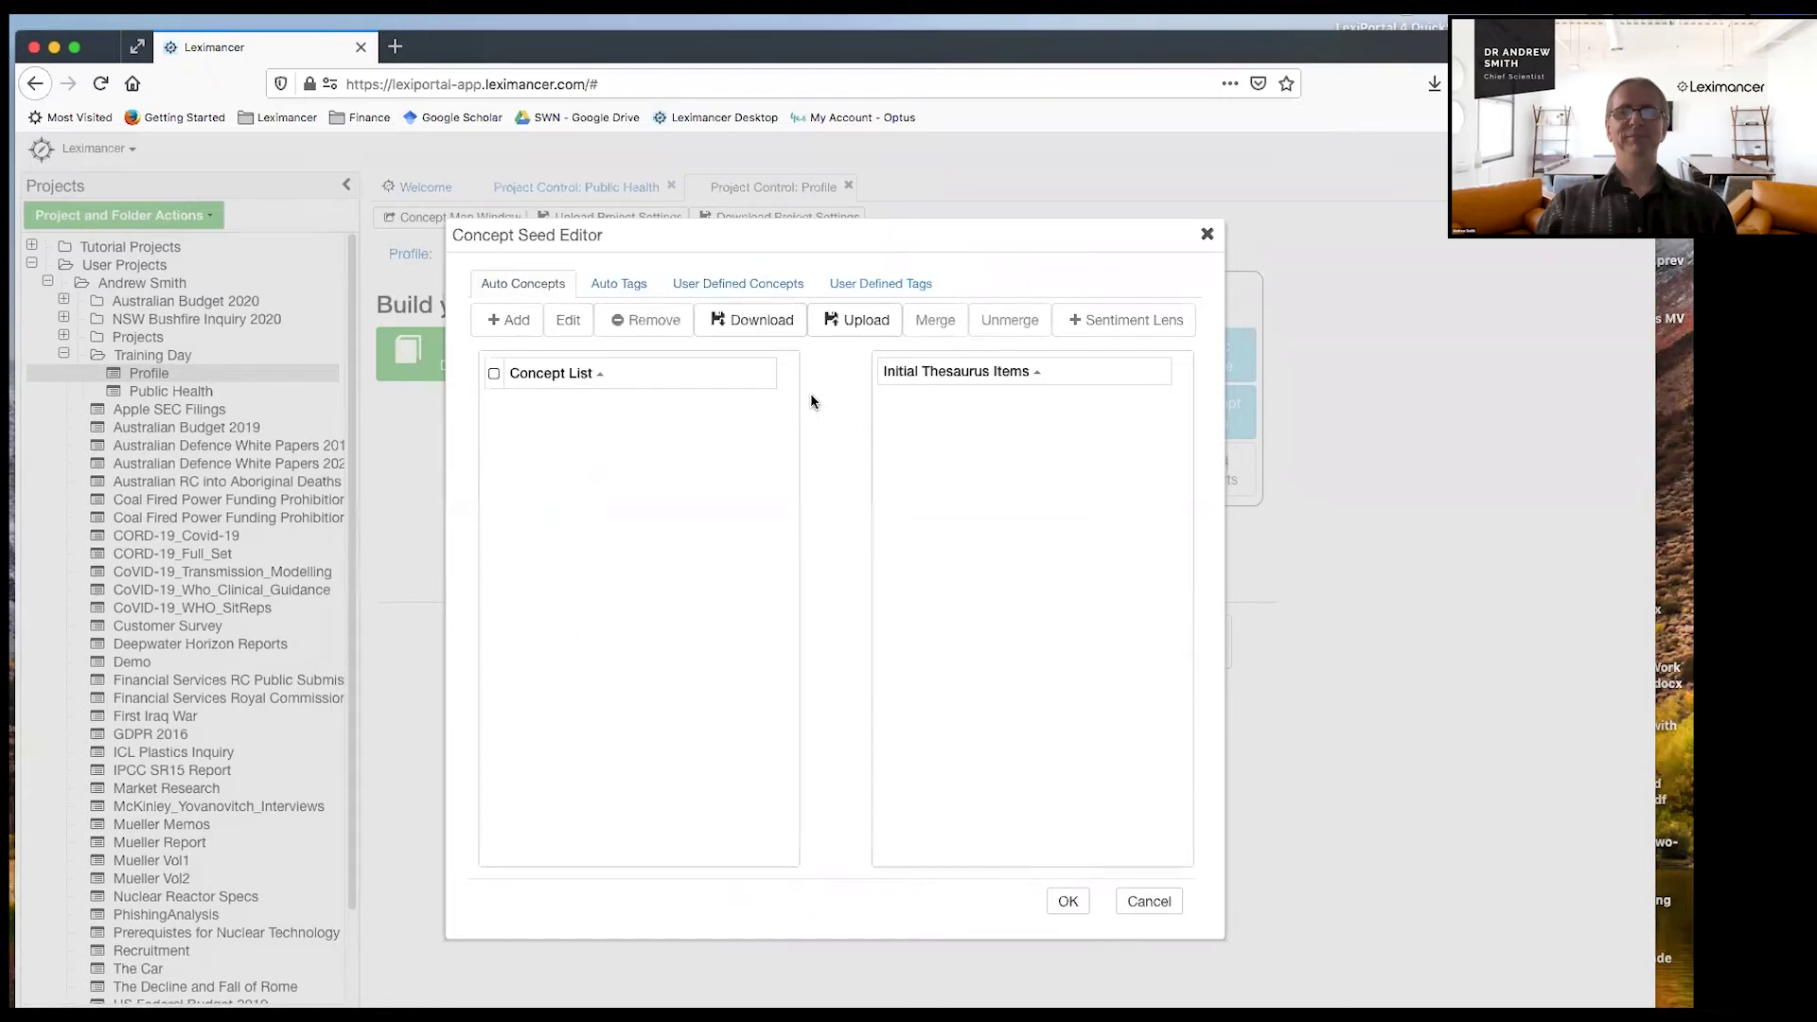
Step: Browse the per-file FILE tags under Auto Tags, then return to User Defined Concepts
click(627, 283)
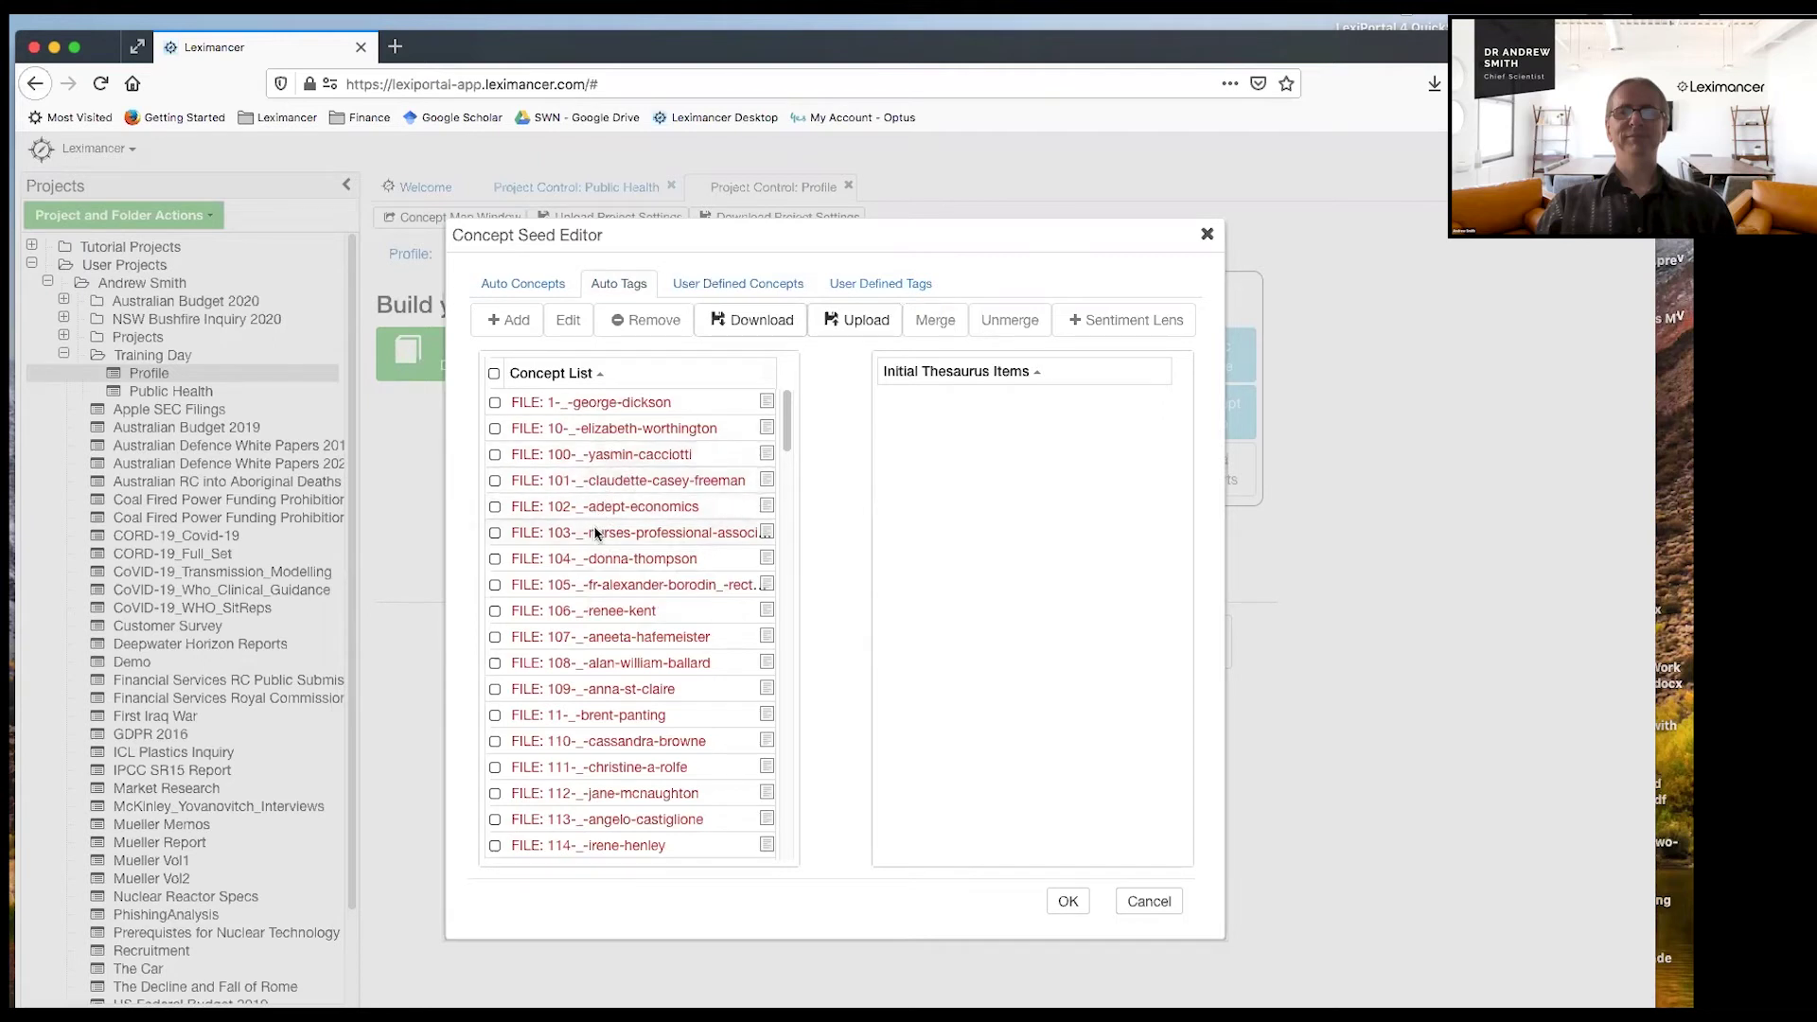
scroll(597, 534, down, 3)
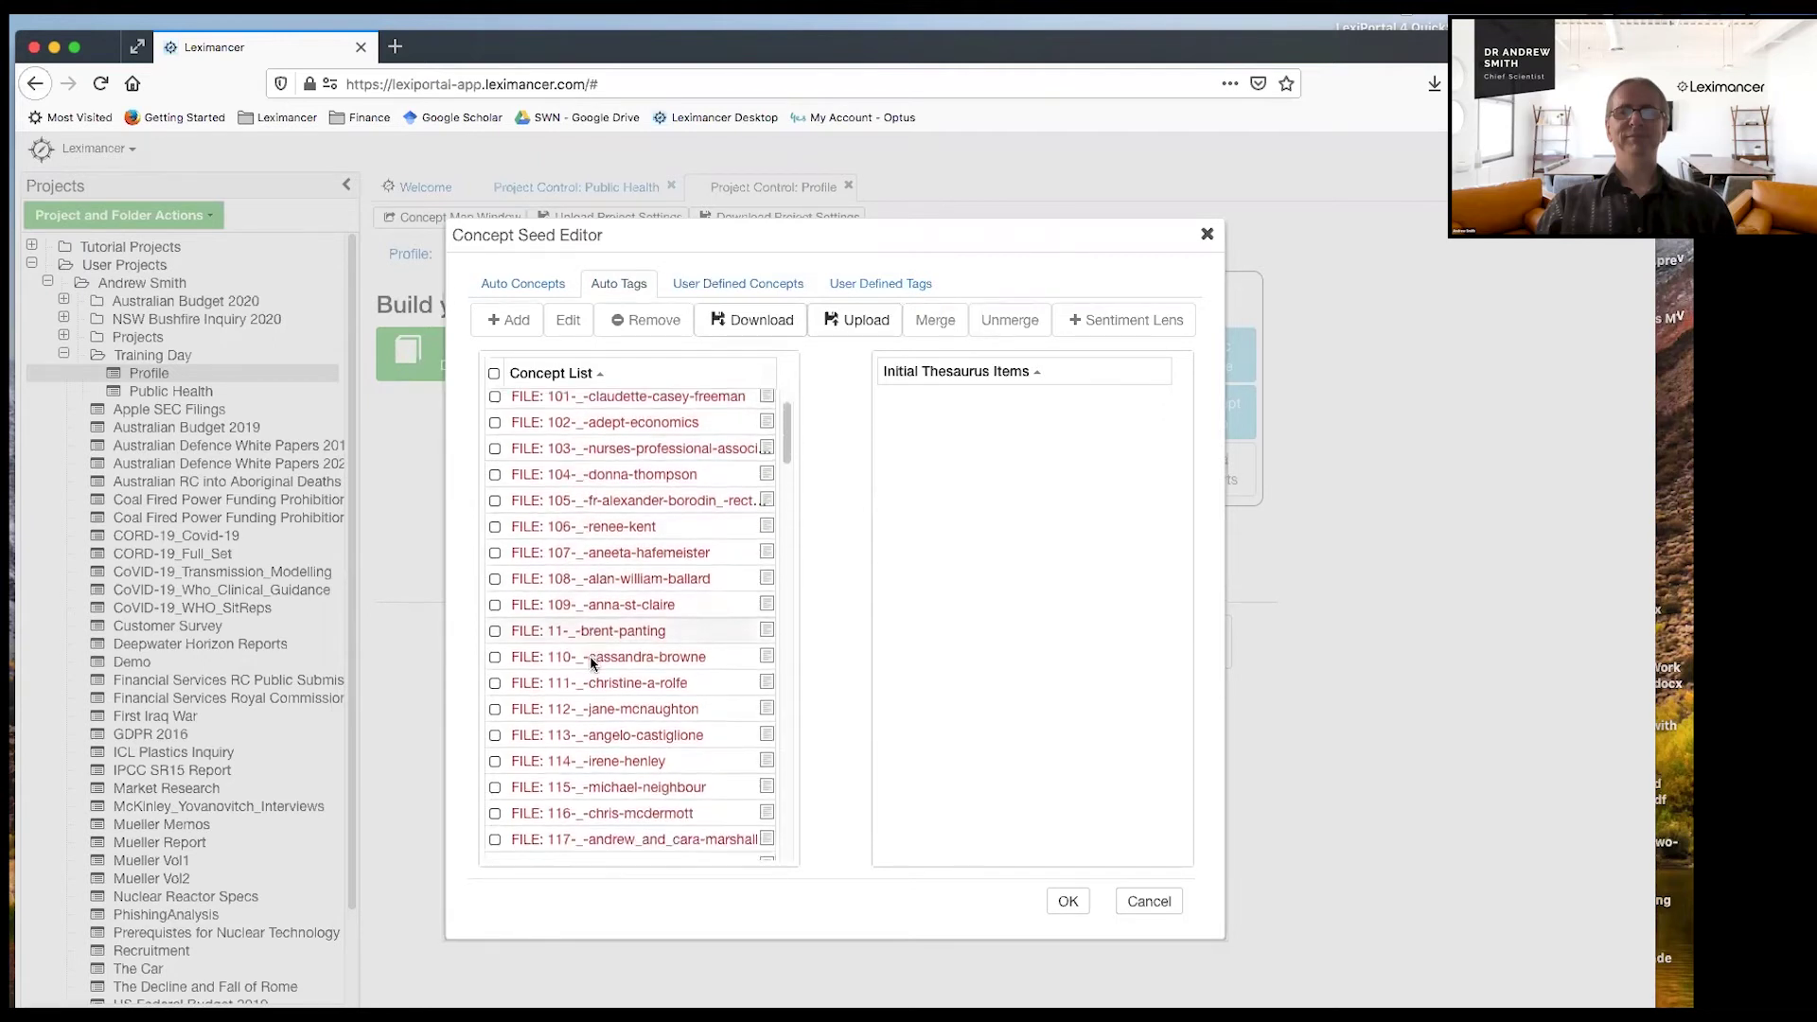
scroll(588, 656, down, 5)
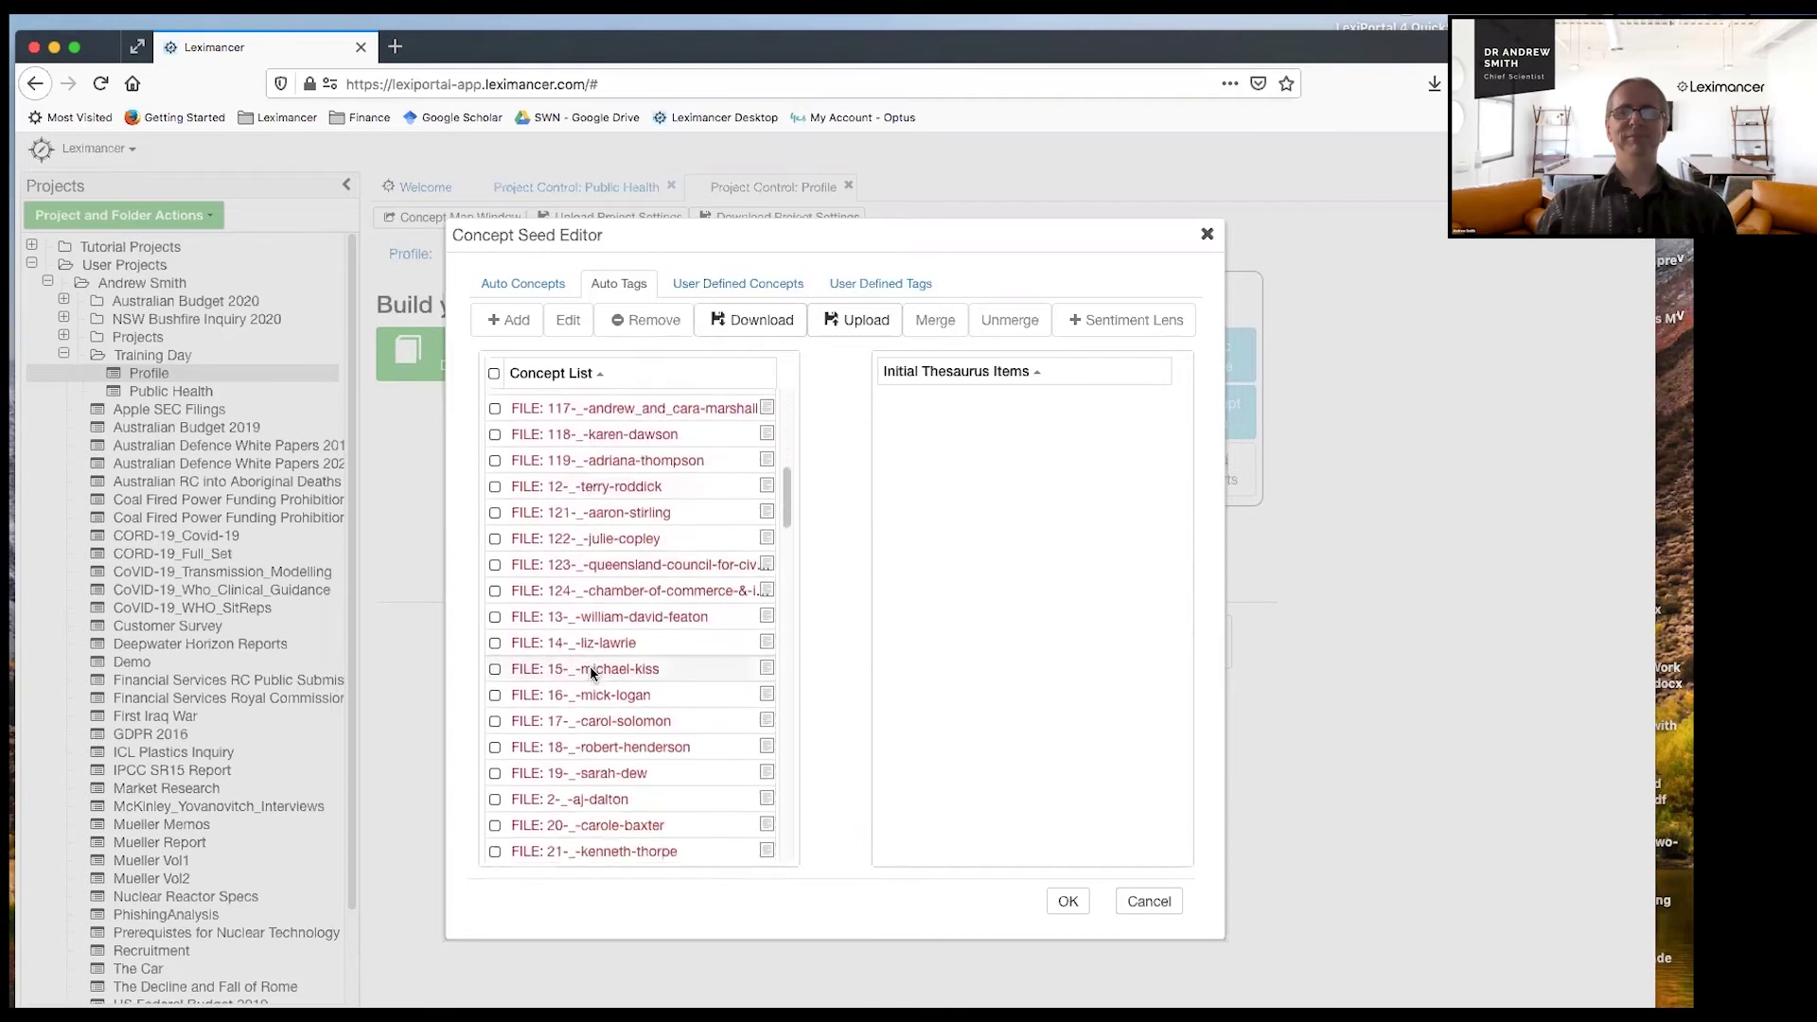
scroll(593, 663, up, 3)
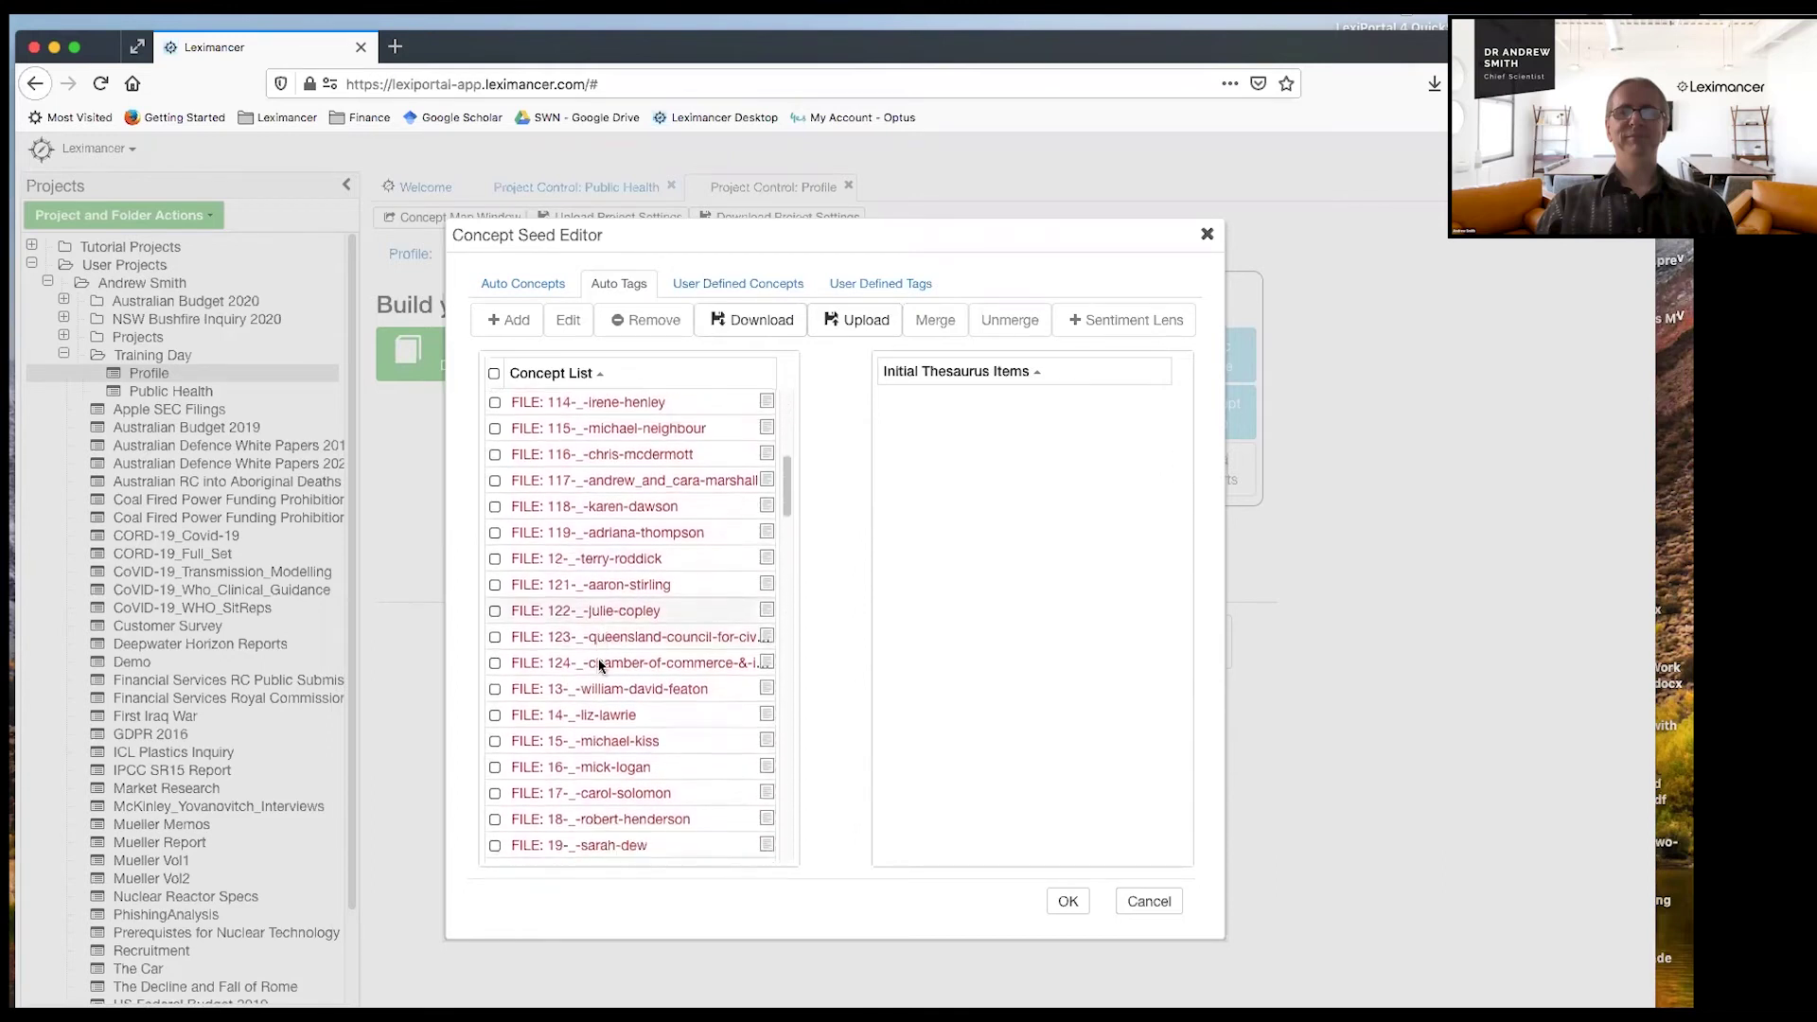
scroll(601, 658, down, 3)
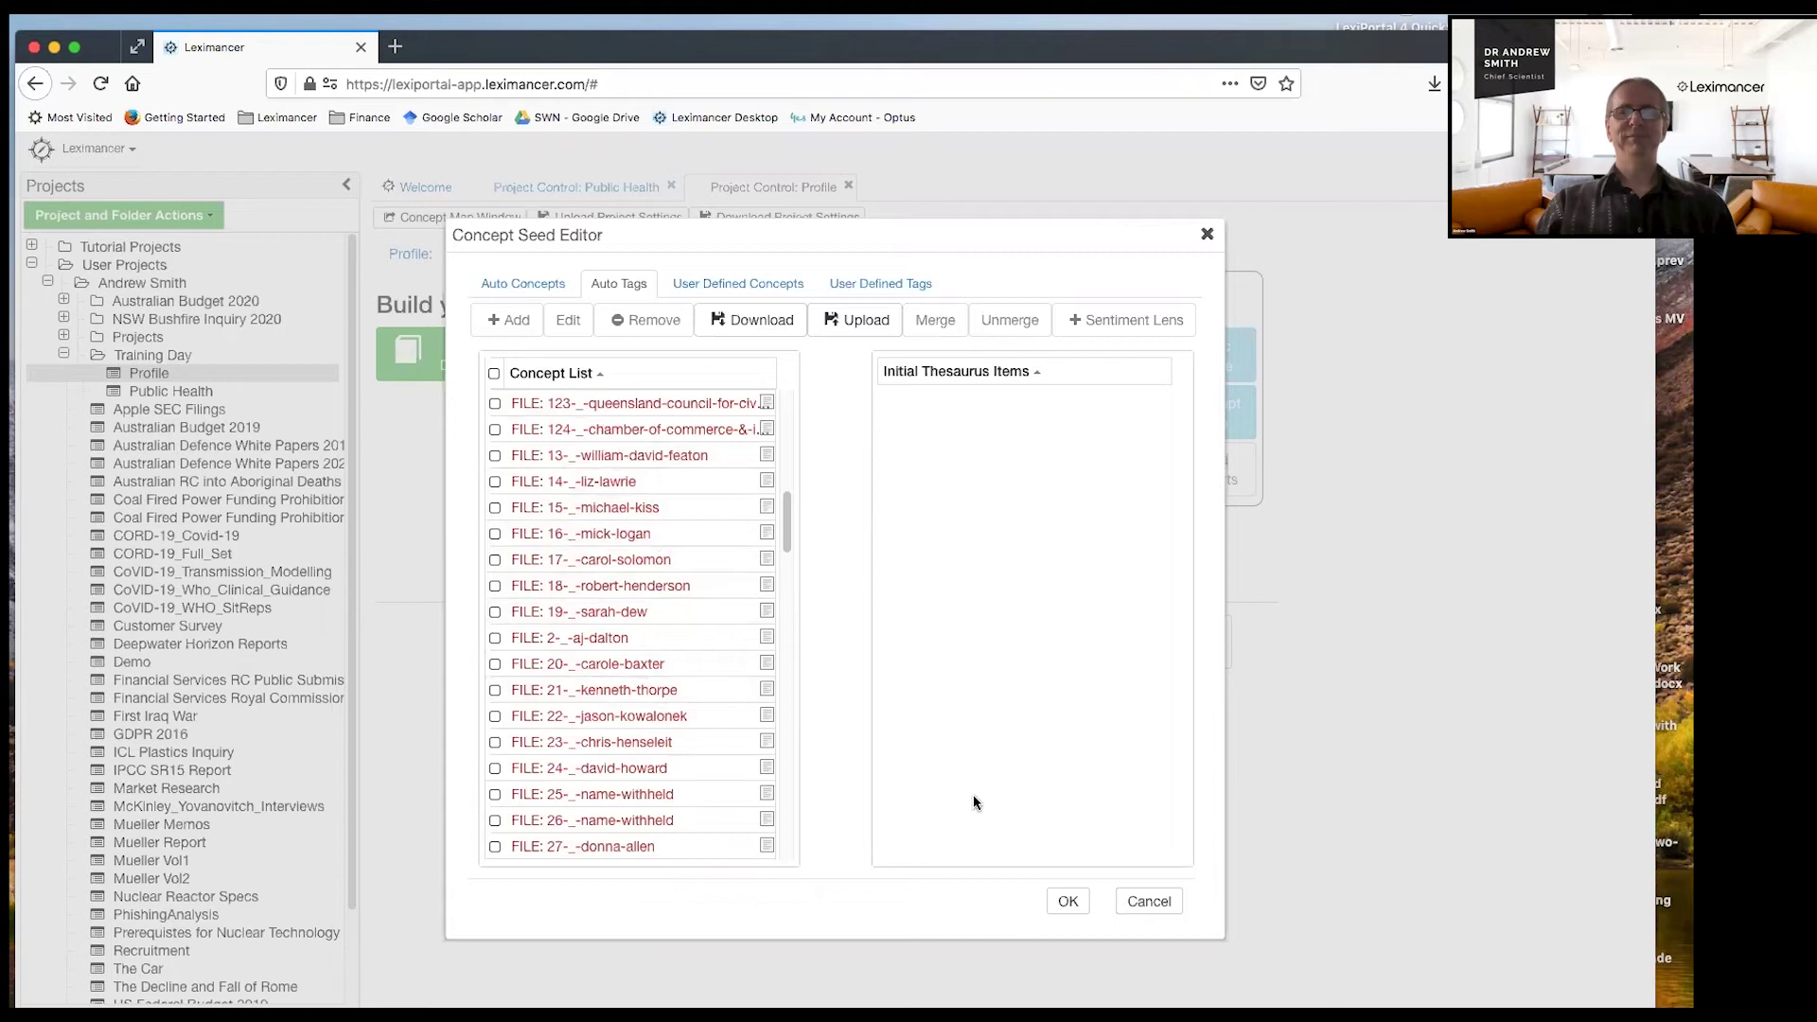
click(722, 286)
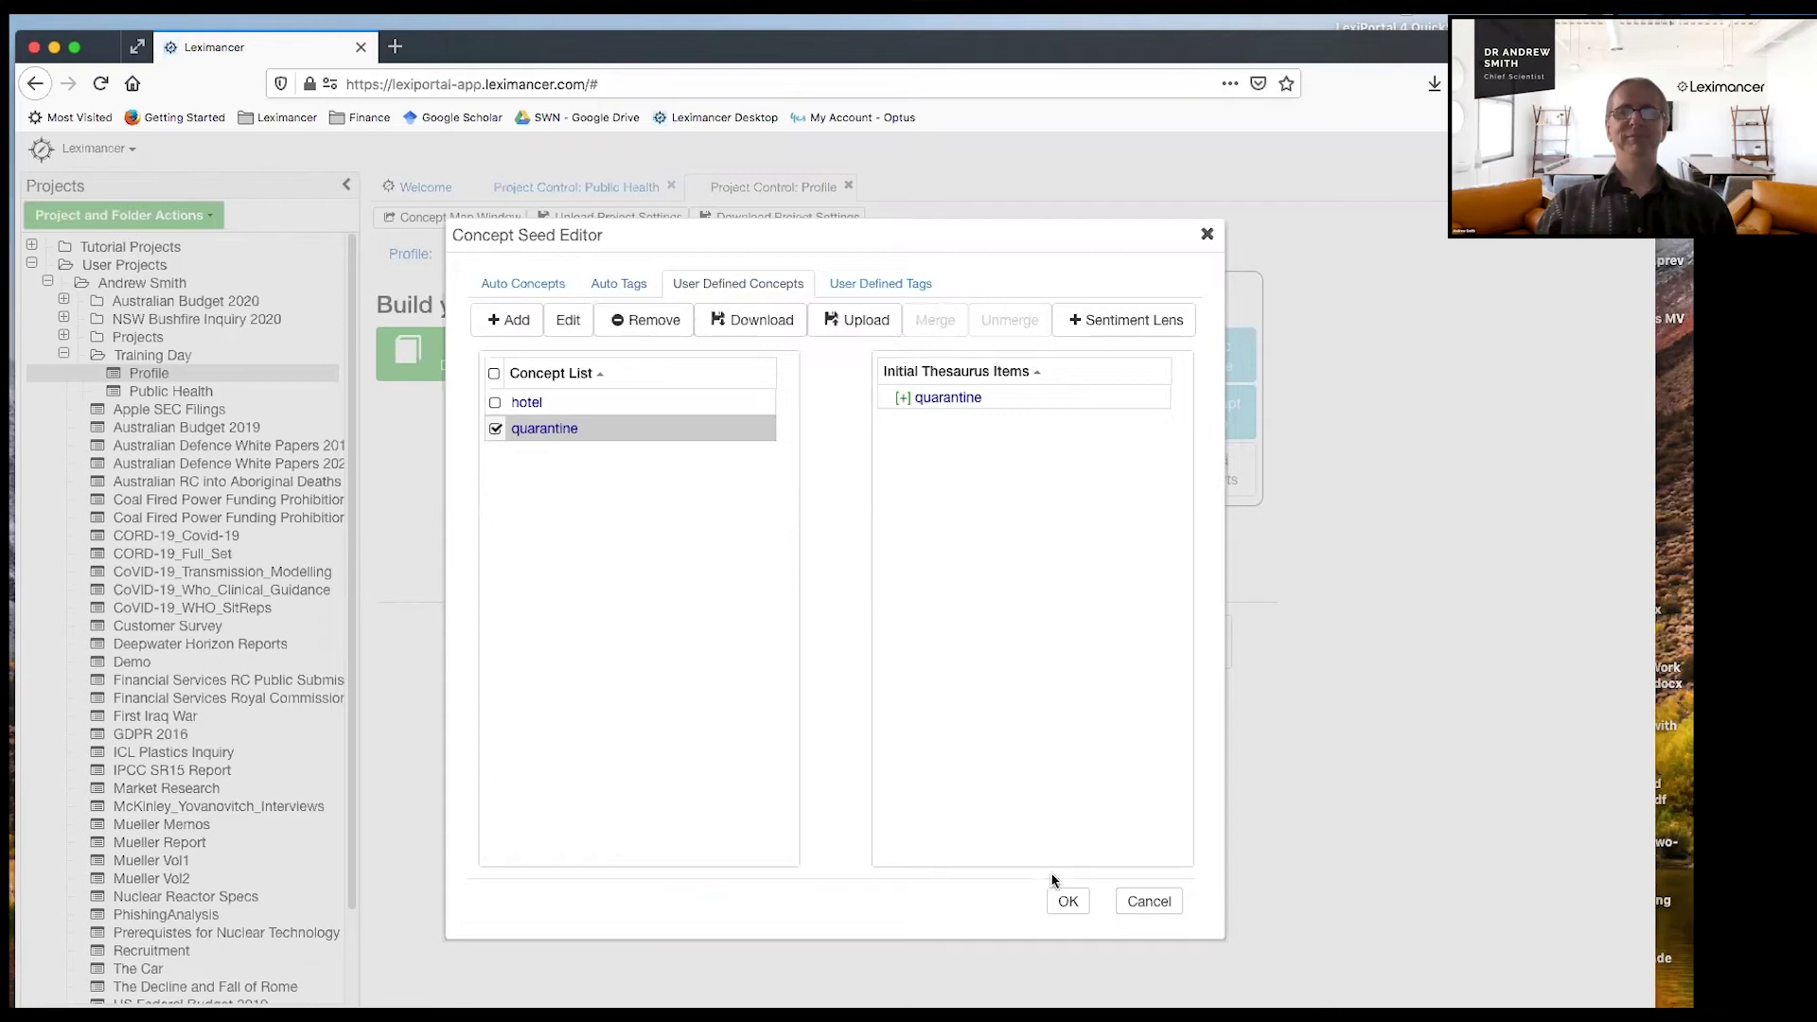
Step: Save the hotel and quarantine seeds and review the seed settings without changing them
click(1068, 902)
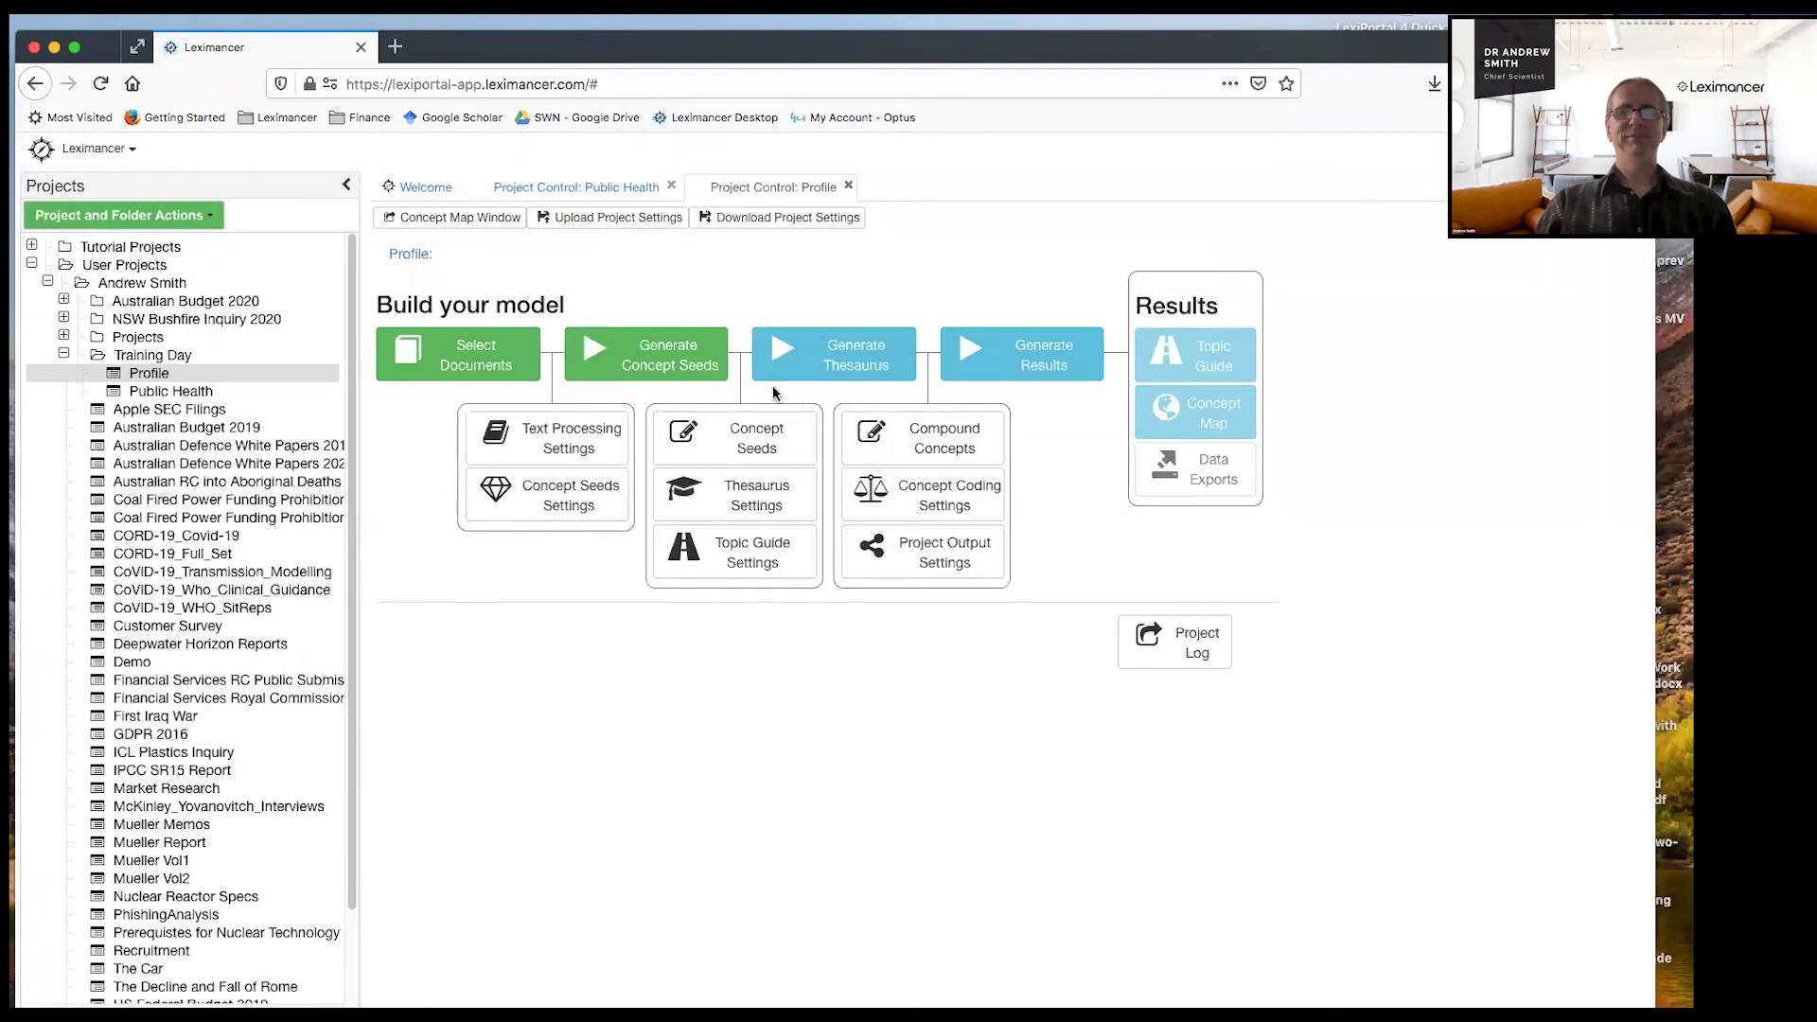
click(566, 494)
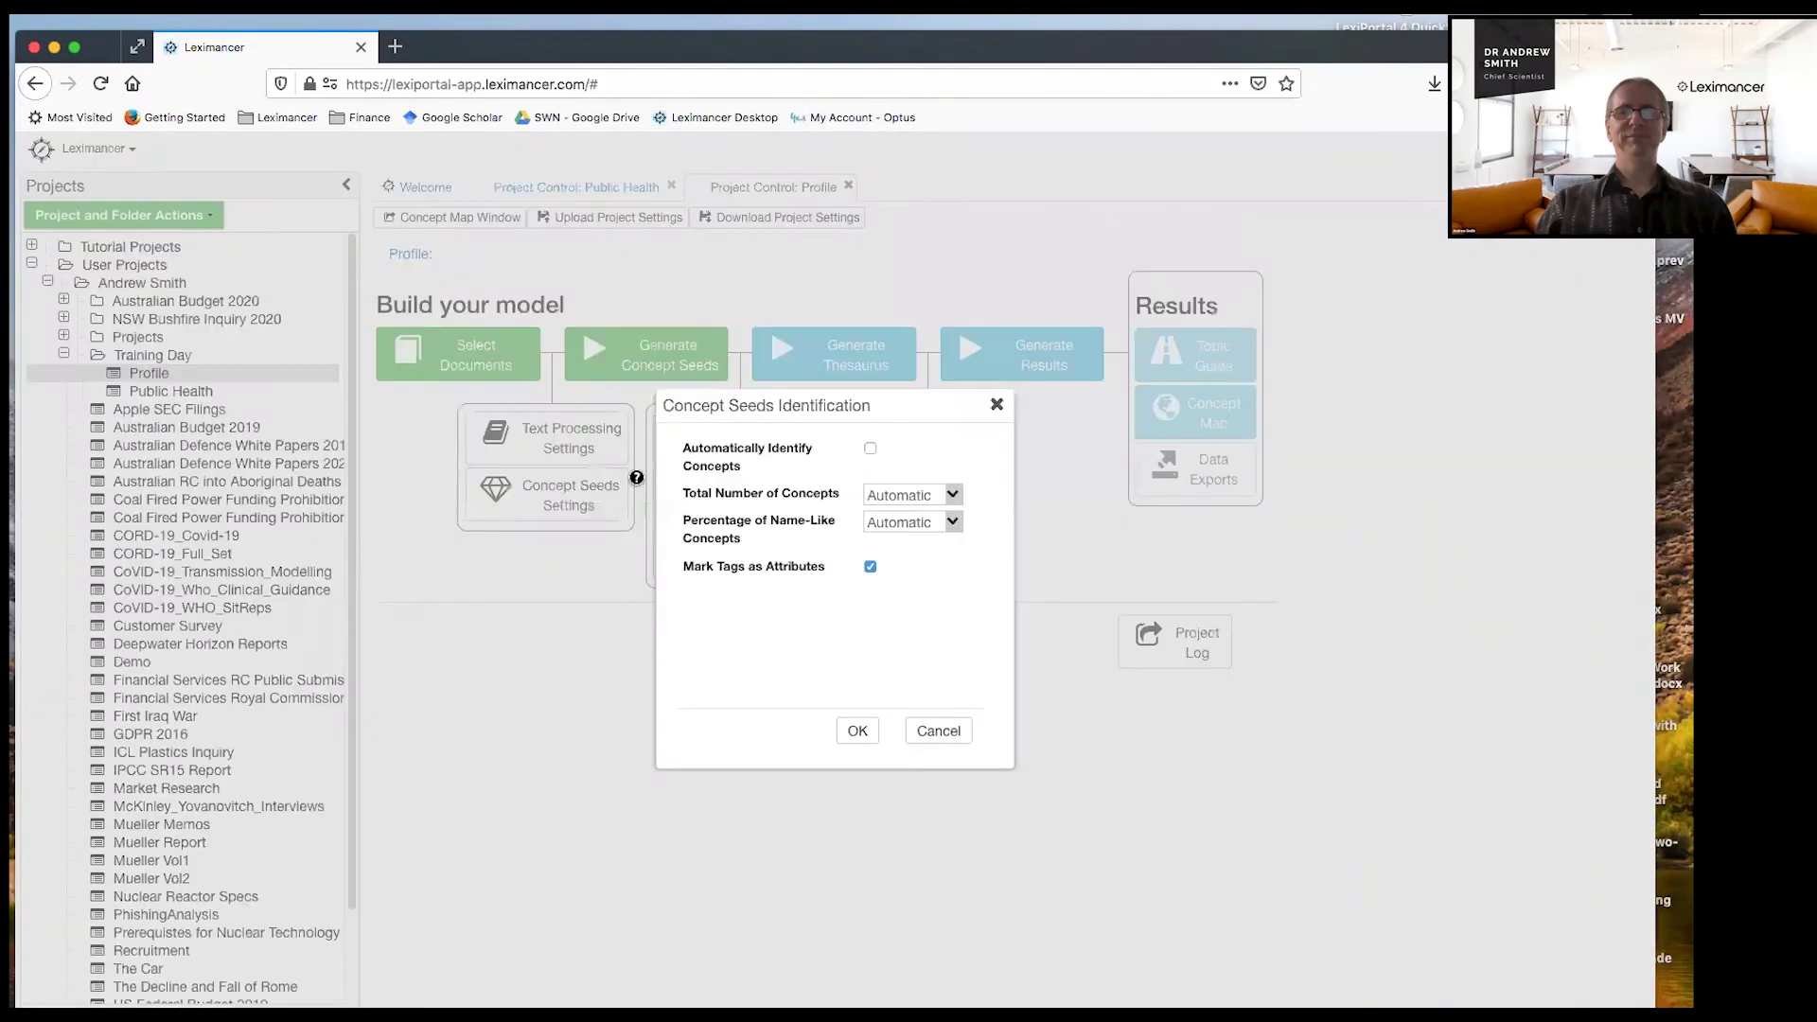
mouse_move(838, 449)
click(935, 731)
Step: Reopen the Concept Seed Editor to confirm the user-defined seeds, then cancel
click(756, 455)
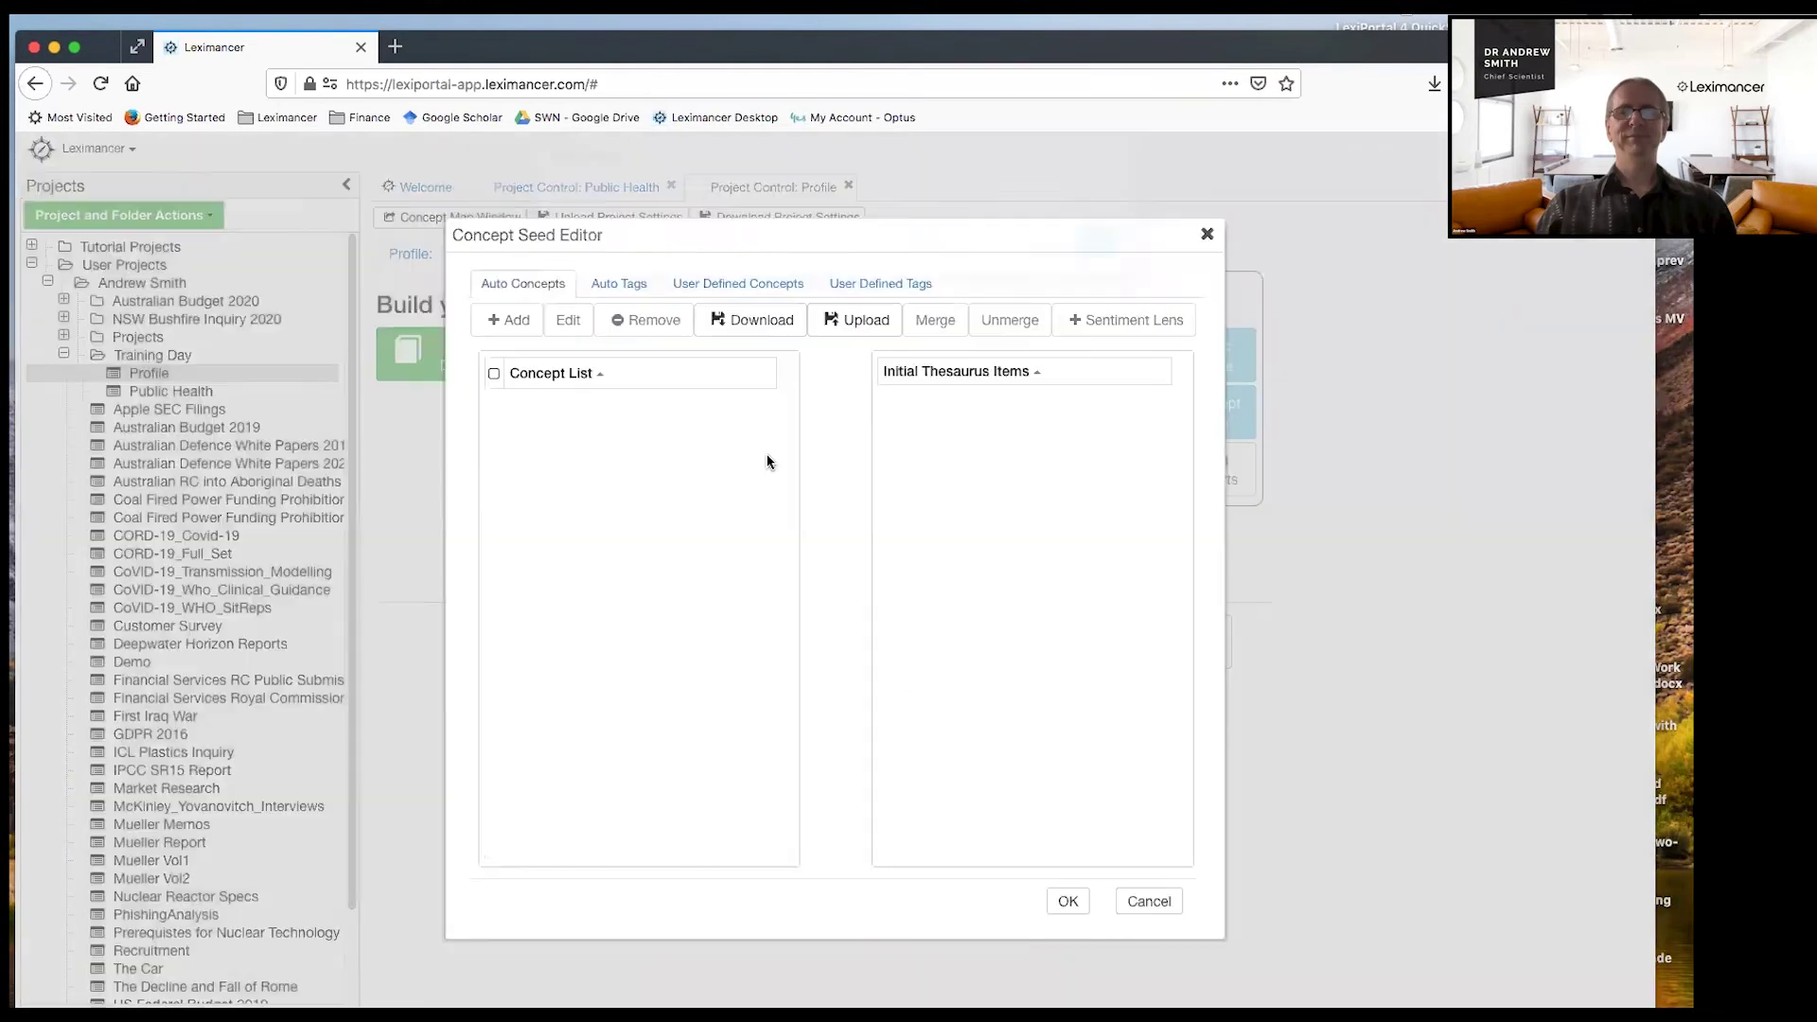
click(762, 287)
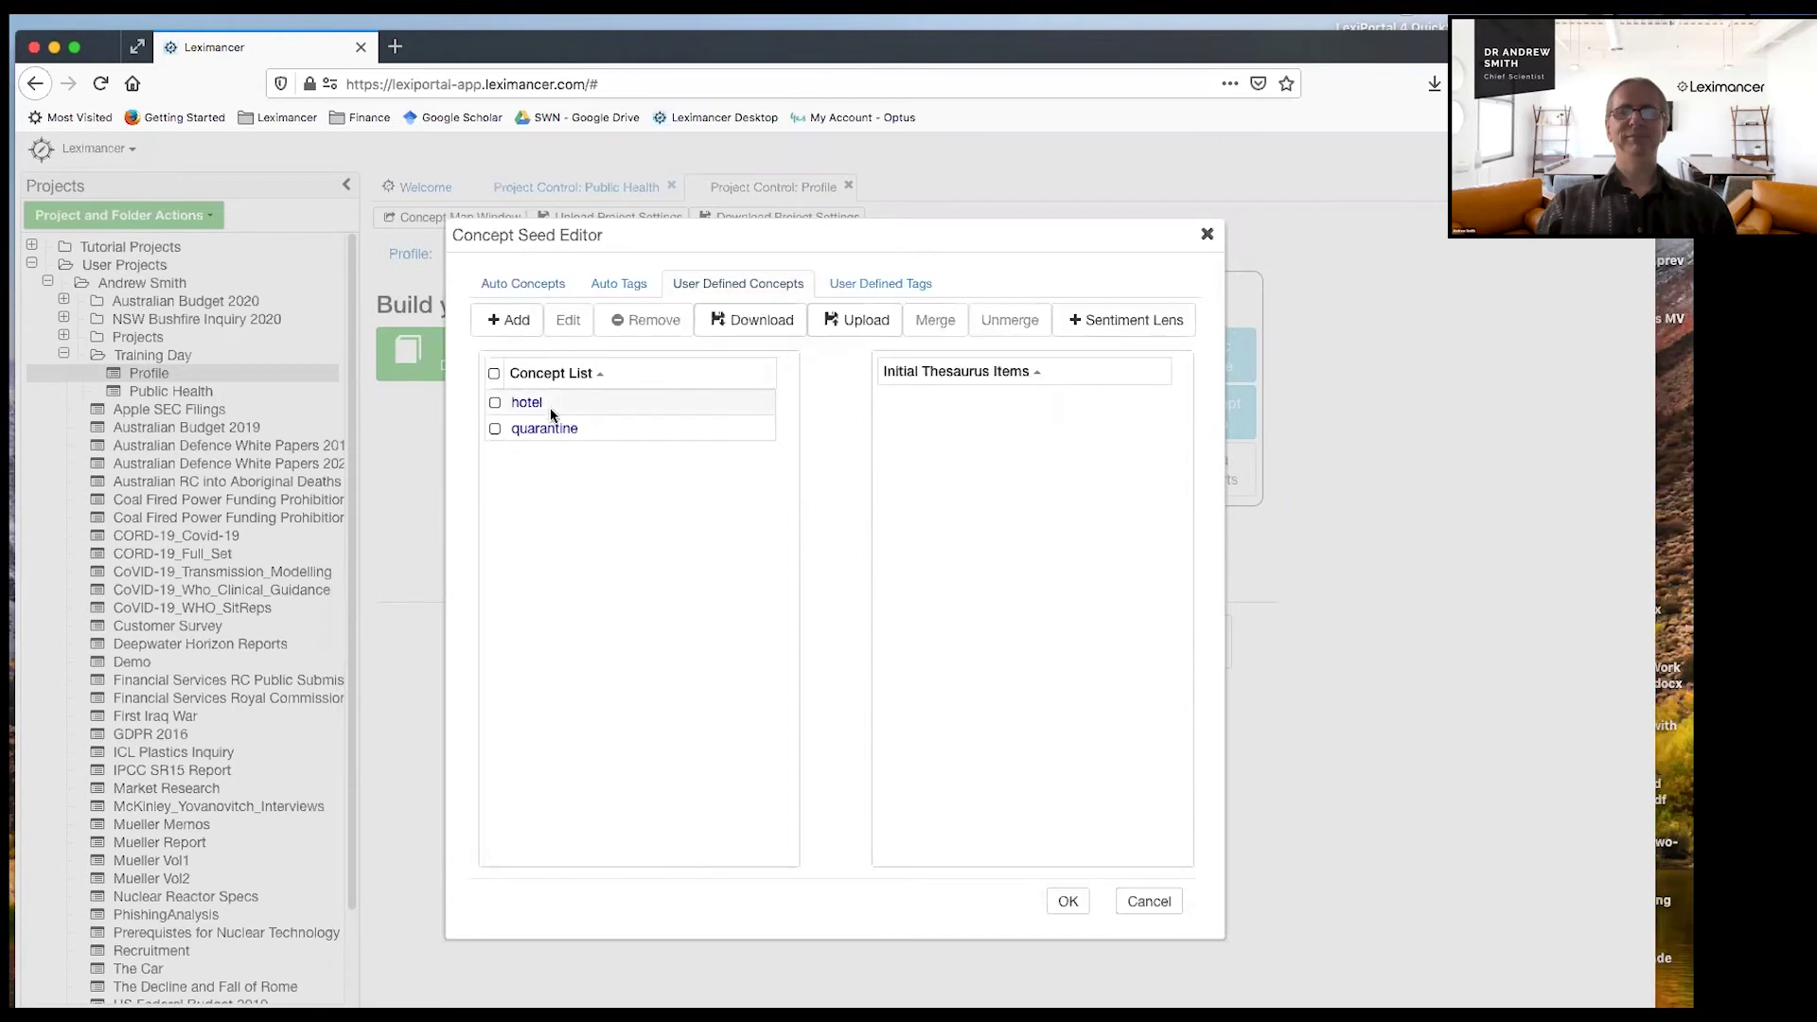
click(1141, 907)
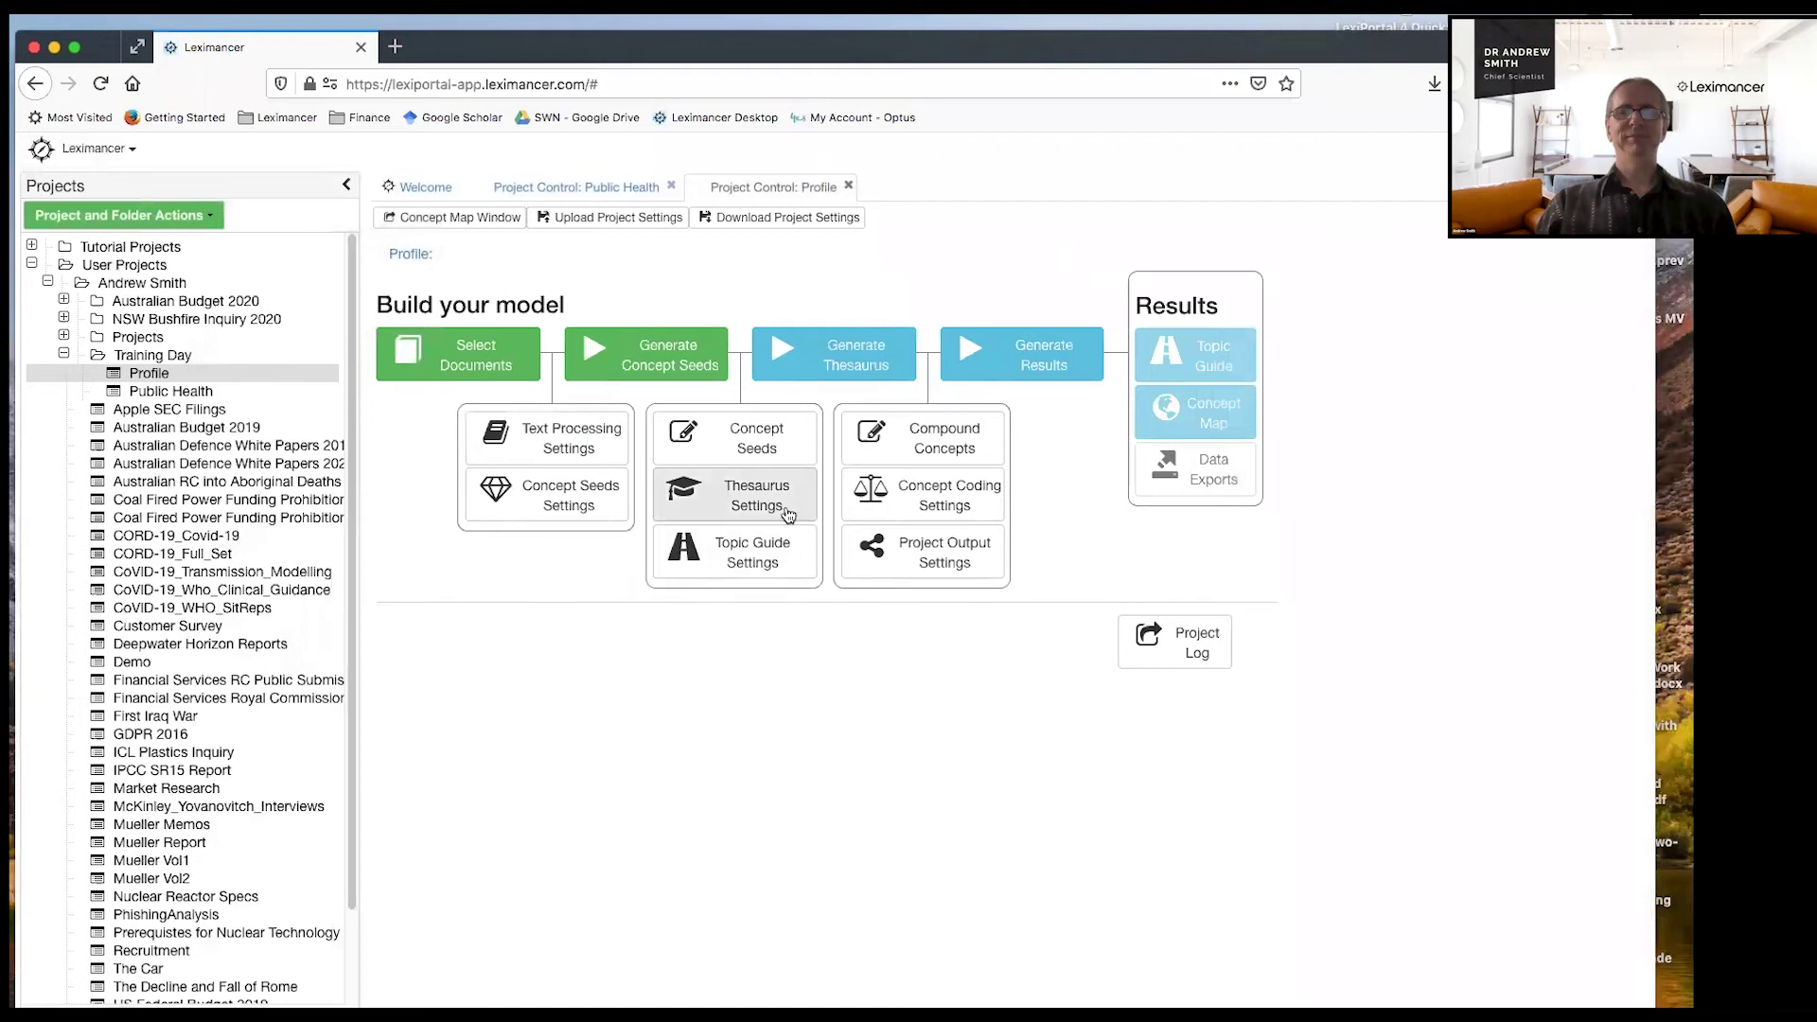
Step: Set Number to Discover to 50 in Thesaurus Settings and save
mouse_move(773, 506)
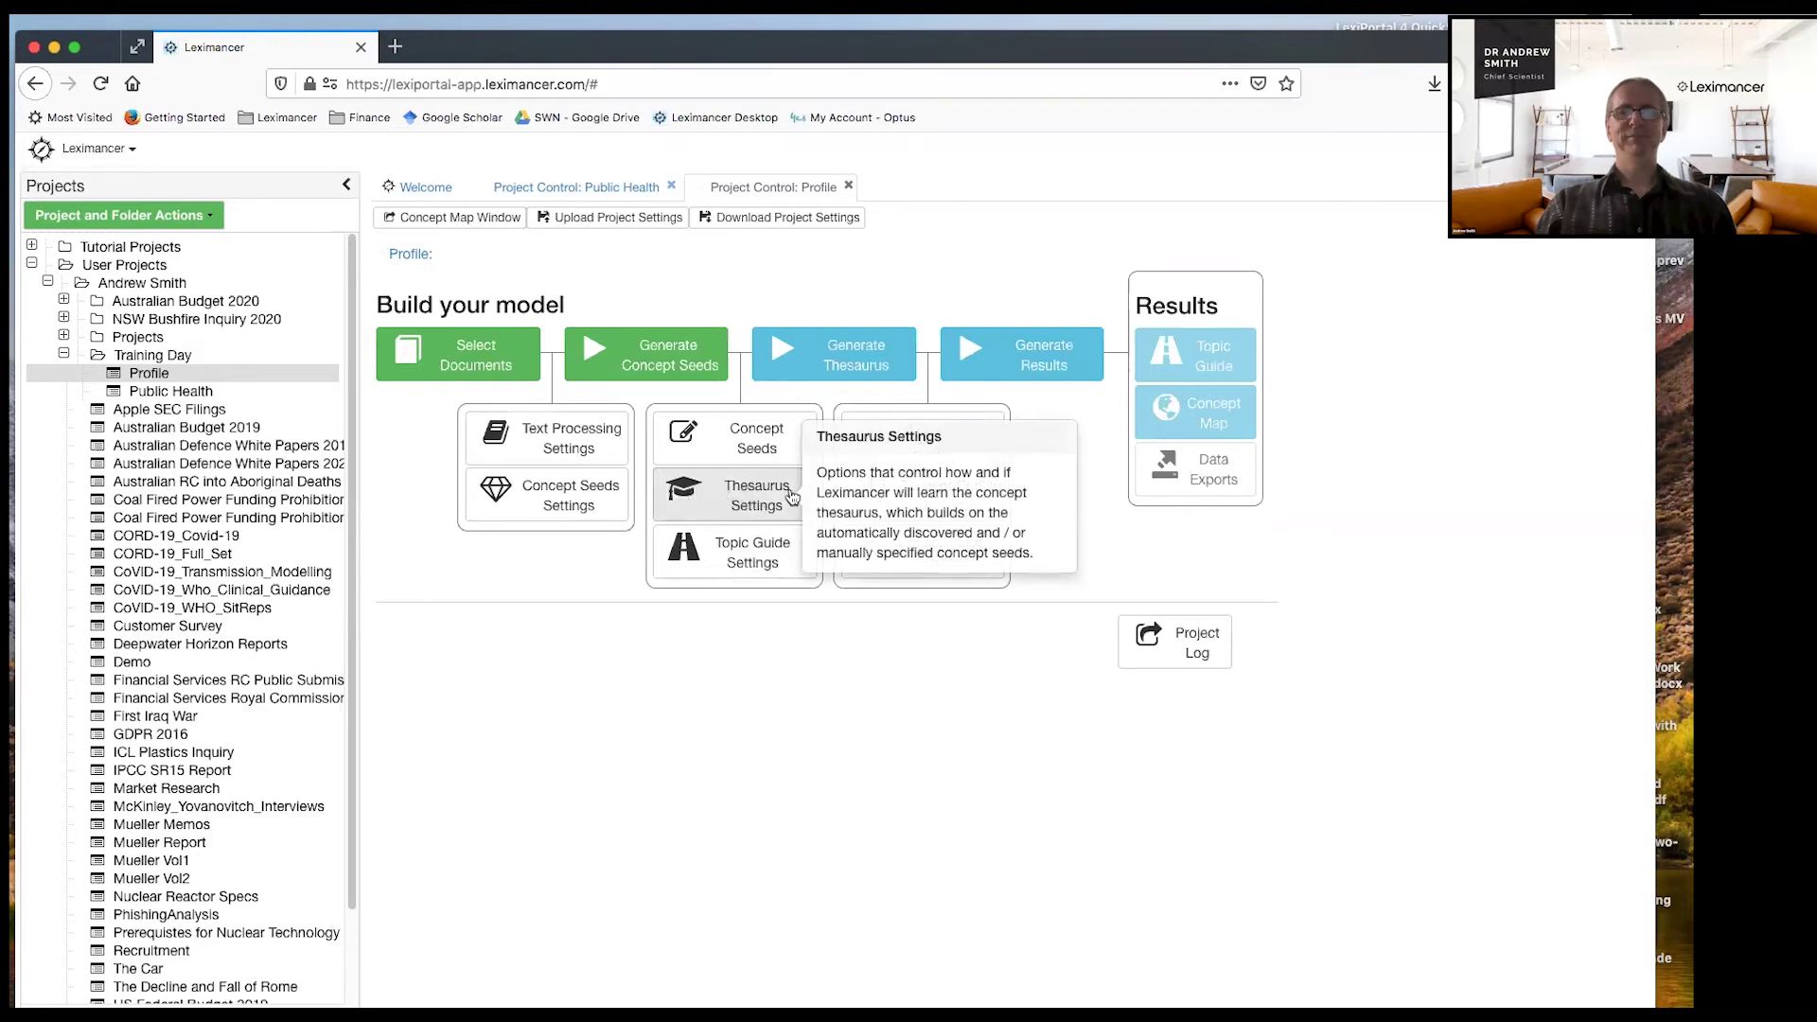
click(769, 502)
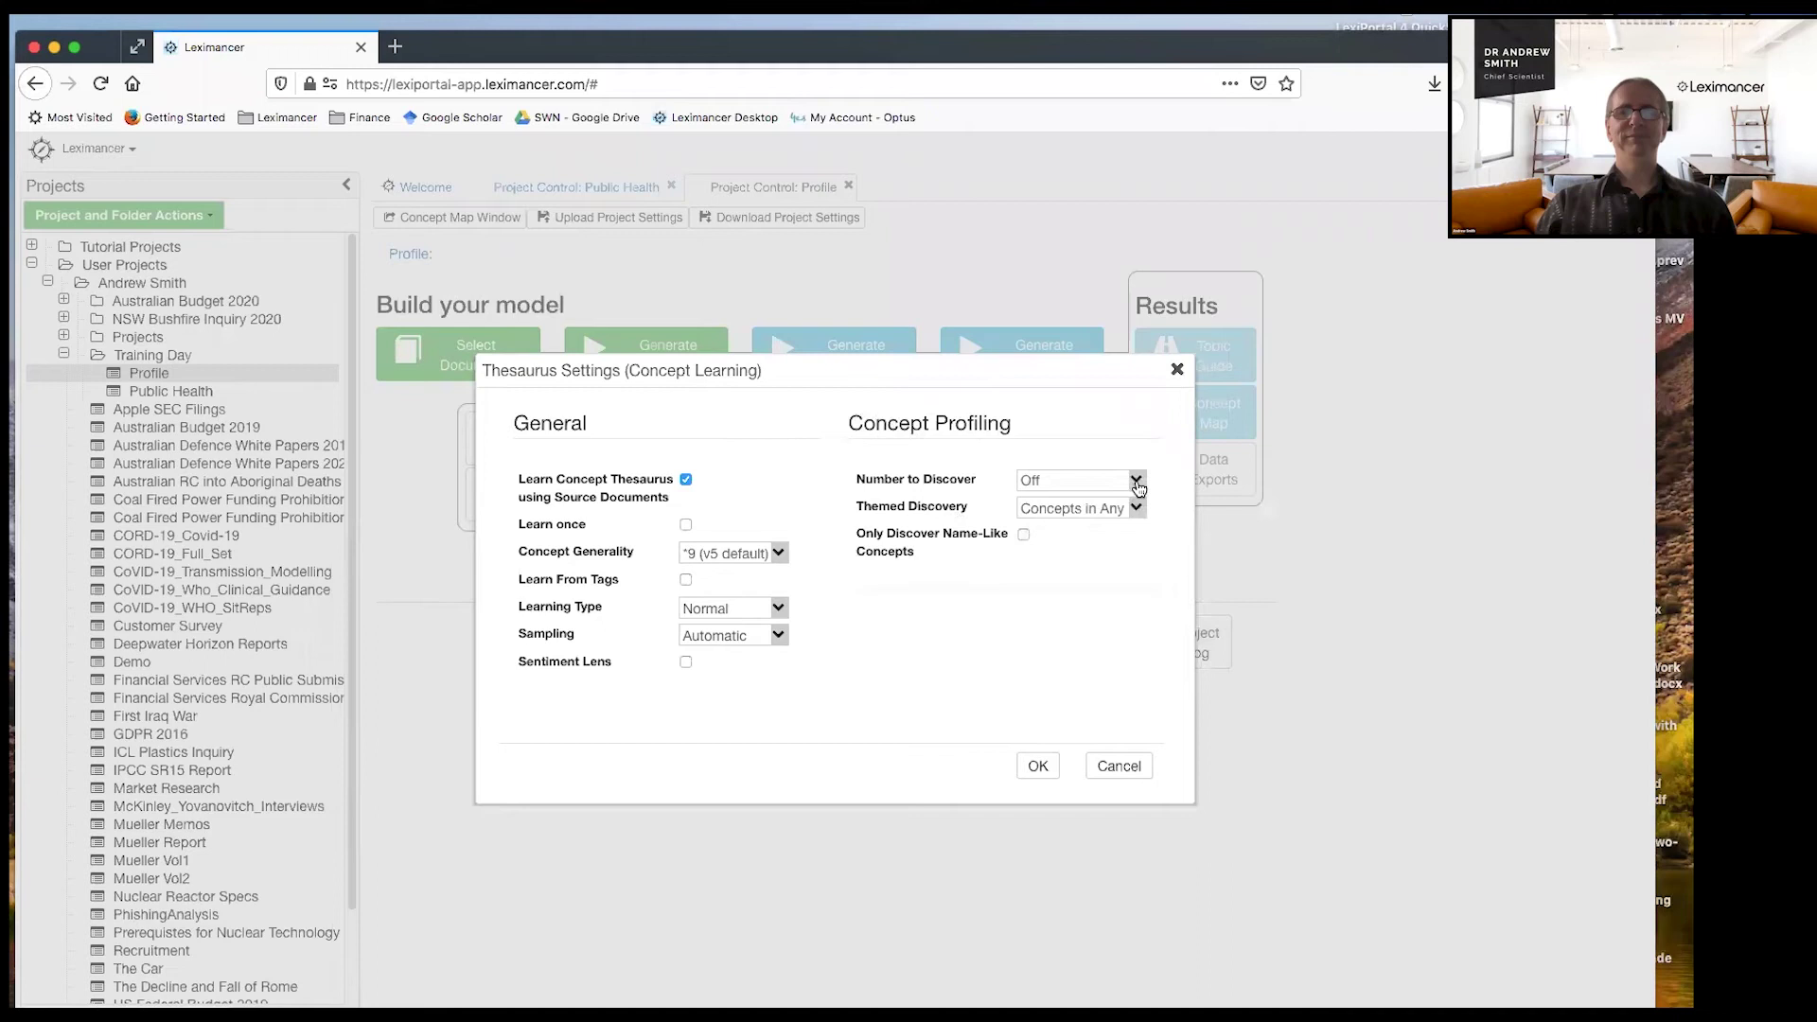
mouse_move(865, 476)
click(1139, 482)
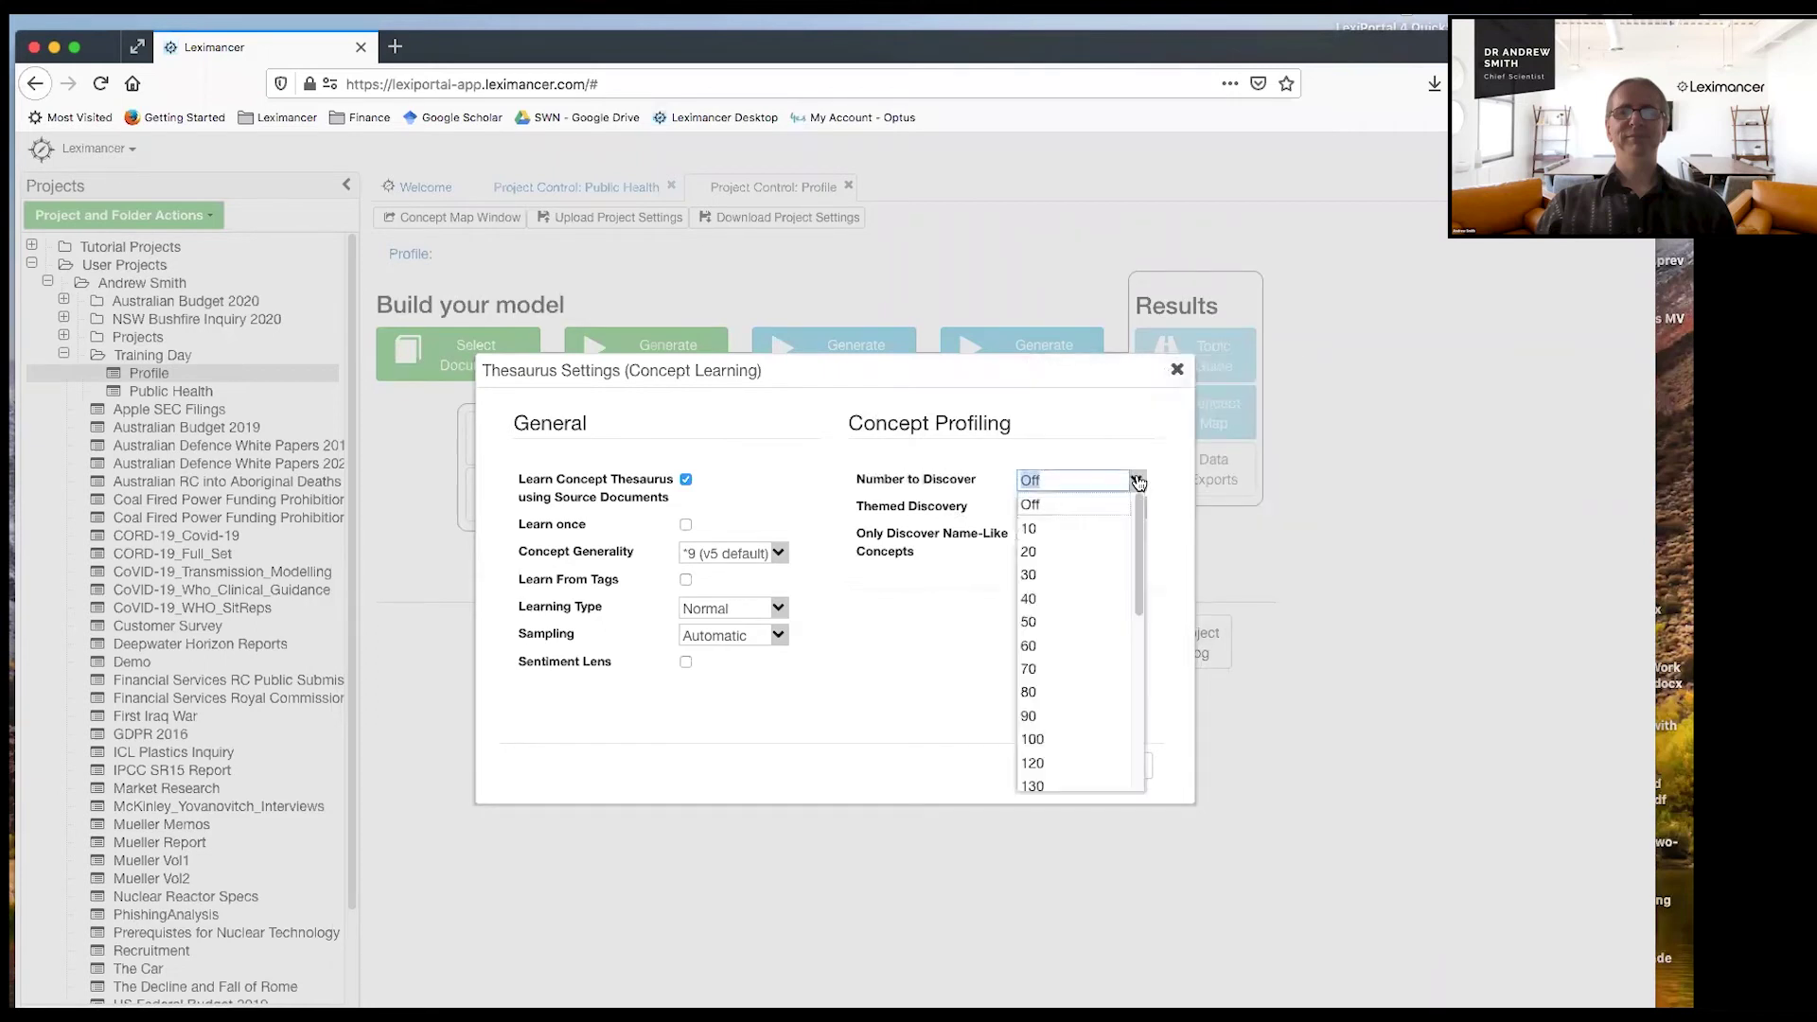
click(1035, 622)
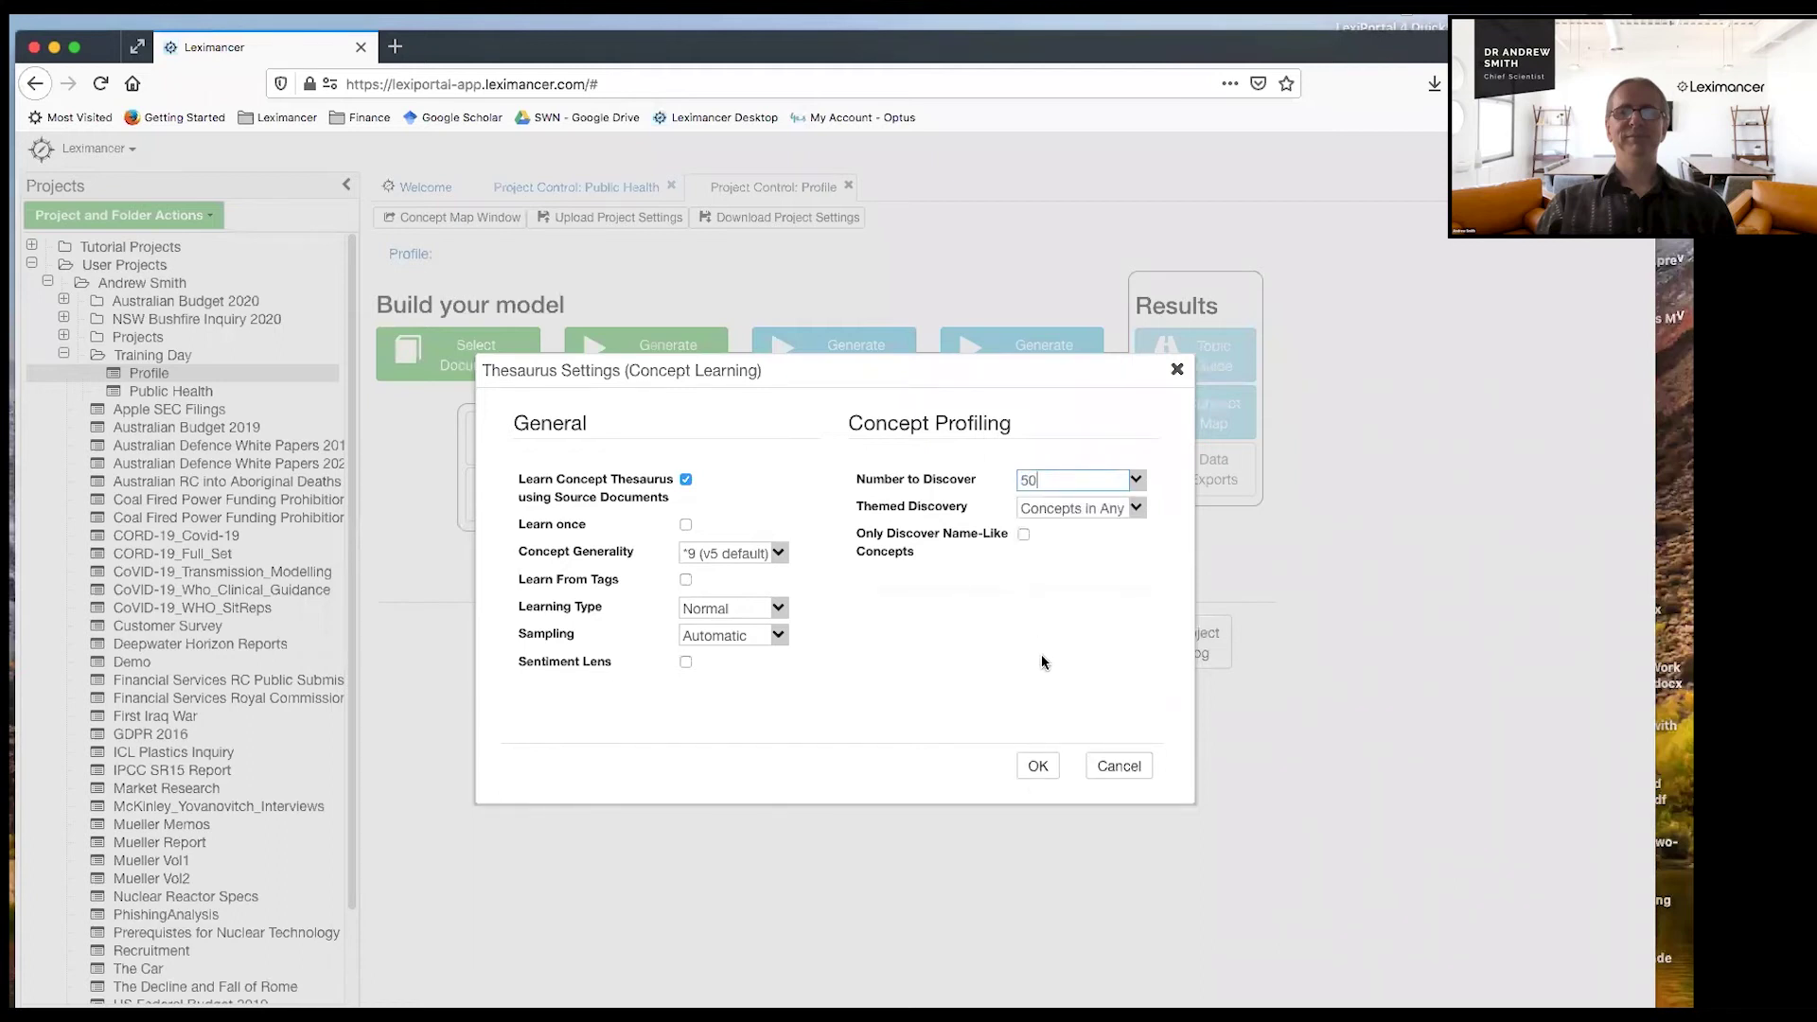
click(1041, 765)
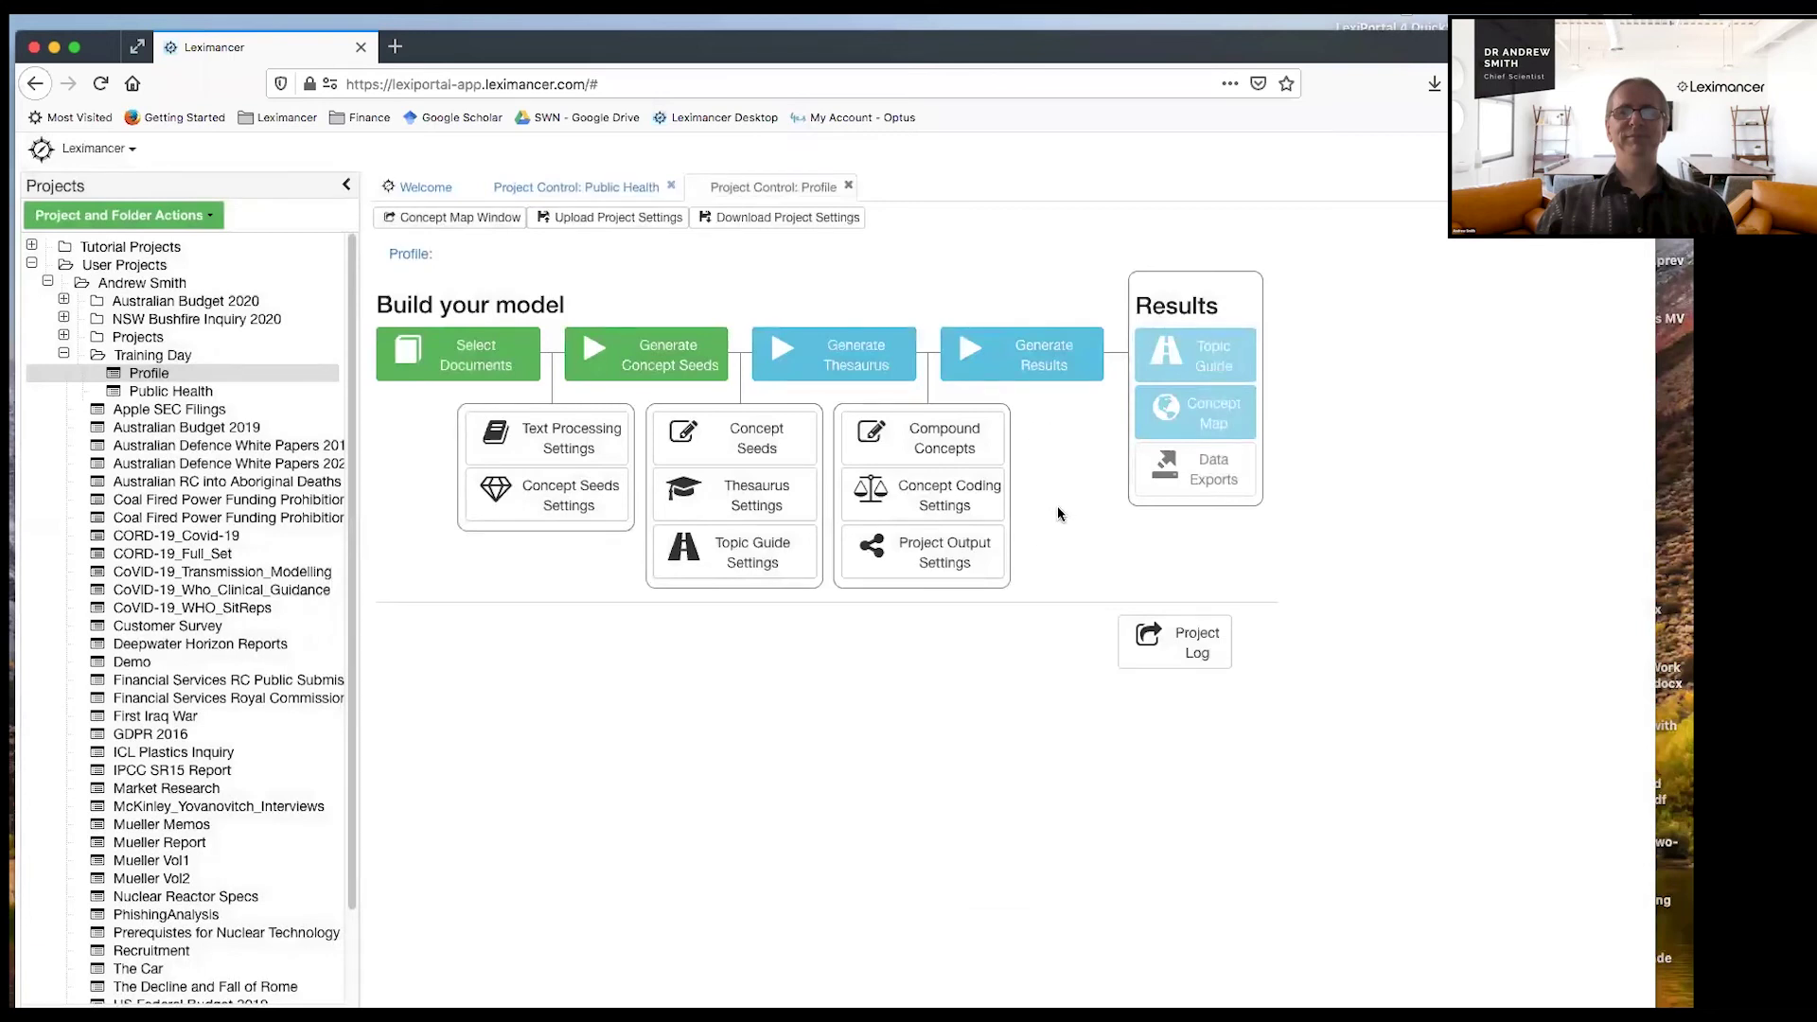
Step: Generate the Profile model's results, leave Concept Coding Settings unchanged, and open its concept map
click(1033, 365)
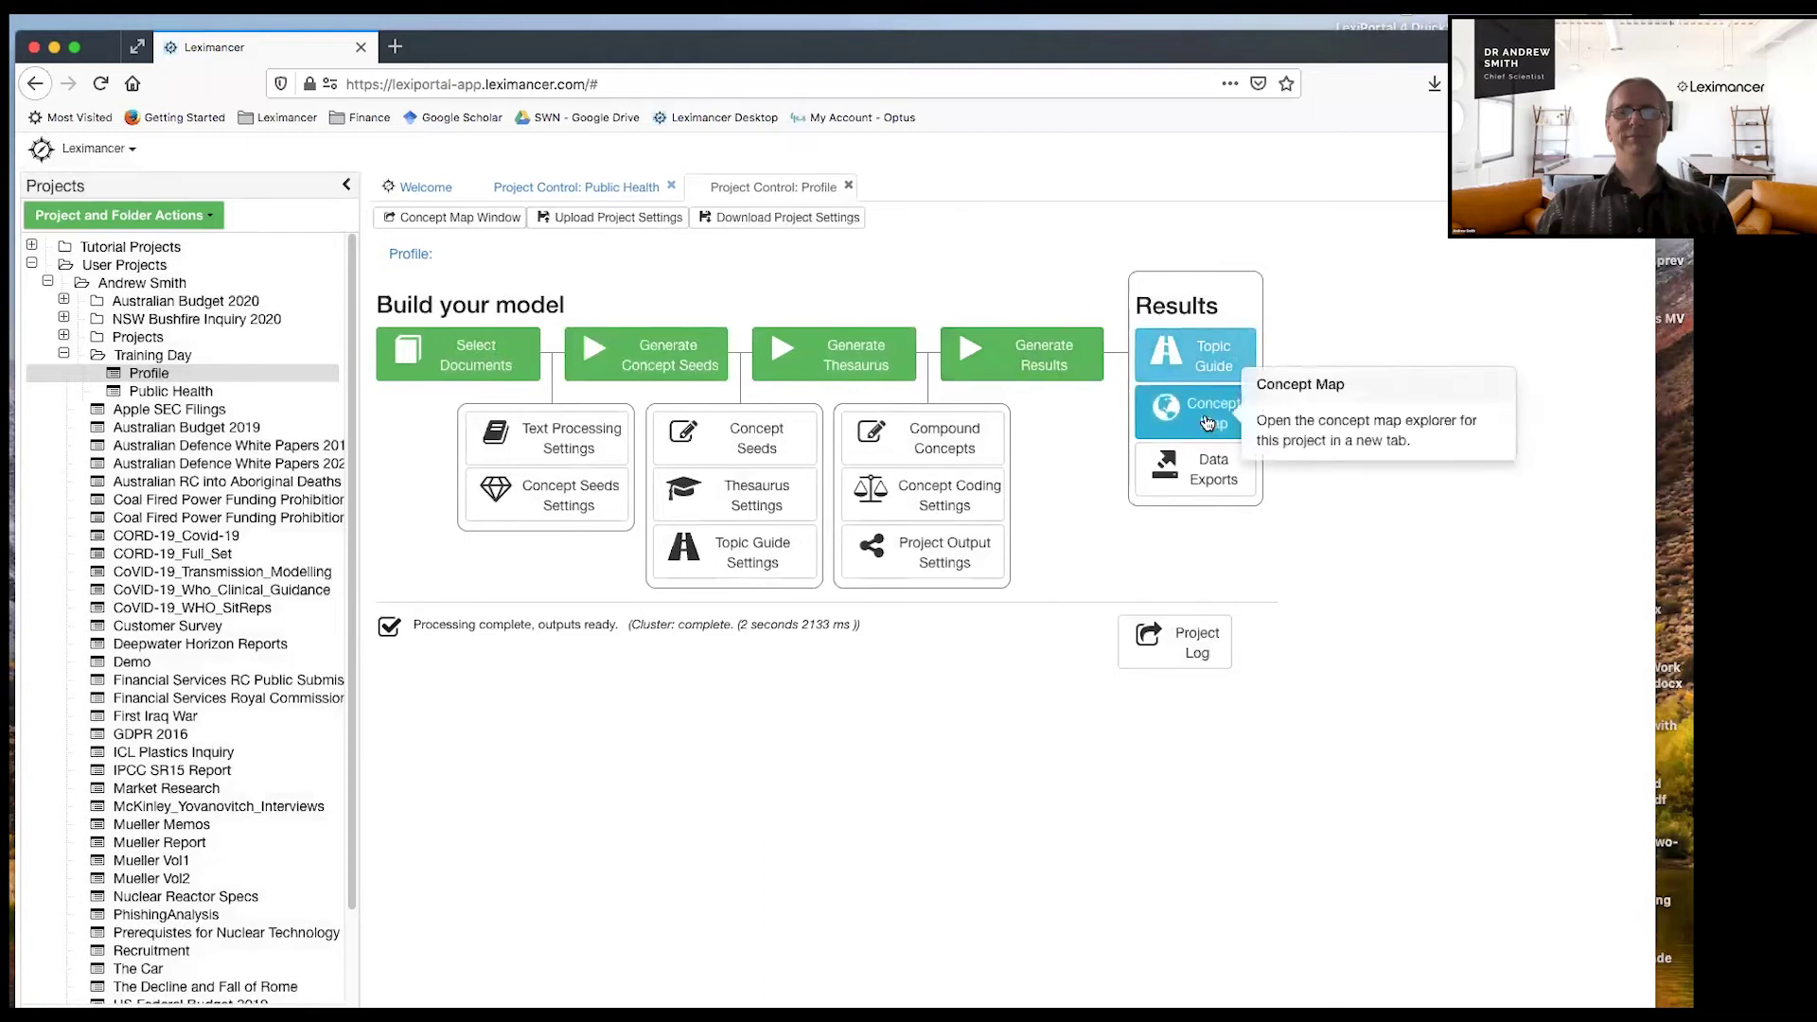
click(985, 495)
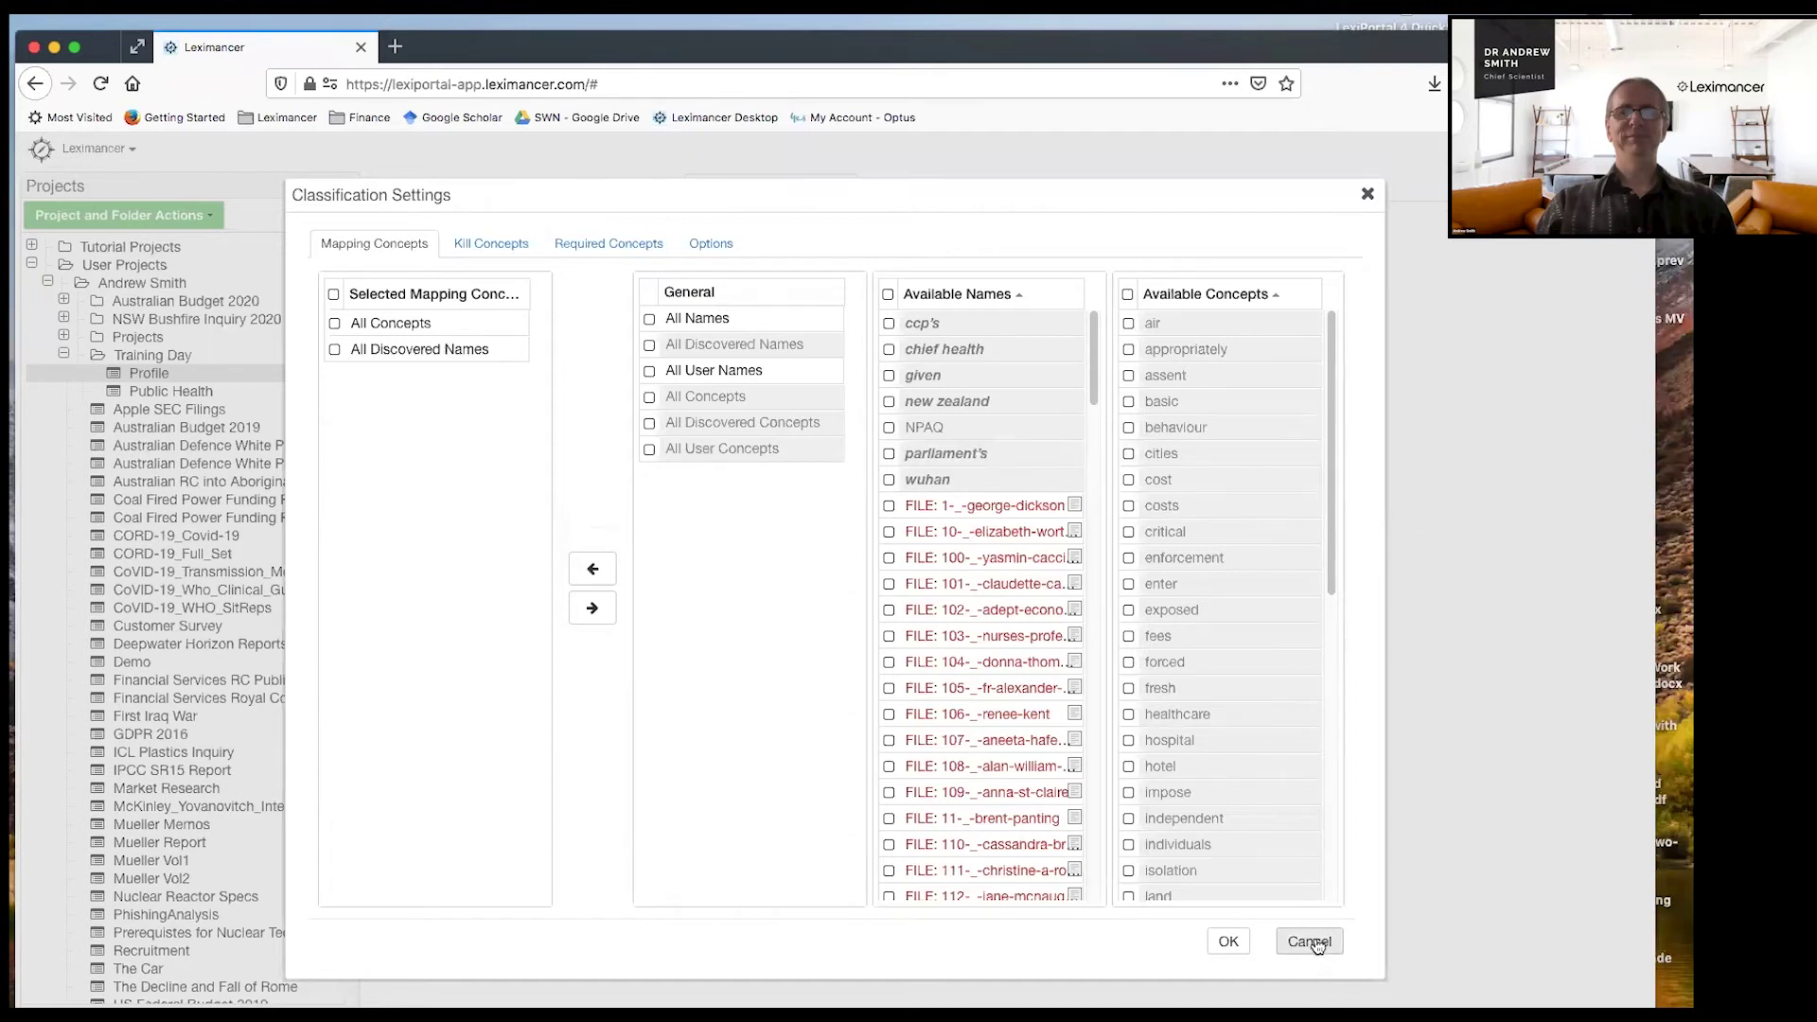
click(1313, 940)
click(1200, 428)
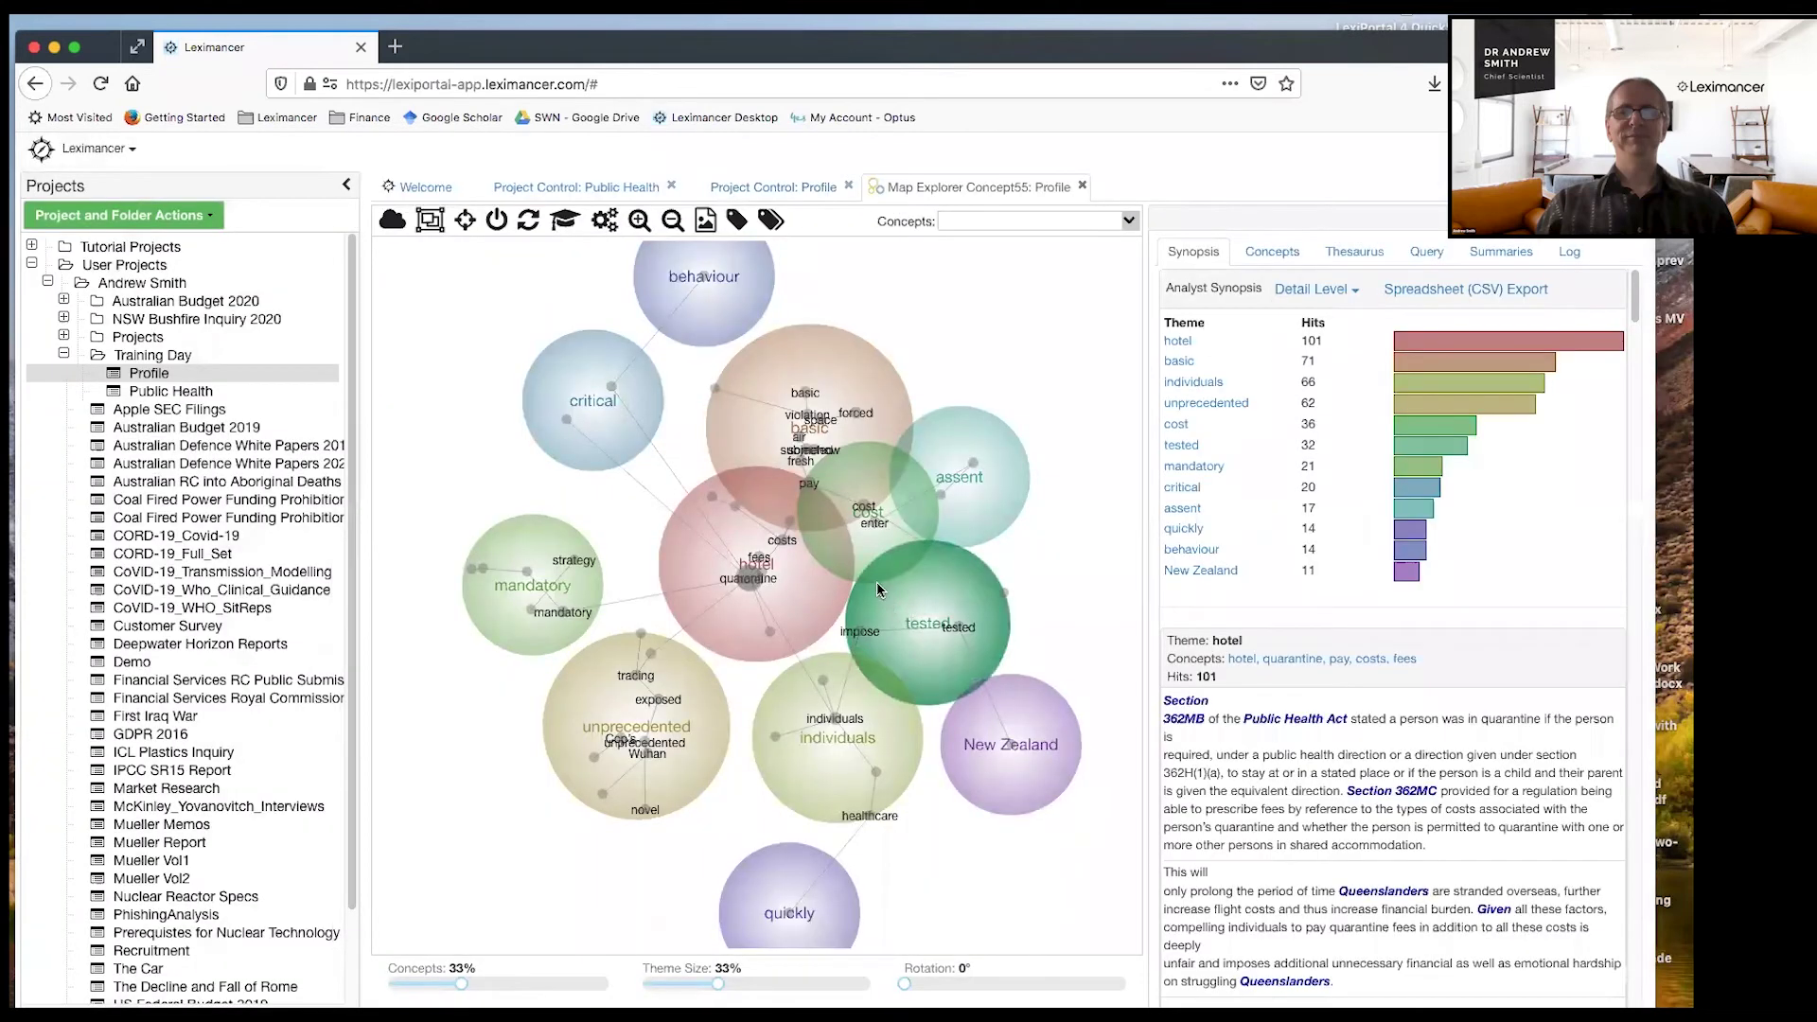
Step: Open the Public Health project's concept map for comparison, then close that map tab
click(631, 194)
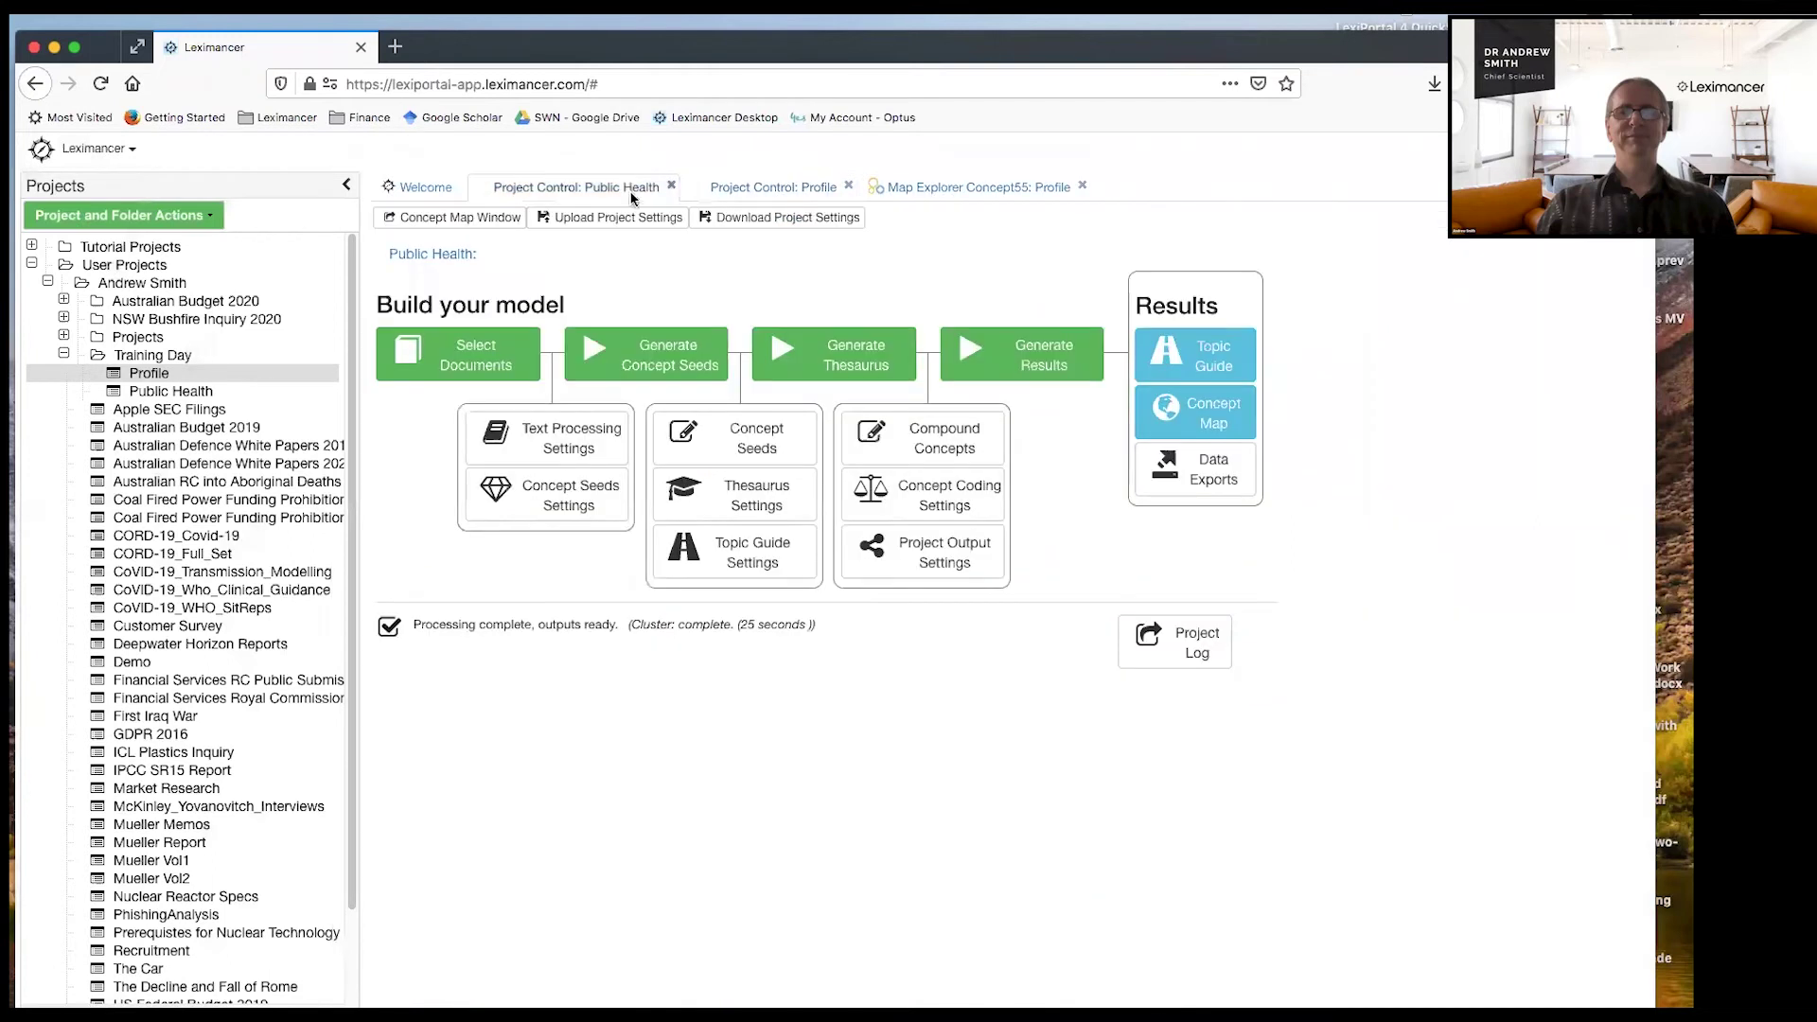
click(1174, 421)
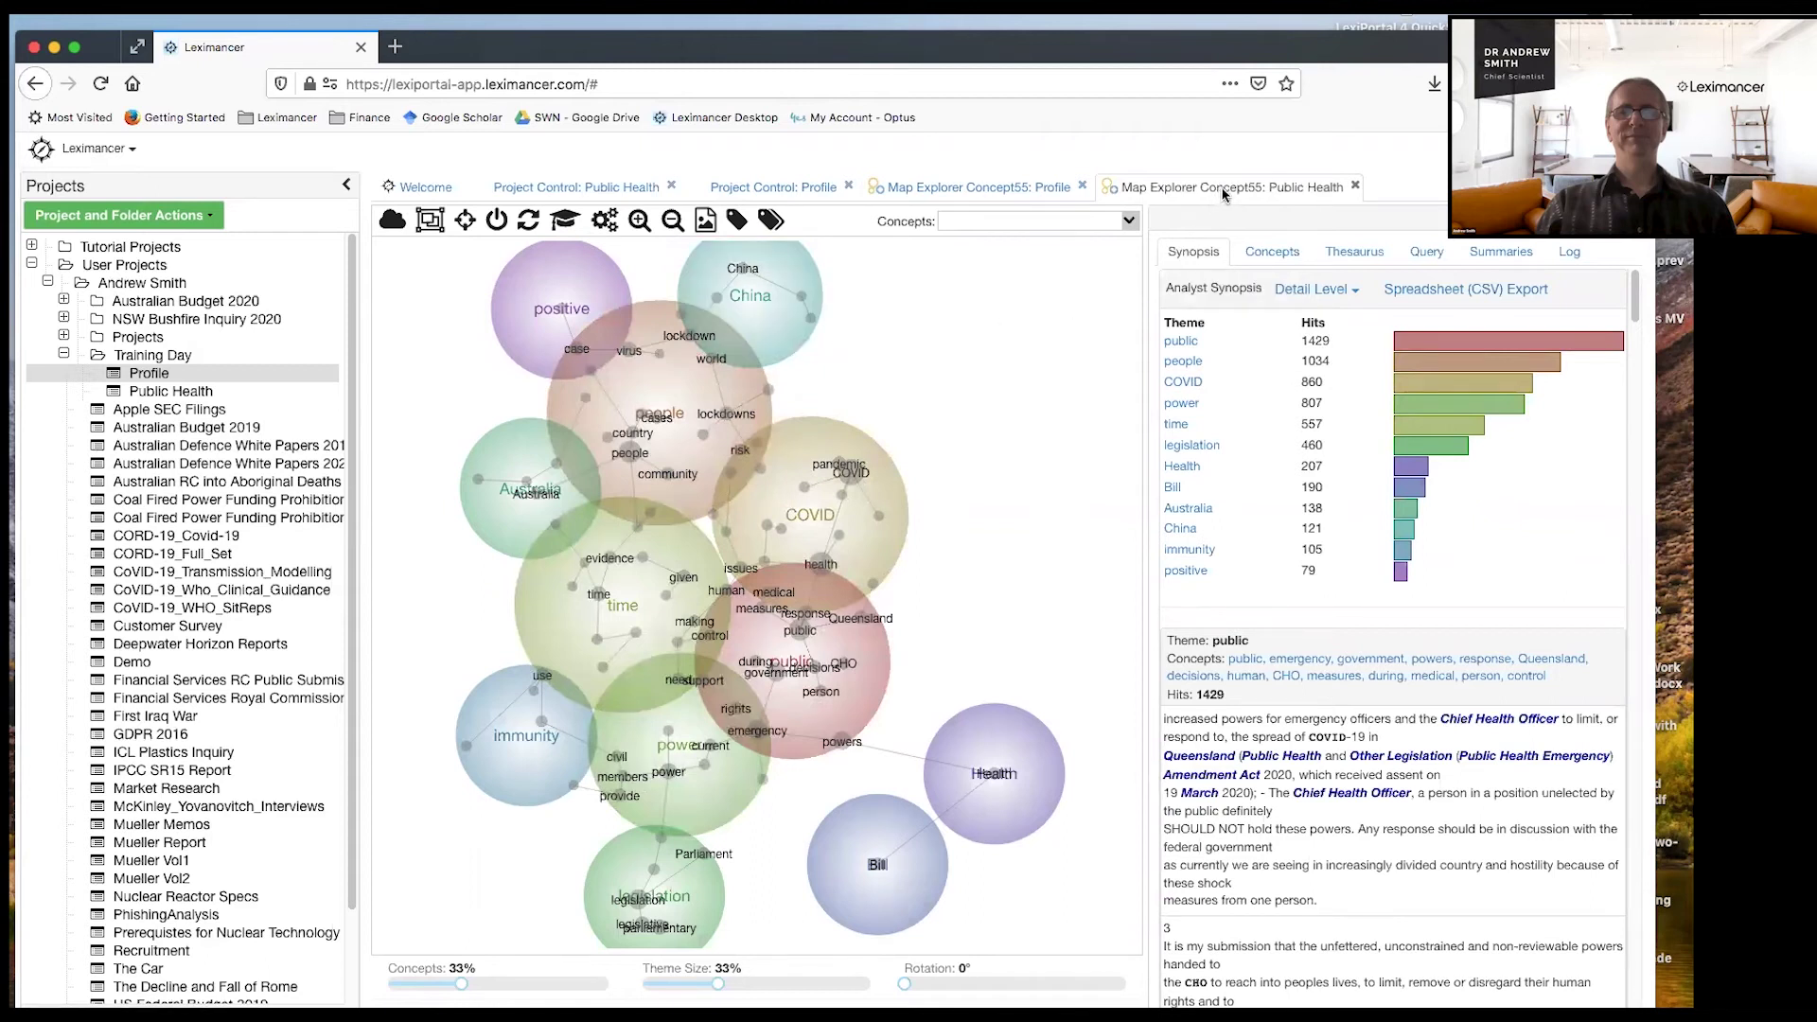
click(1354, 187)
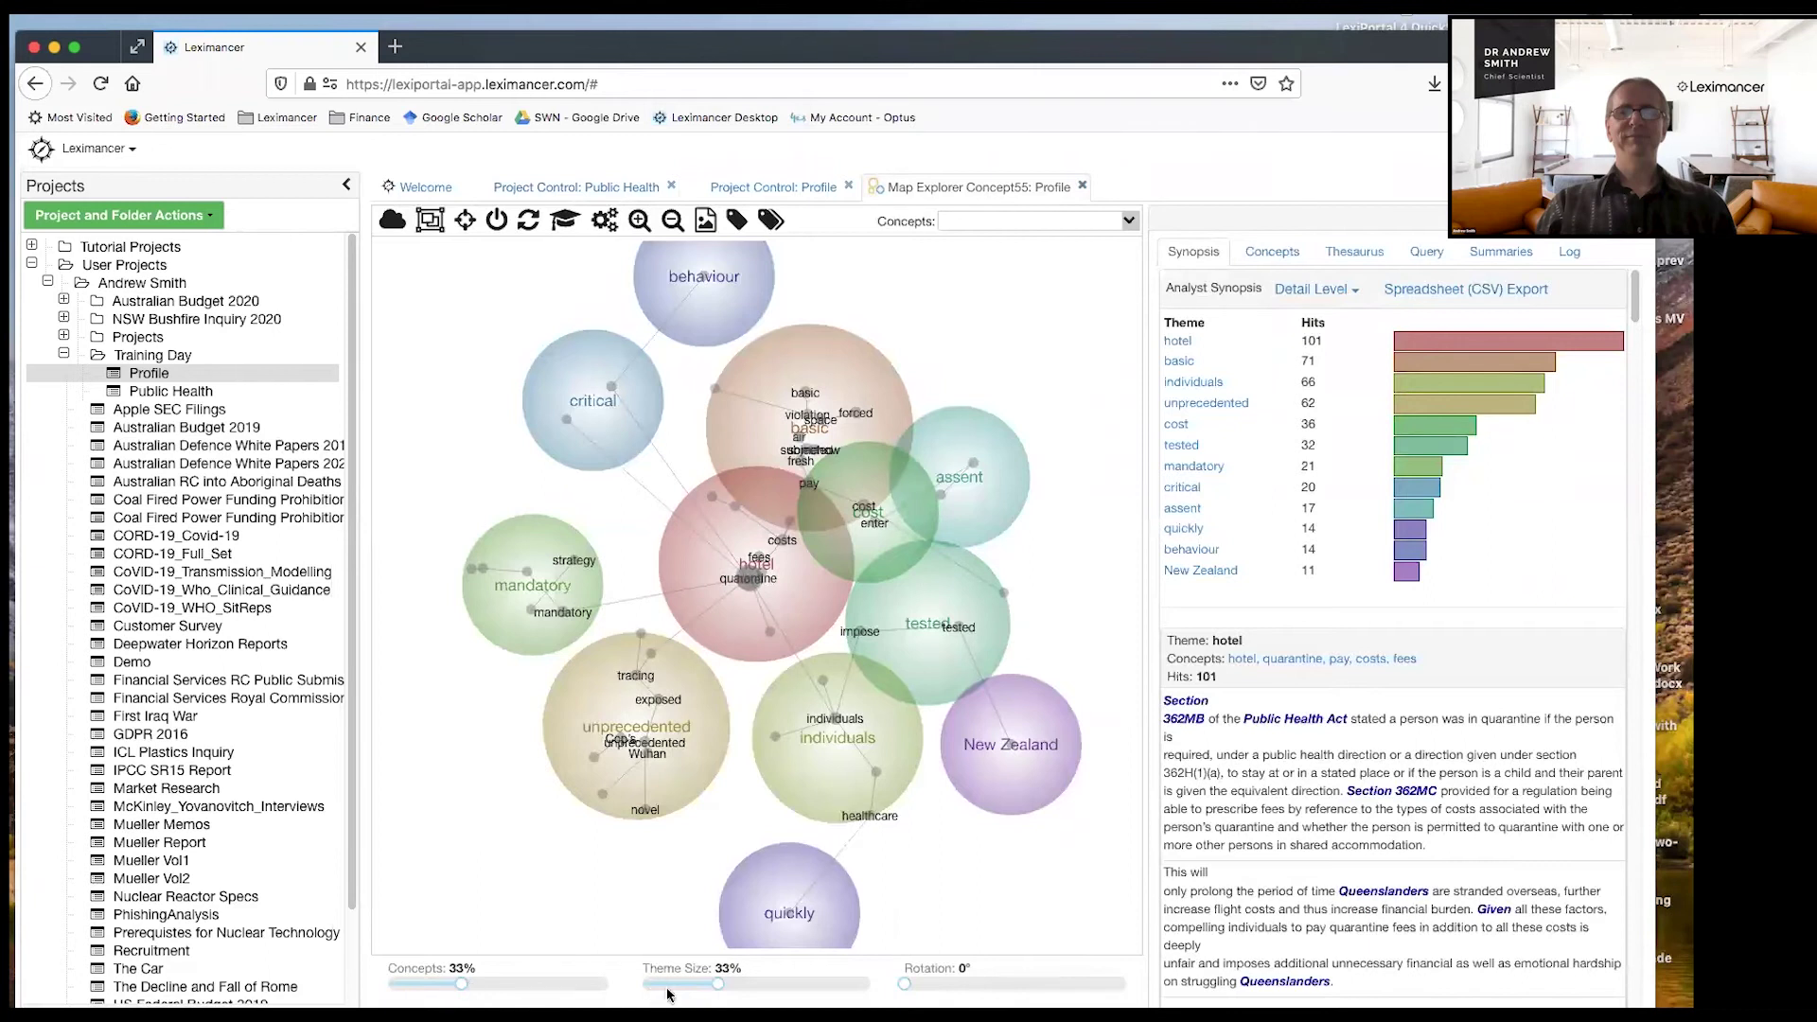
Step: Set theme size to 0% and raise the Concepts slider from 44% to 100%
drag(719, 984, 642, 983)
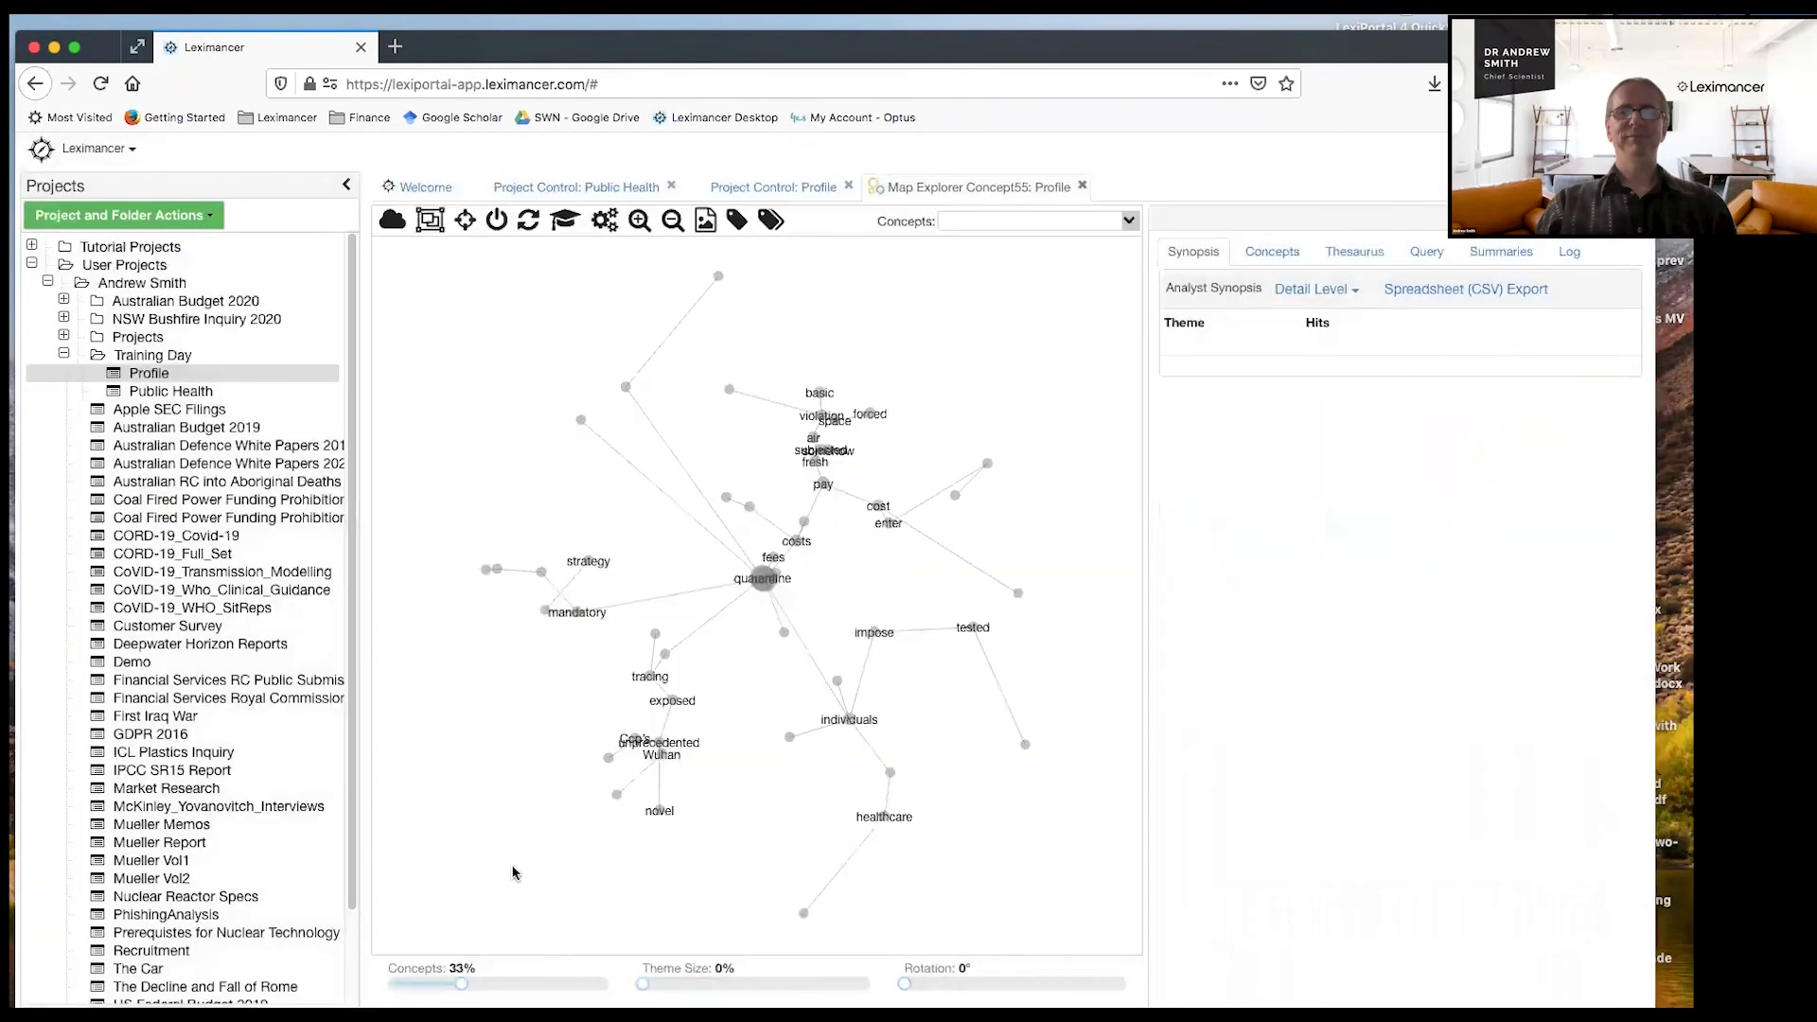
mouse_move(460, 984)
mouse_down()
mouse_move(382, 984)
mouse_move(476, 970)
mouse_up()
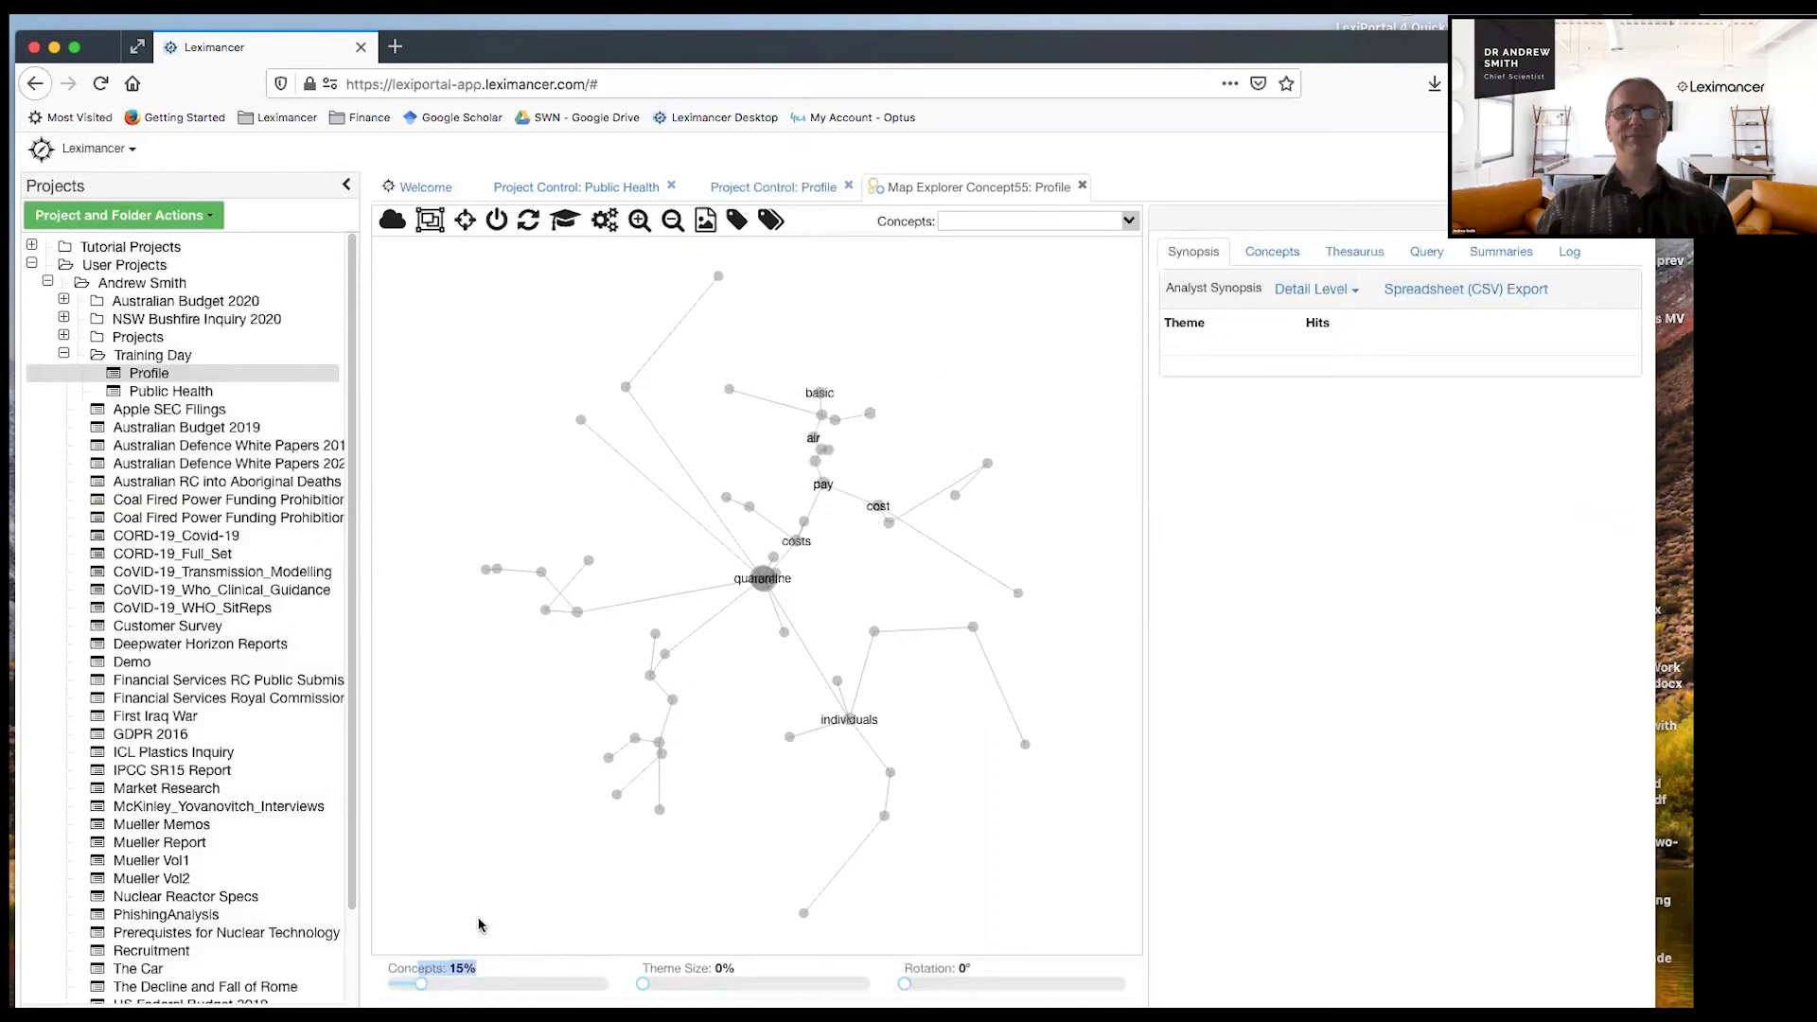
drag(422, 985, 482, 984)
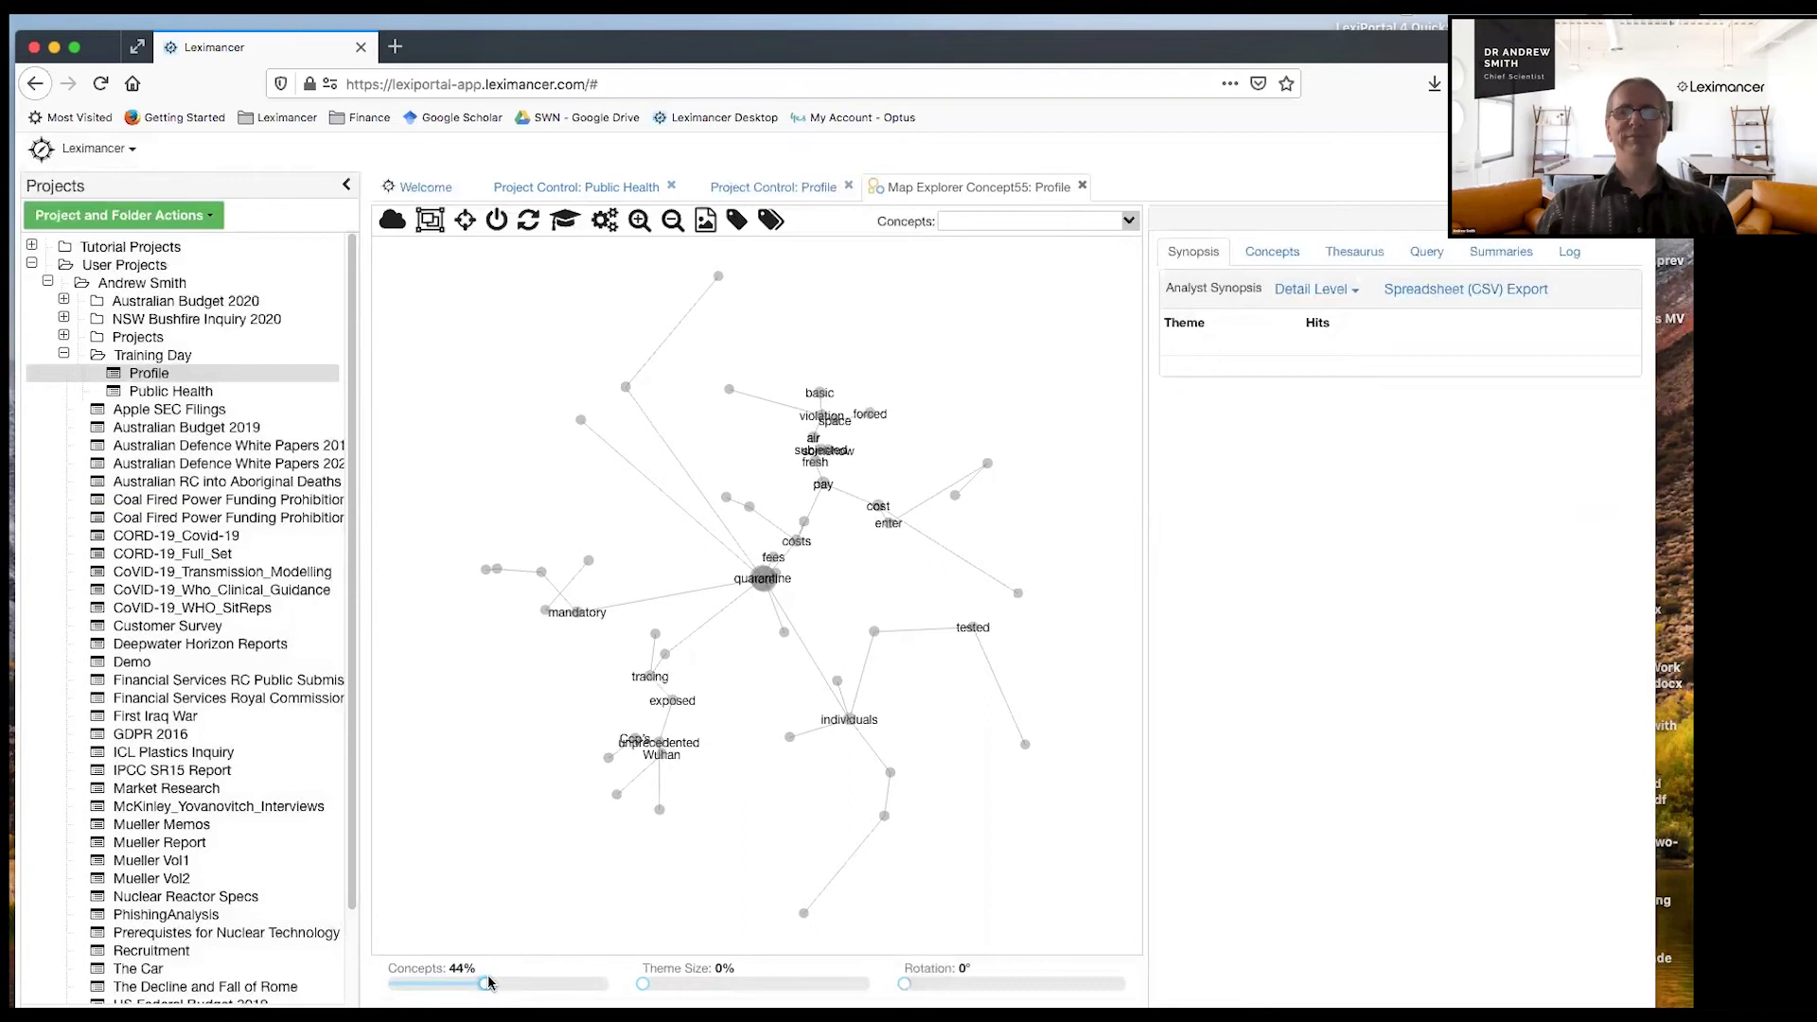
mouse_move(488, 982)
mouse_down()
mouse_move(590, 976)
mouse_move(445, 975)
mouse_move(640, 971)
mouse_up()
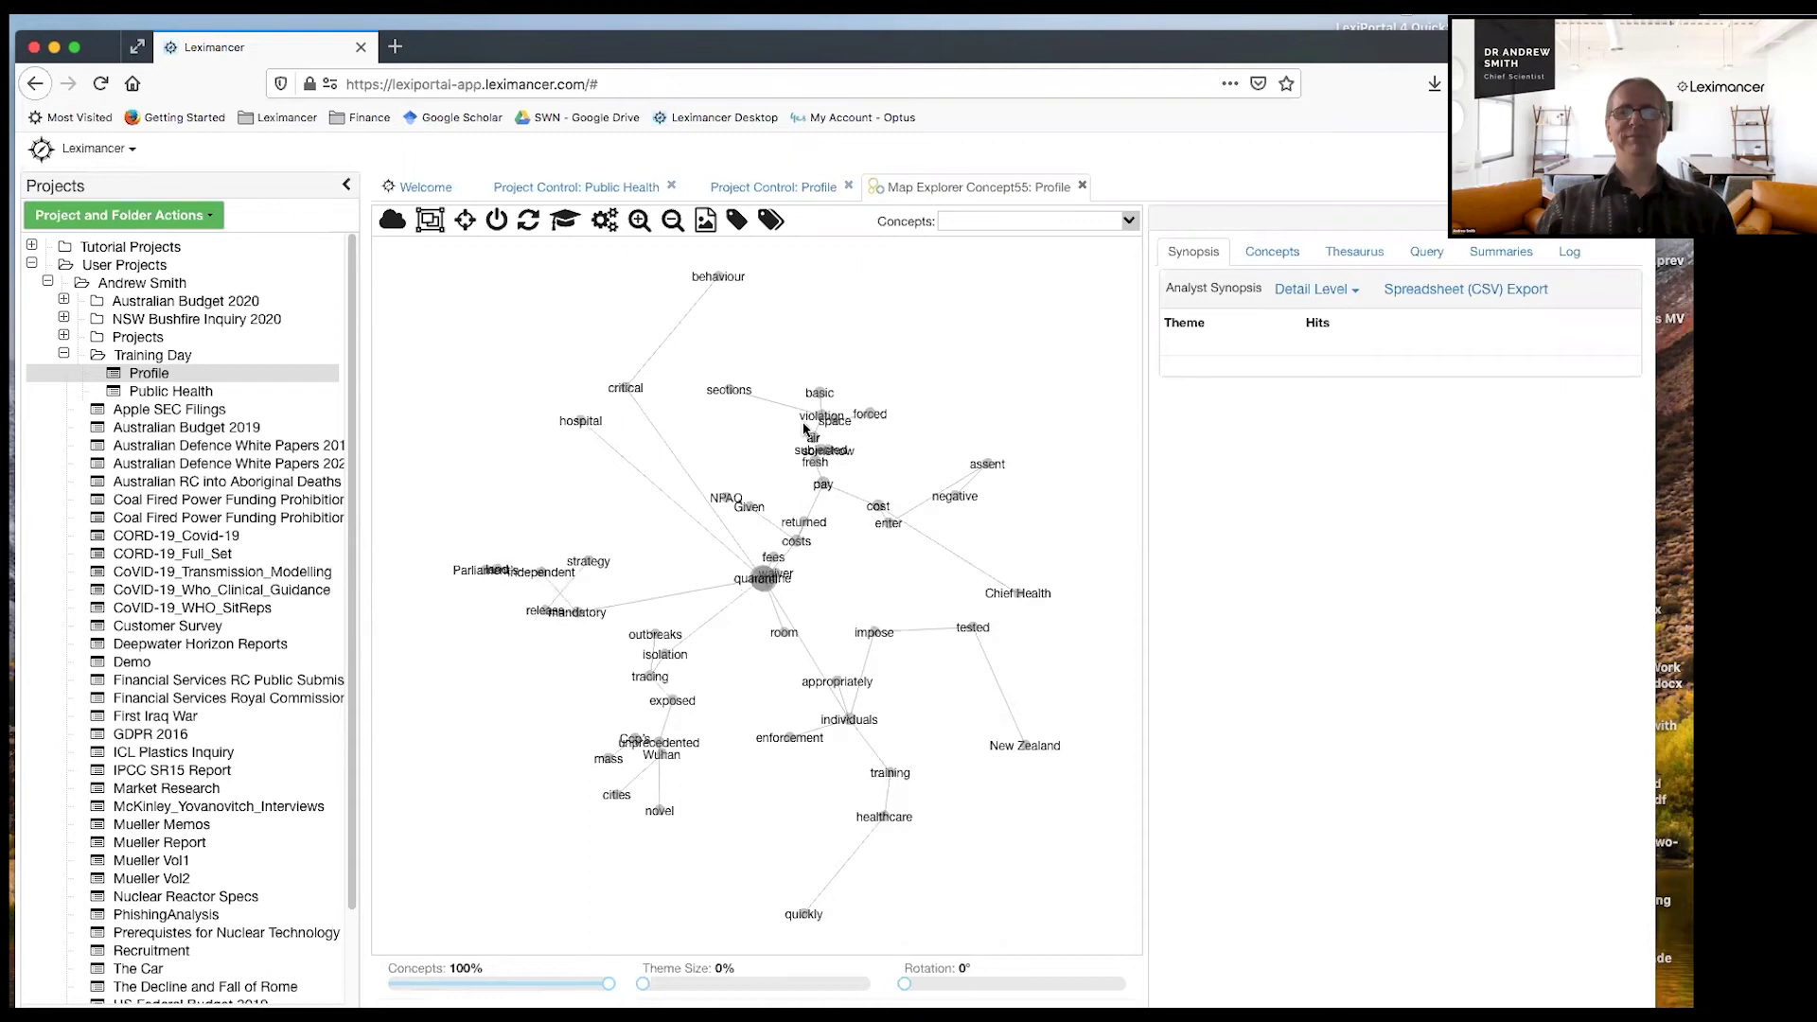
Step: Show a widened Thesaurus panel with Projects hidden, viewing the quarantine and hotel term lists
click(1351, 255)
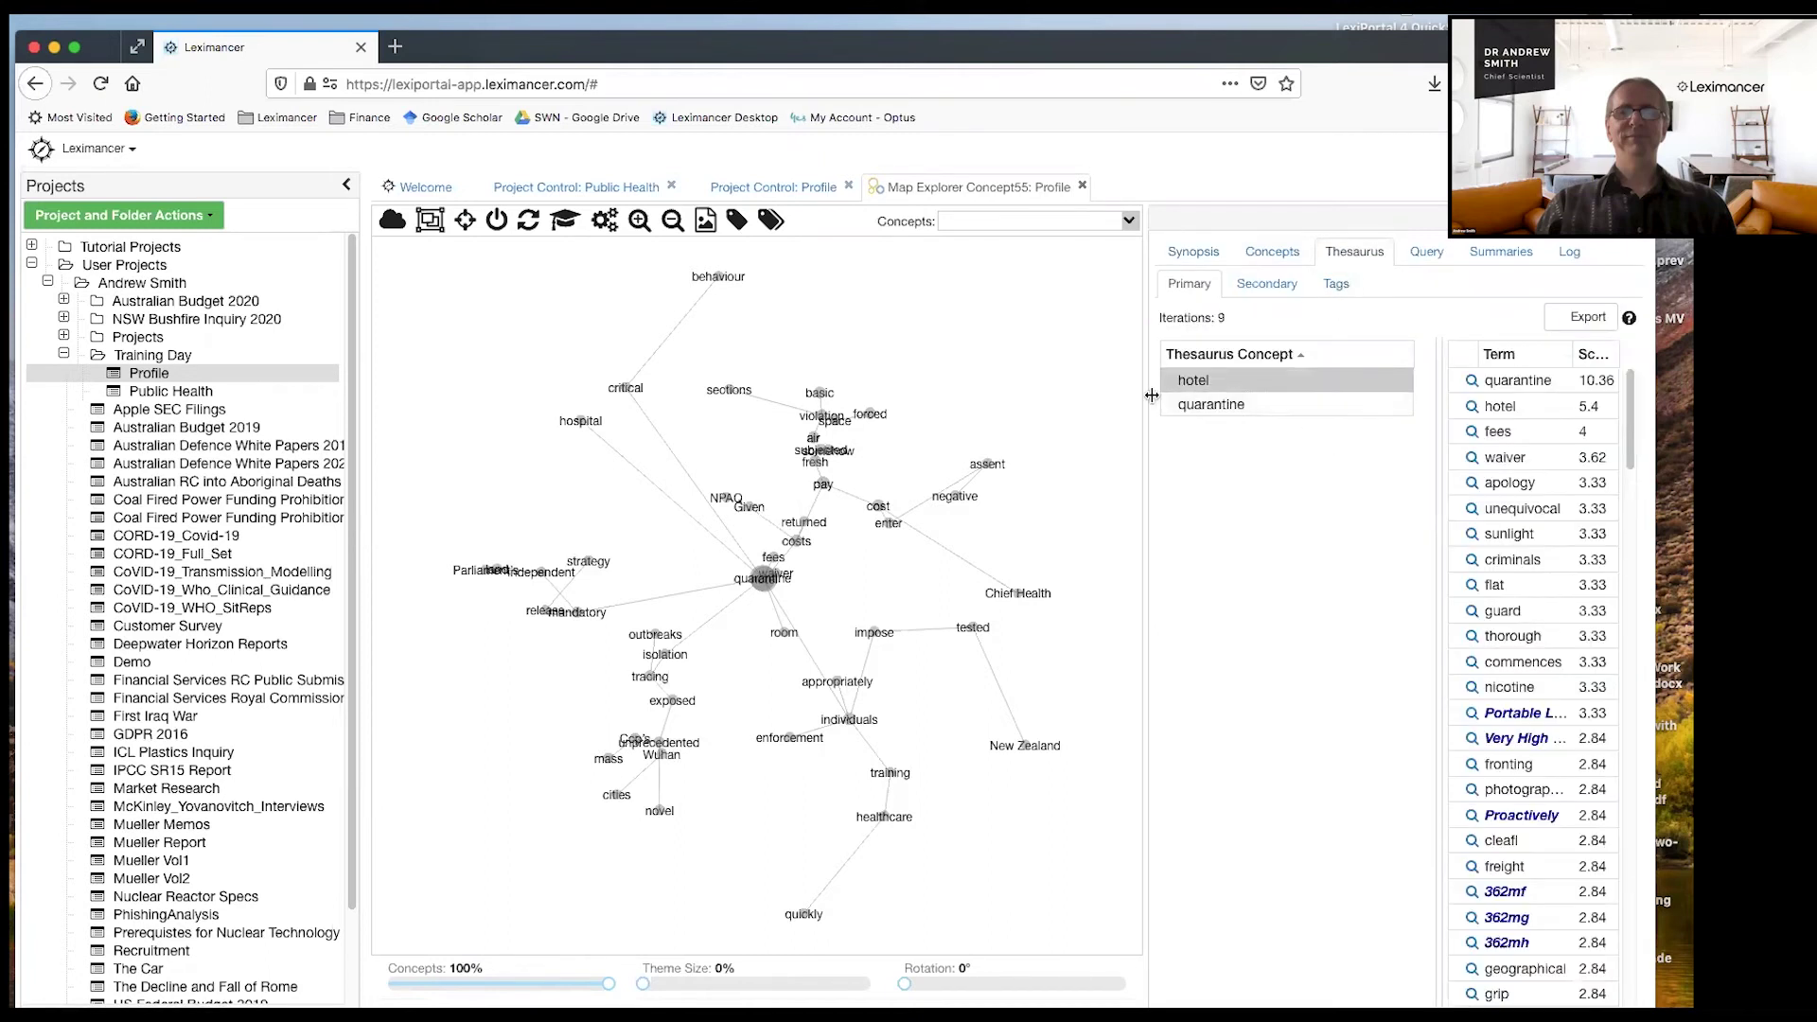
drag(1148, 397, 1105, 400)
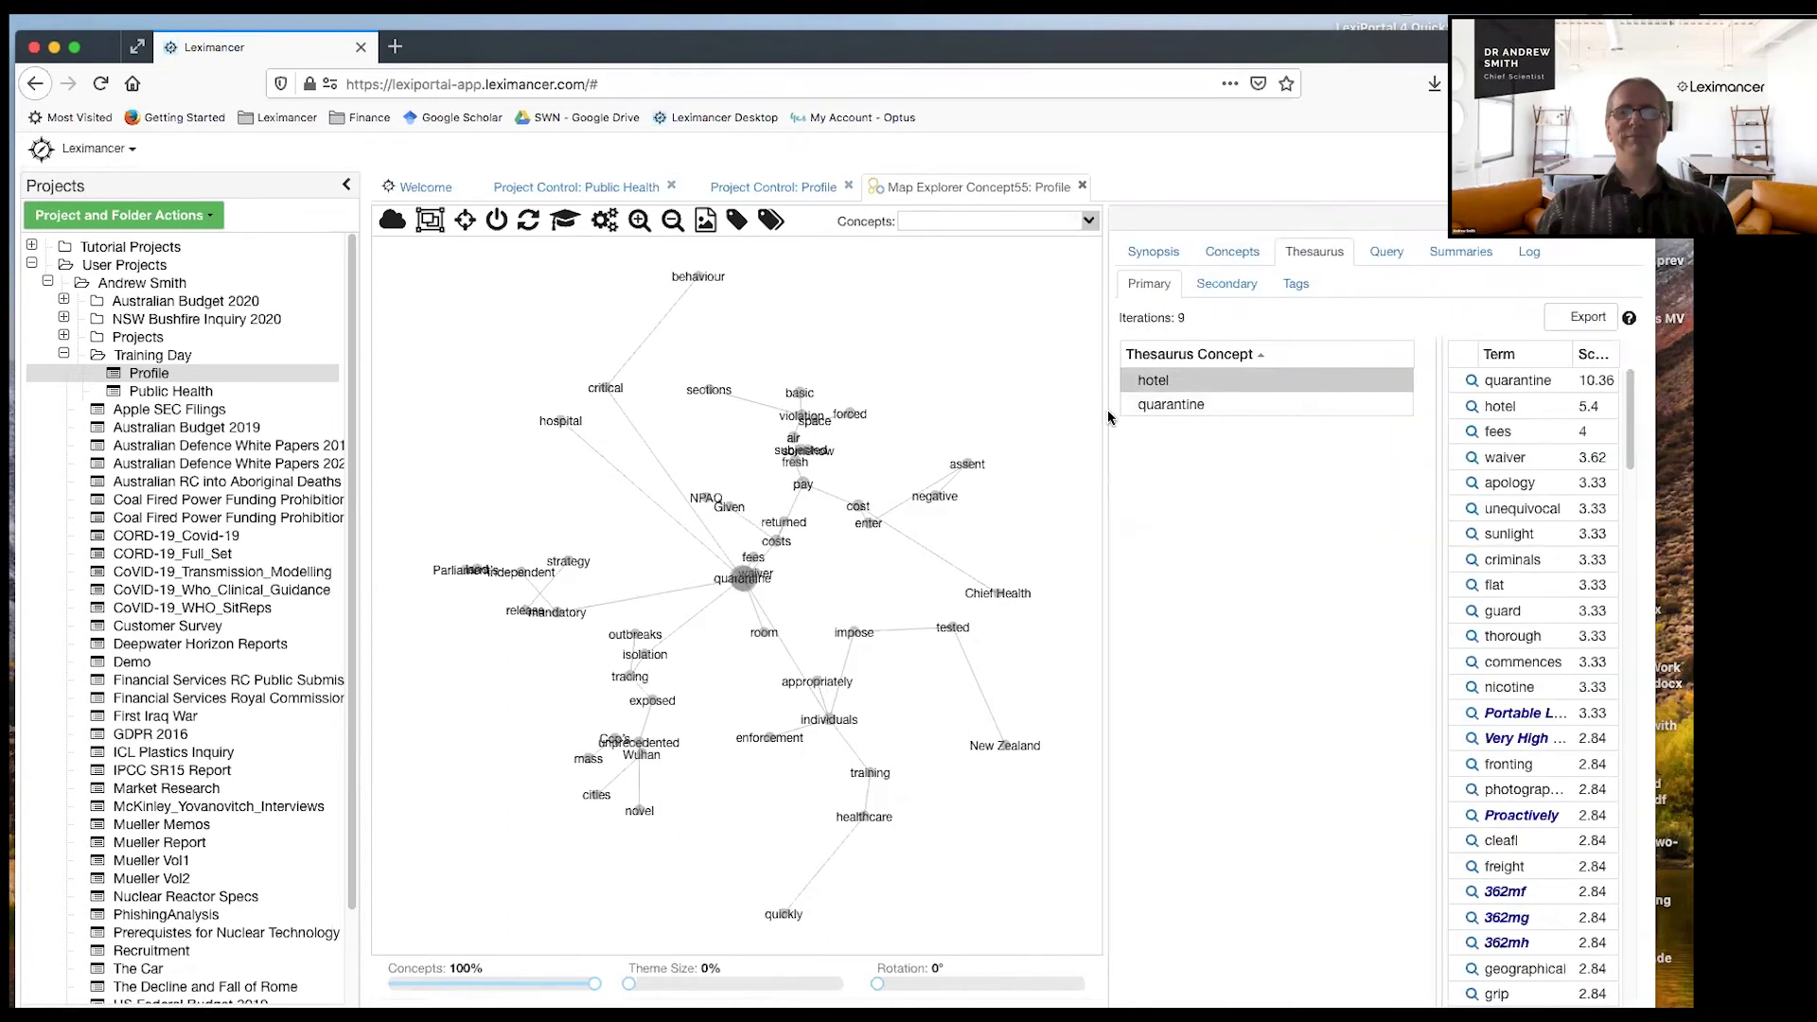
click(345, 184)
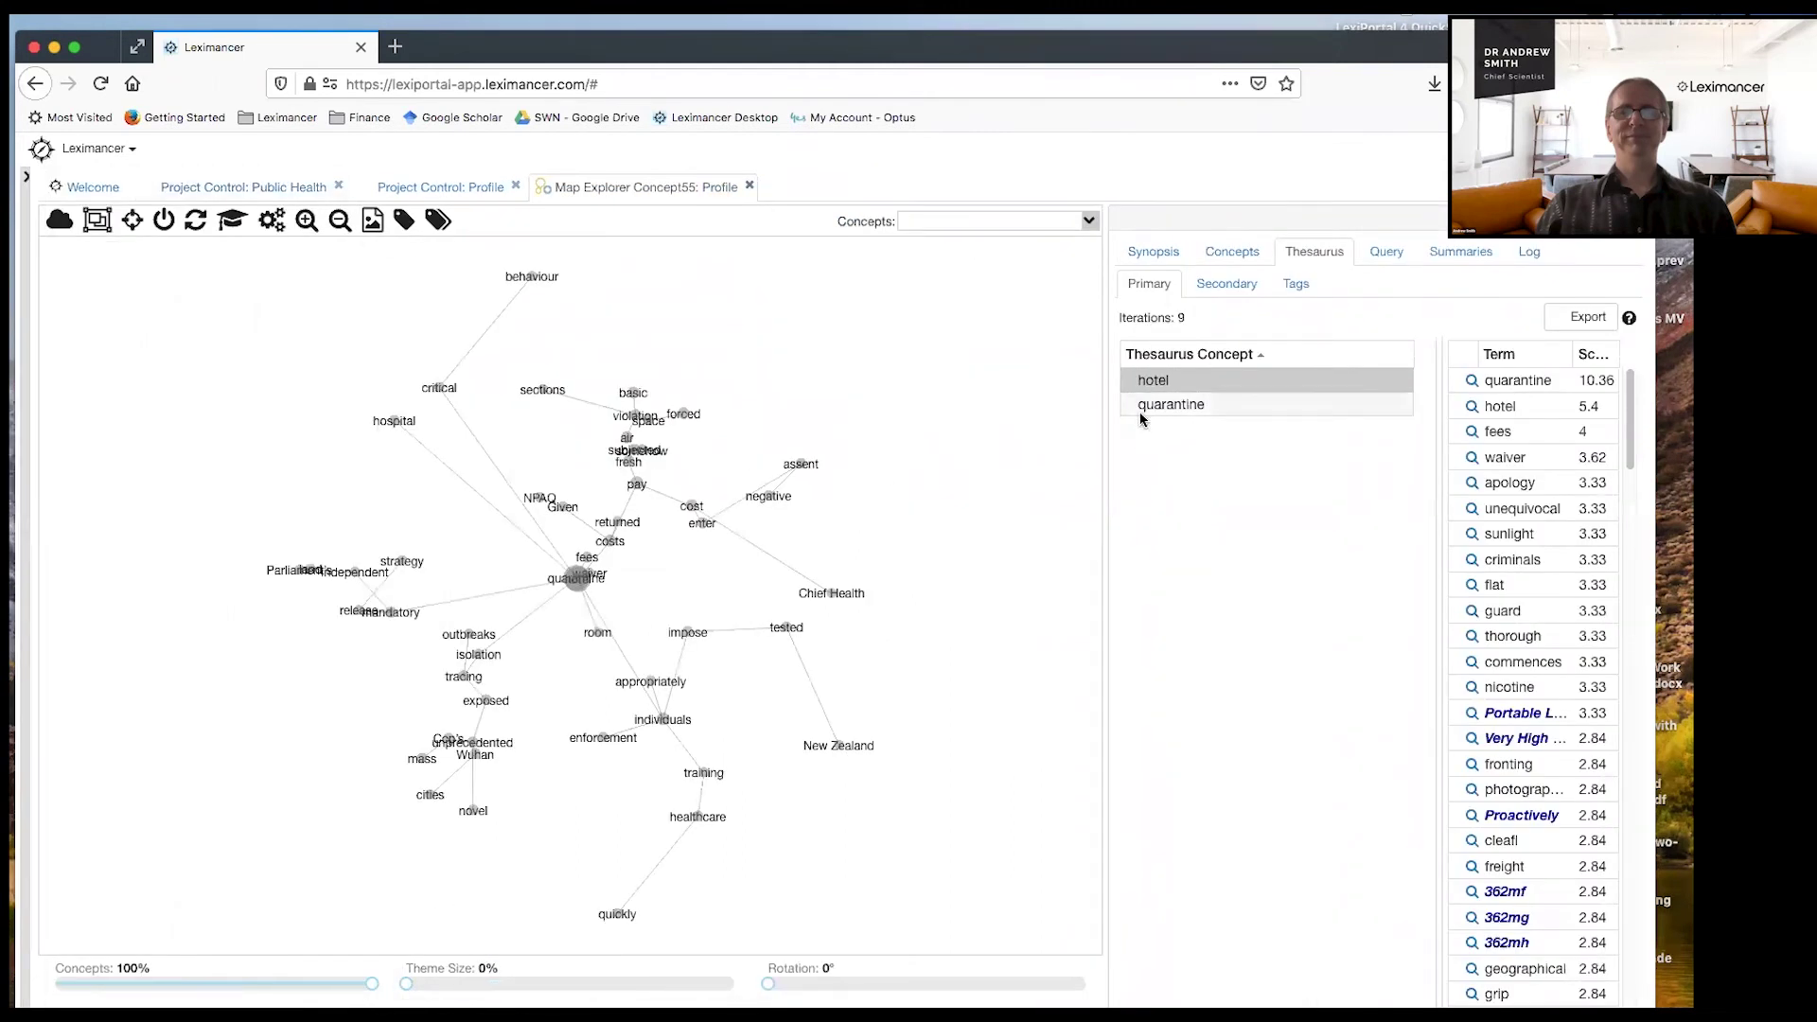
drag(1102, 423, 1016, 430)
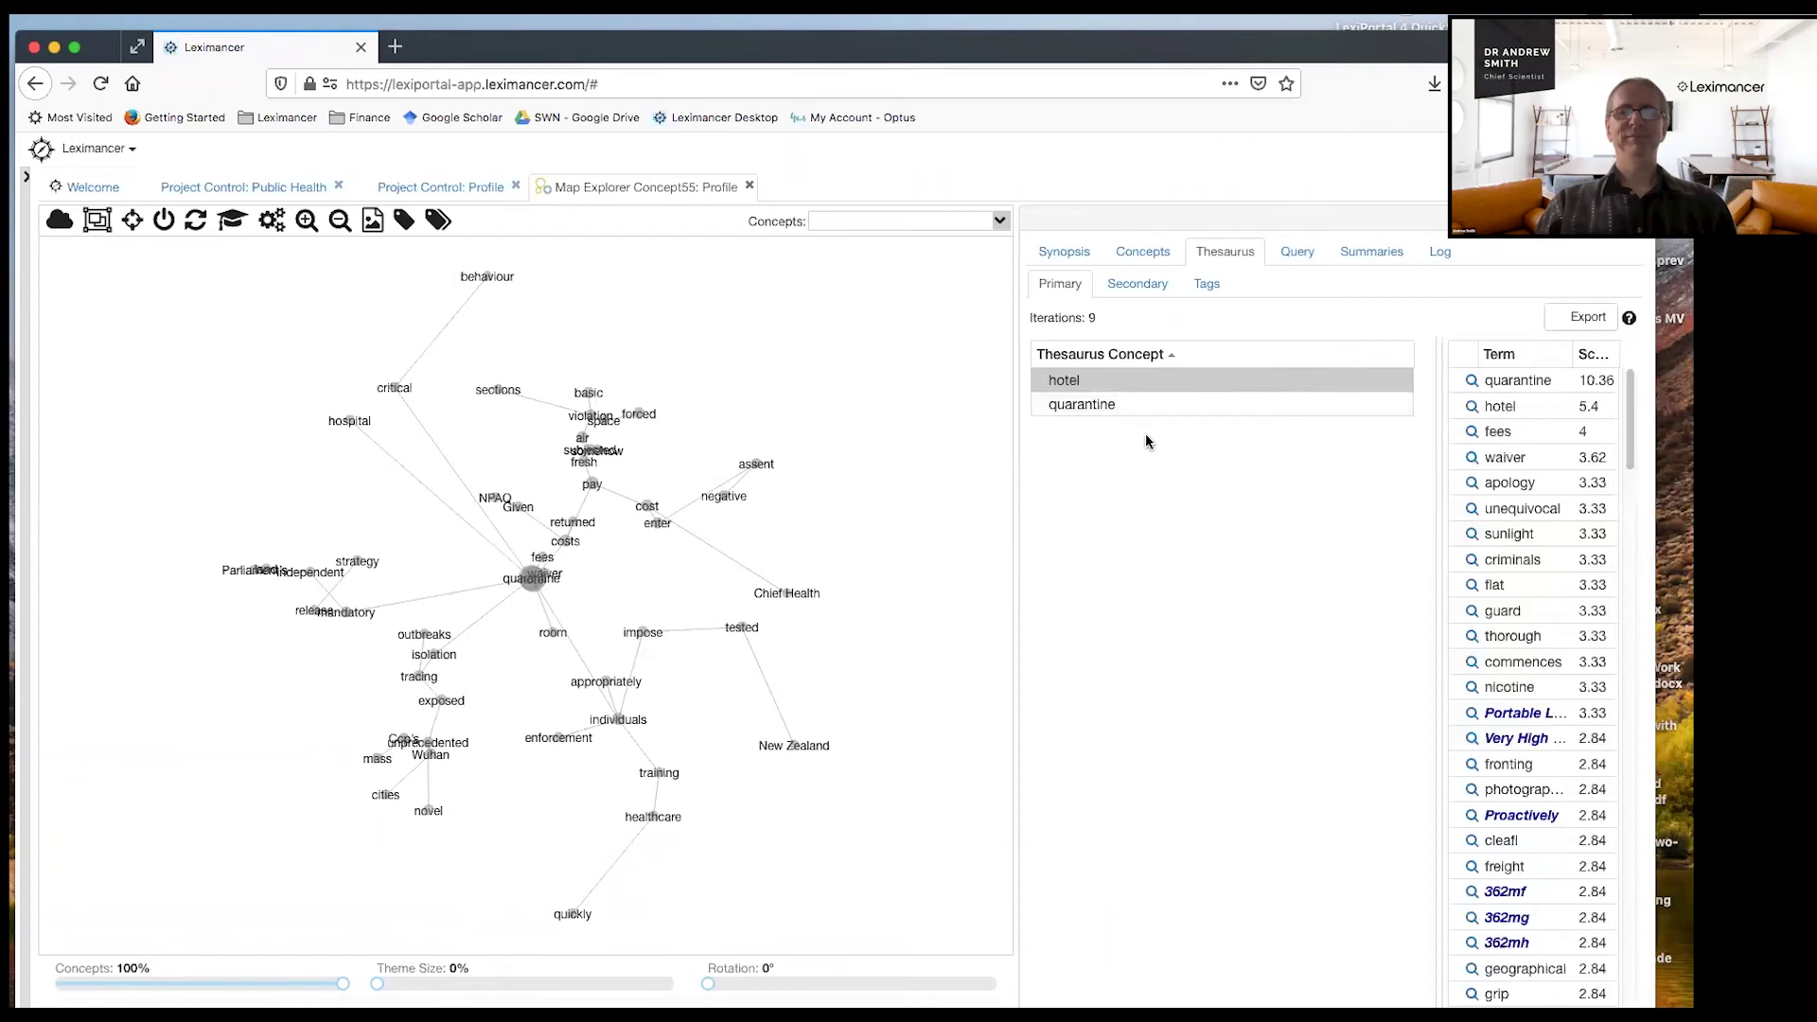
click(1092, 405)
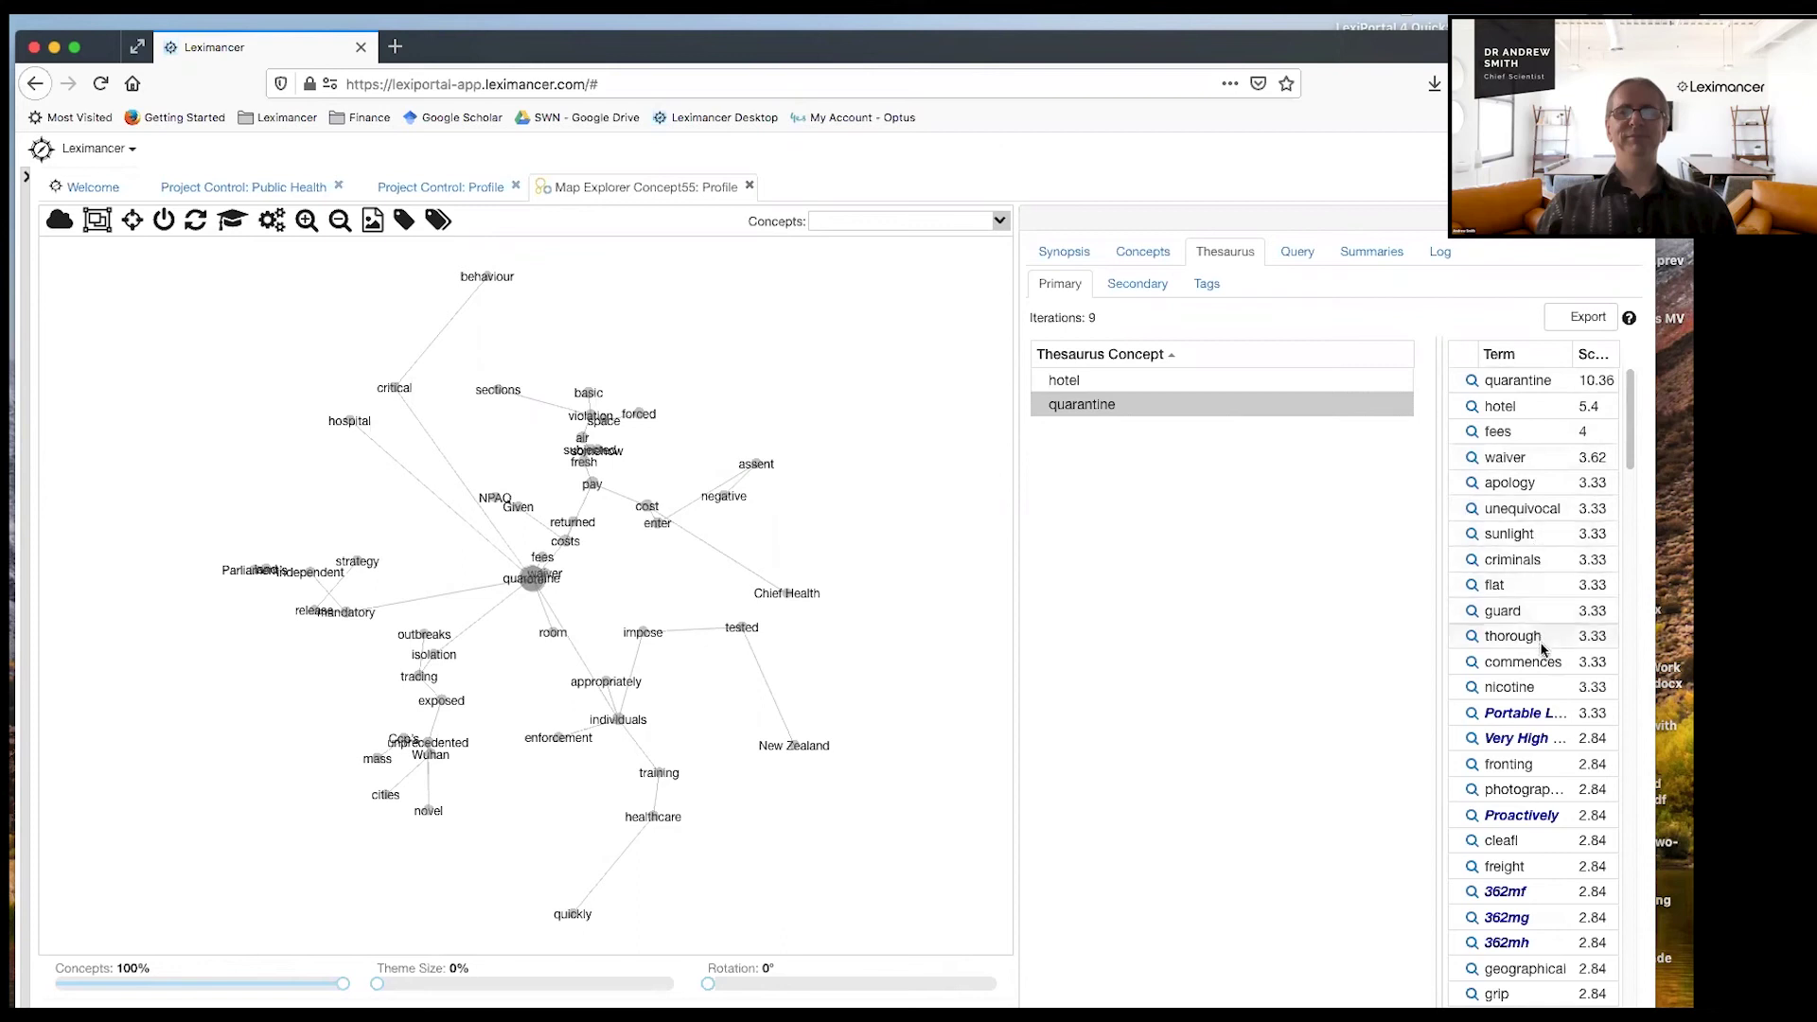
click(1070, 384)
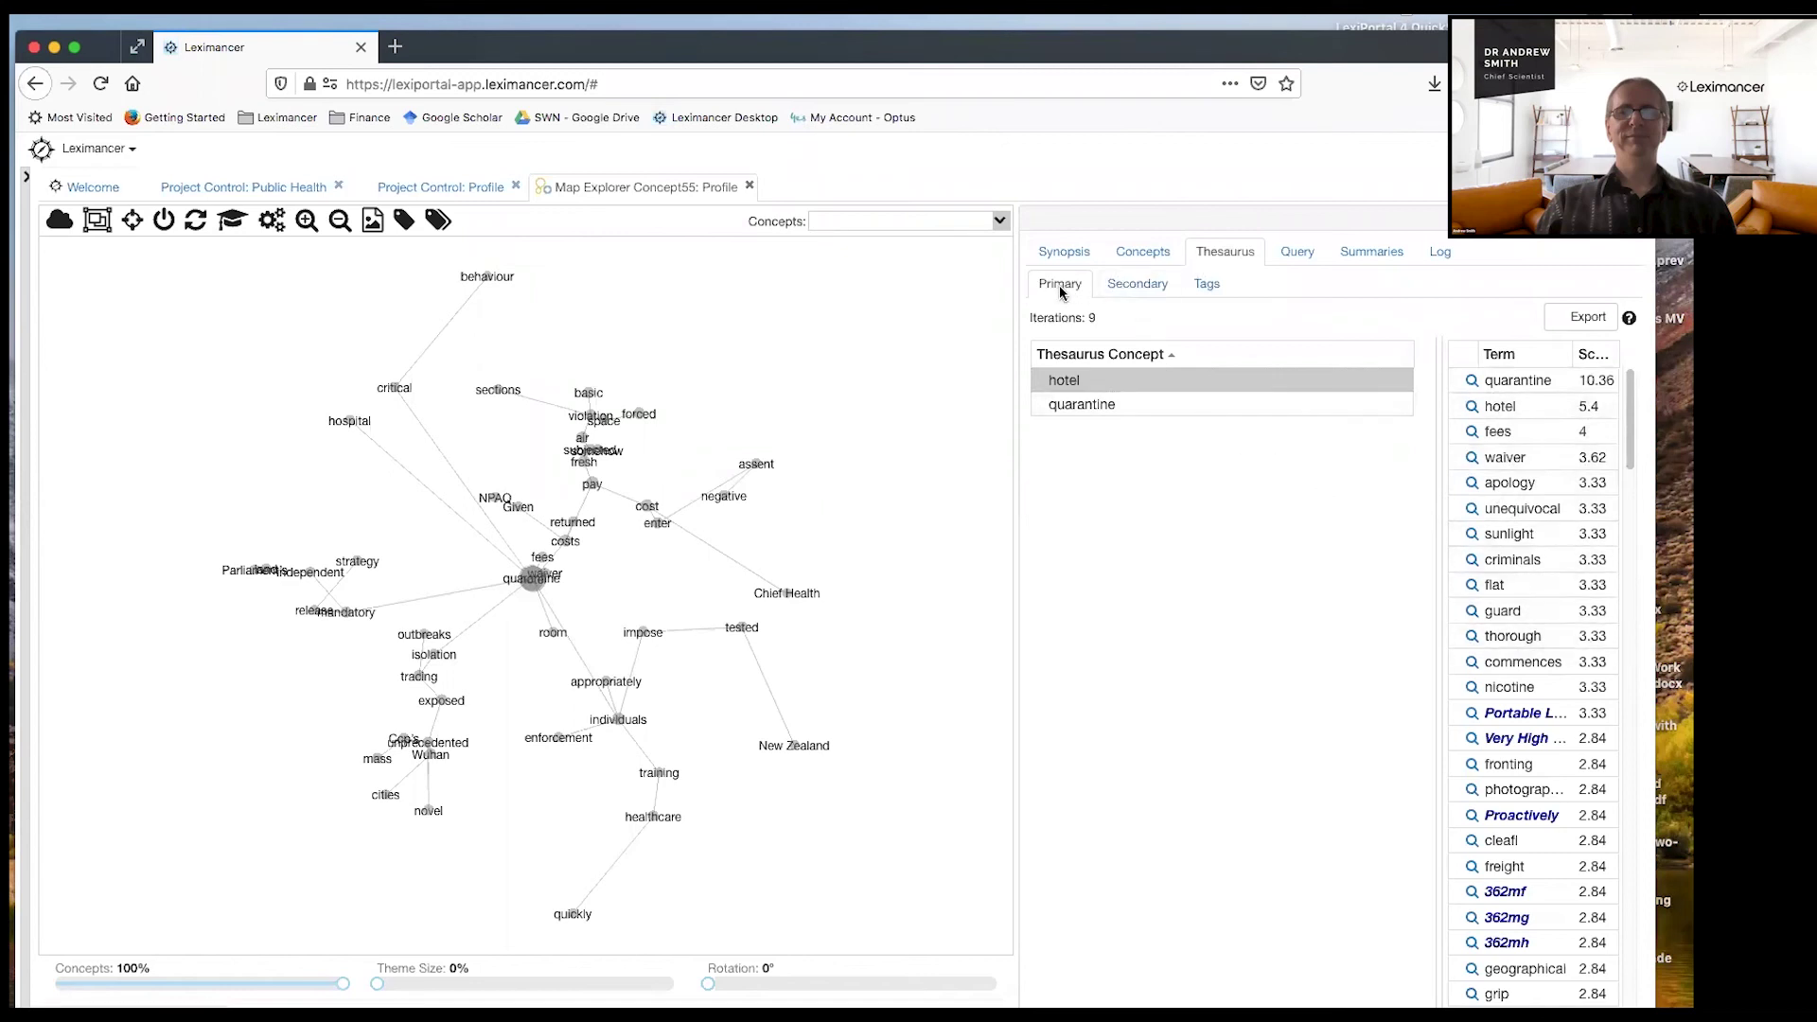
Step: Switch to the Secondary thesaurus and scroll through its concepts from air to tracing
click(1134, 284)
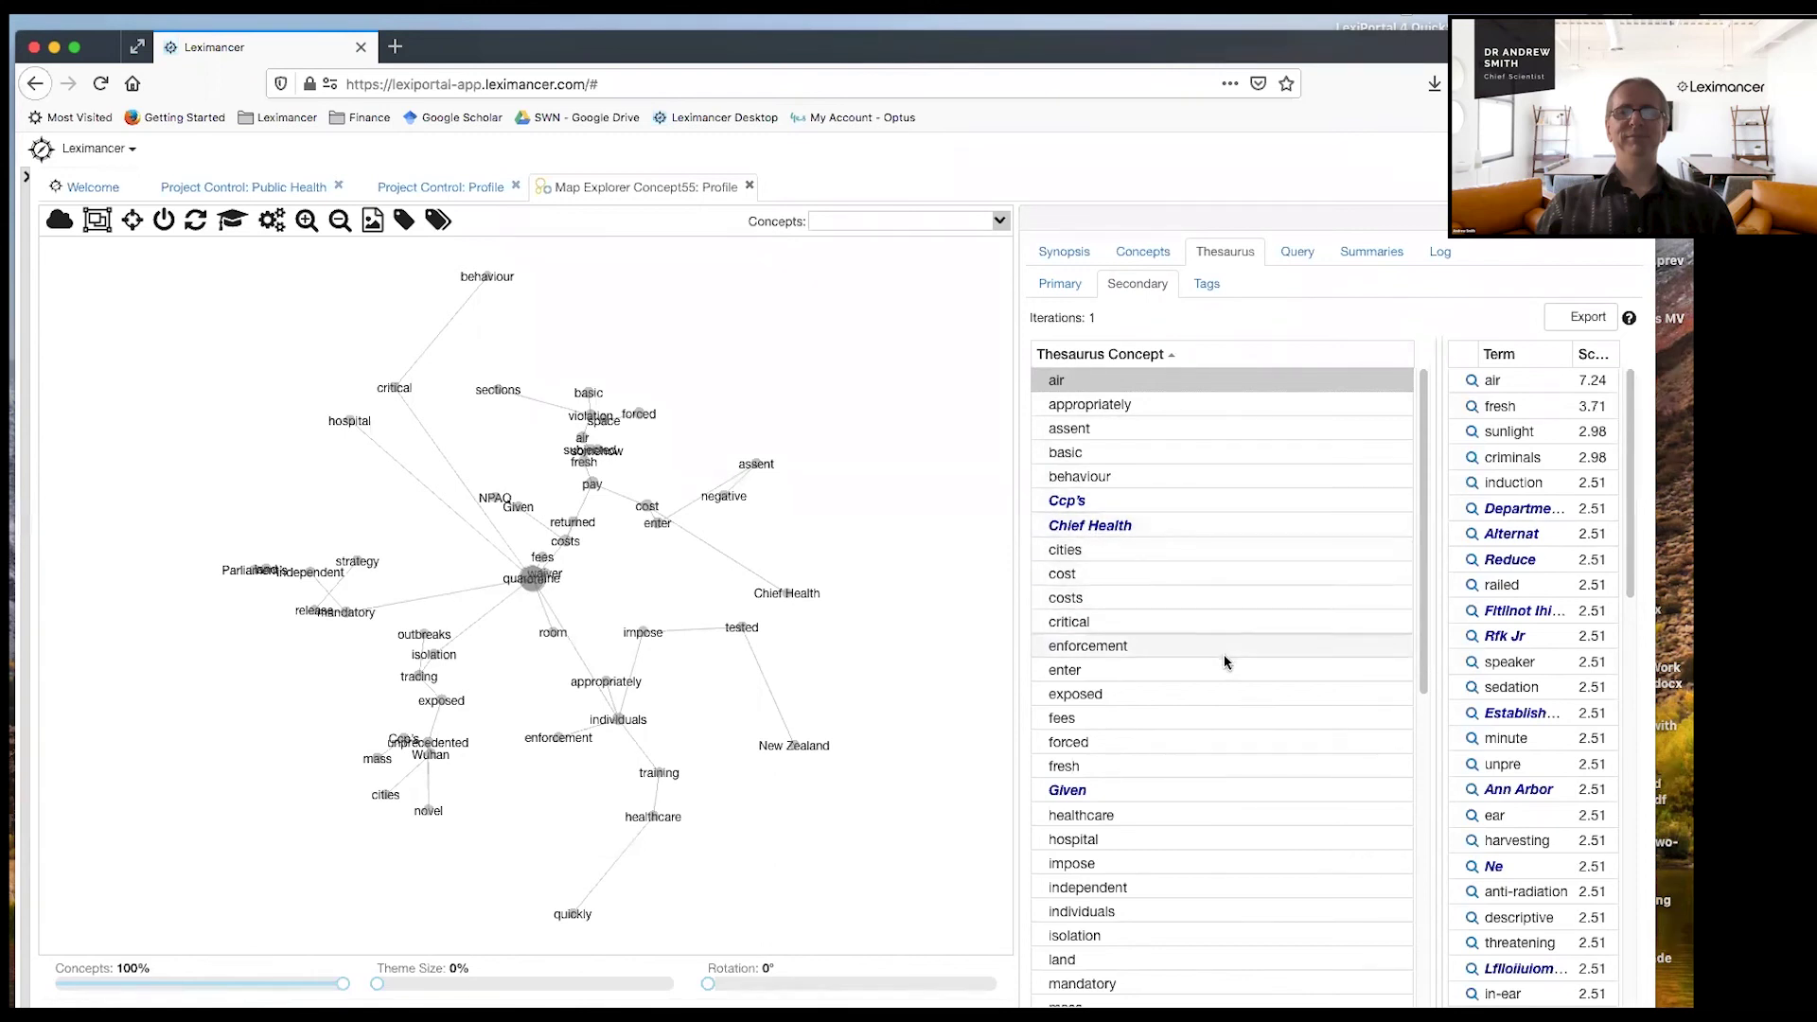
scroll(1217, 667, down, 1)
scroll(1209, 682, down, 1)
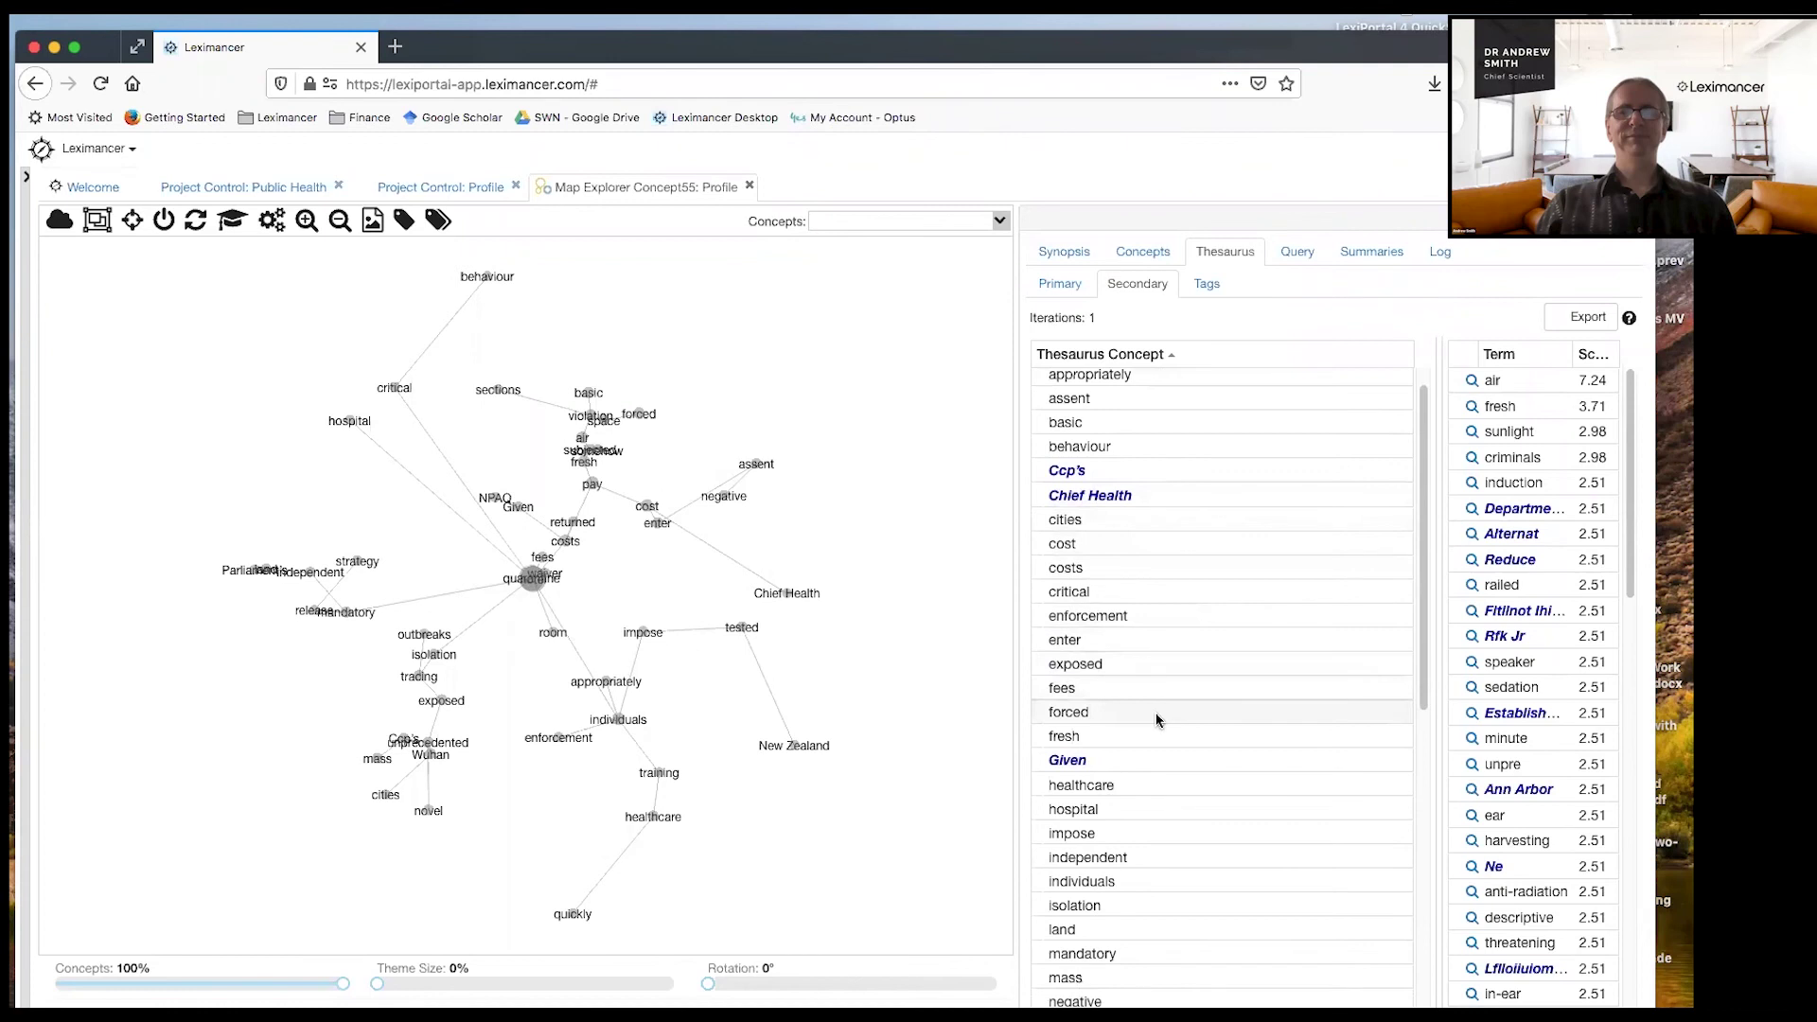
scroll(1156, 720, down, 3)
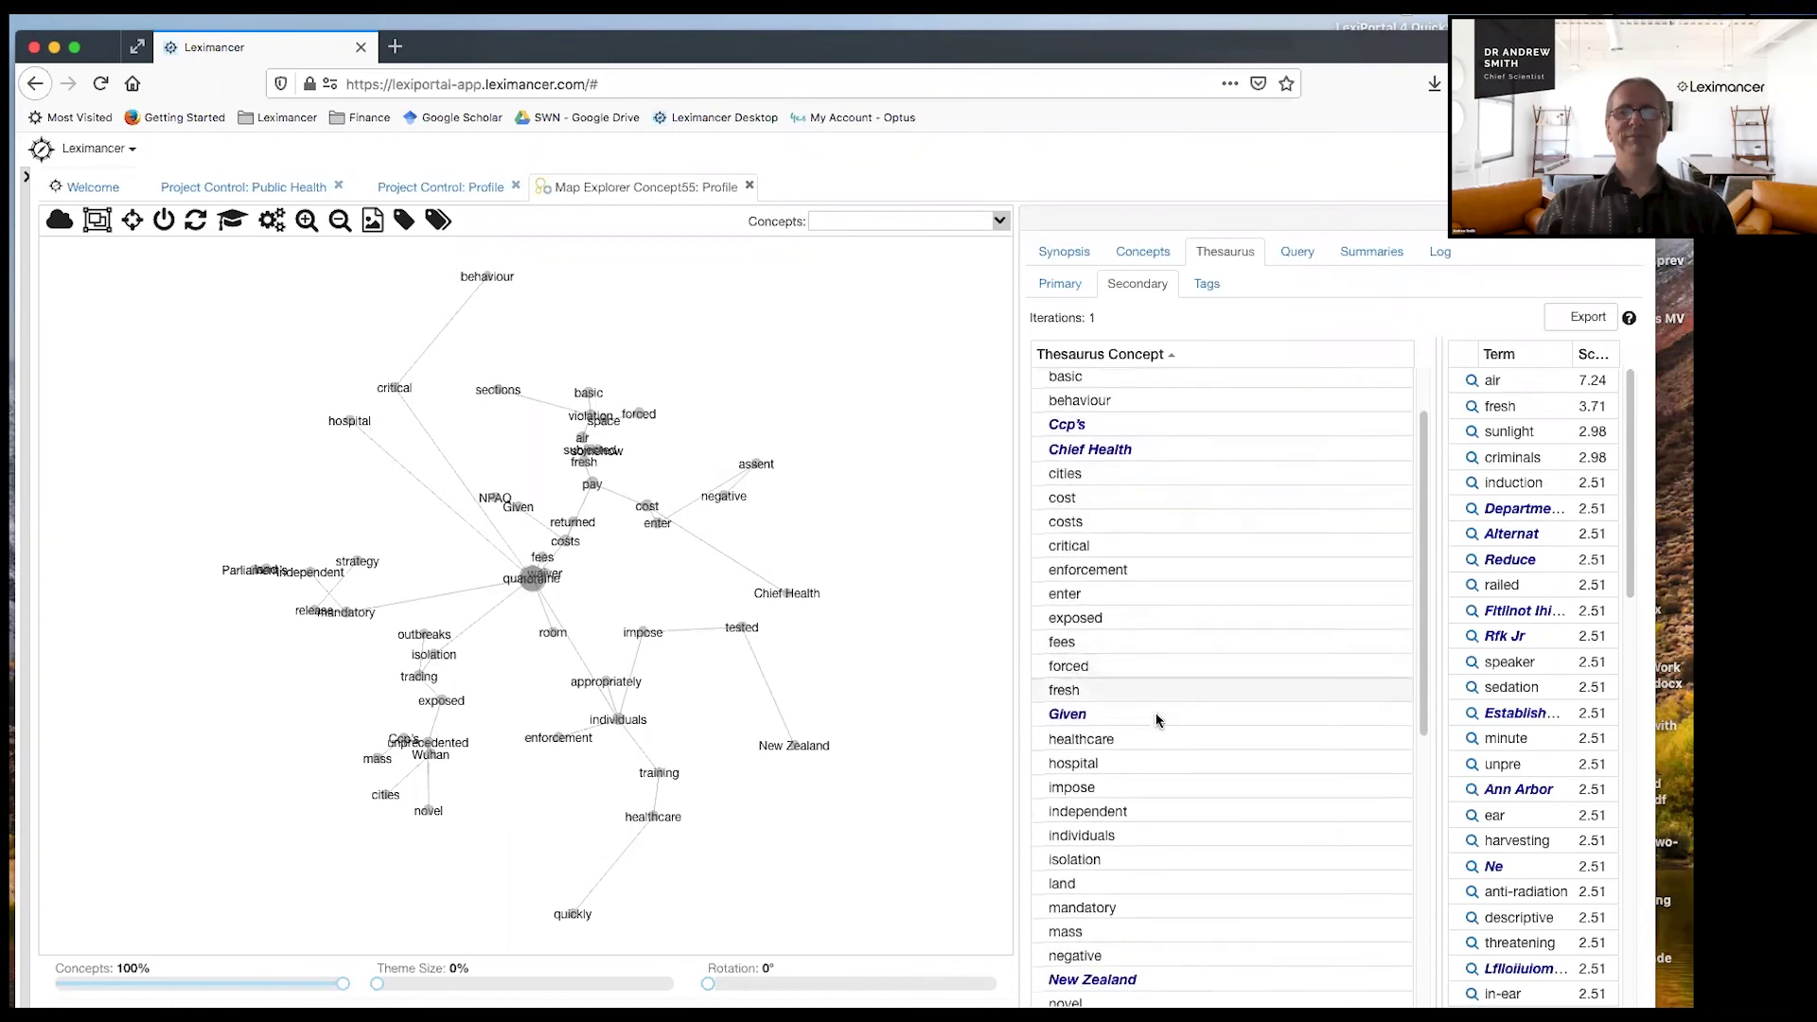
scroll(1132, 735, down, 2)
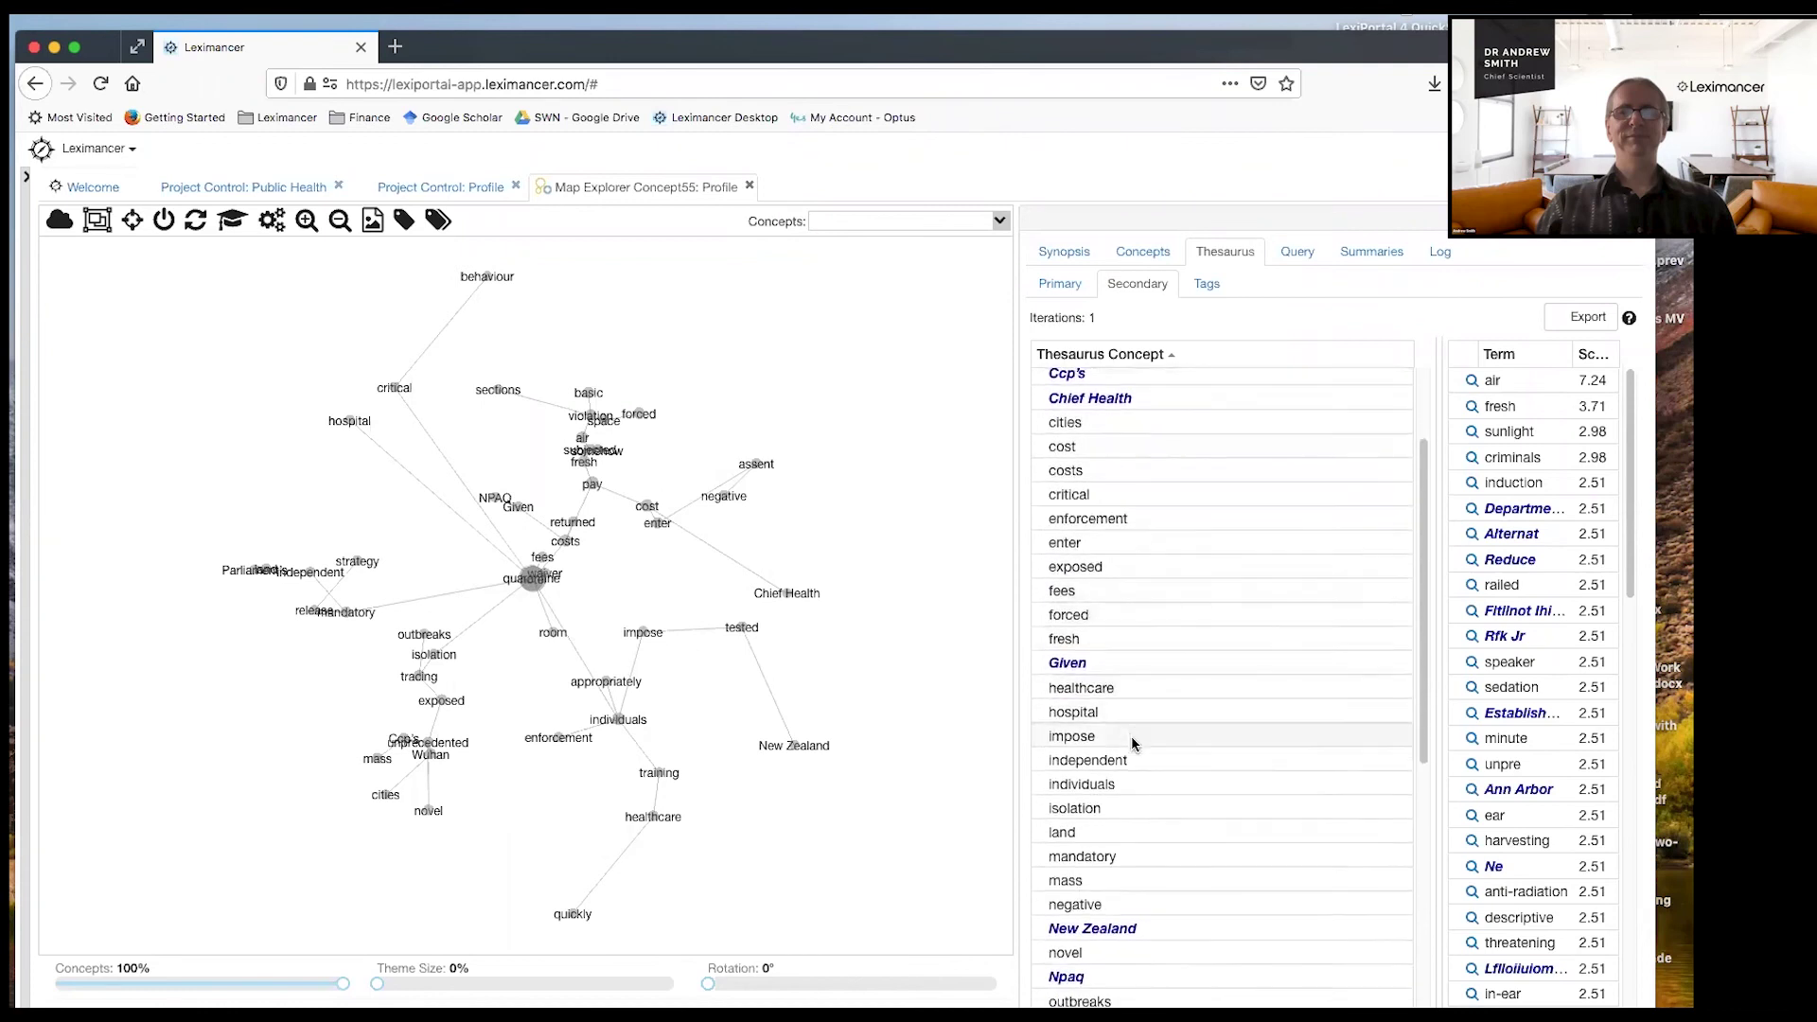
scroll(1135, 747, down, 3)
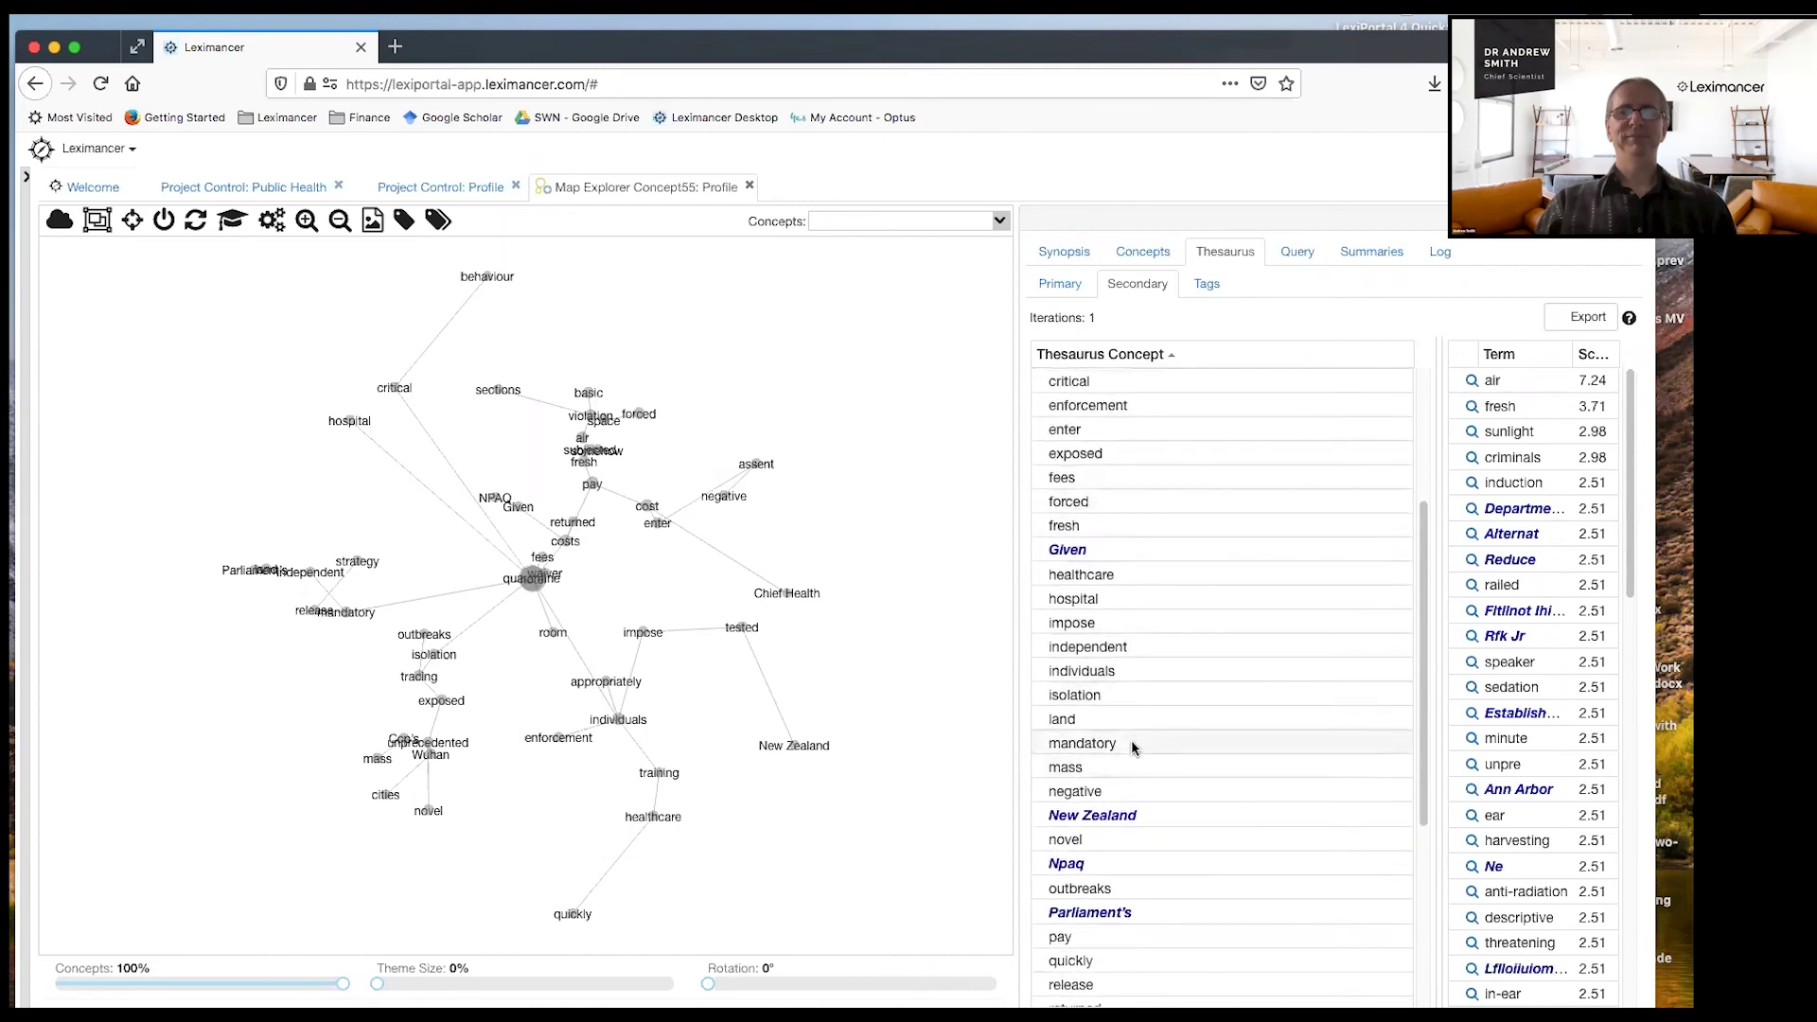
scroll(1135, 750, down, 3)
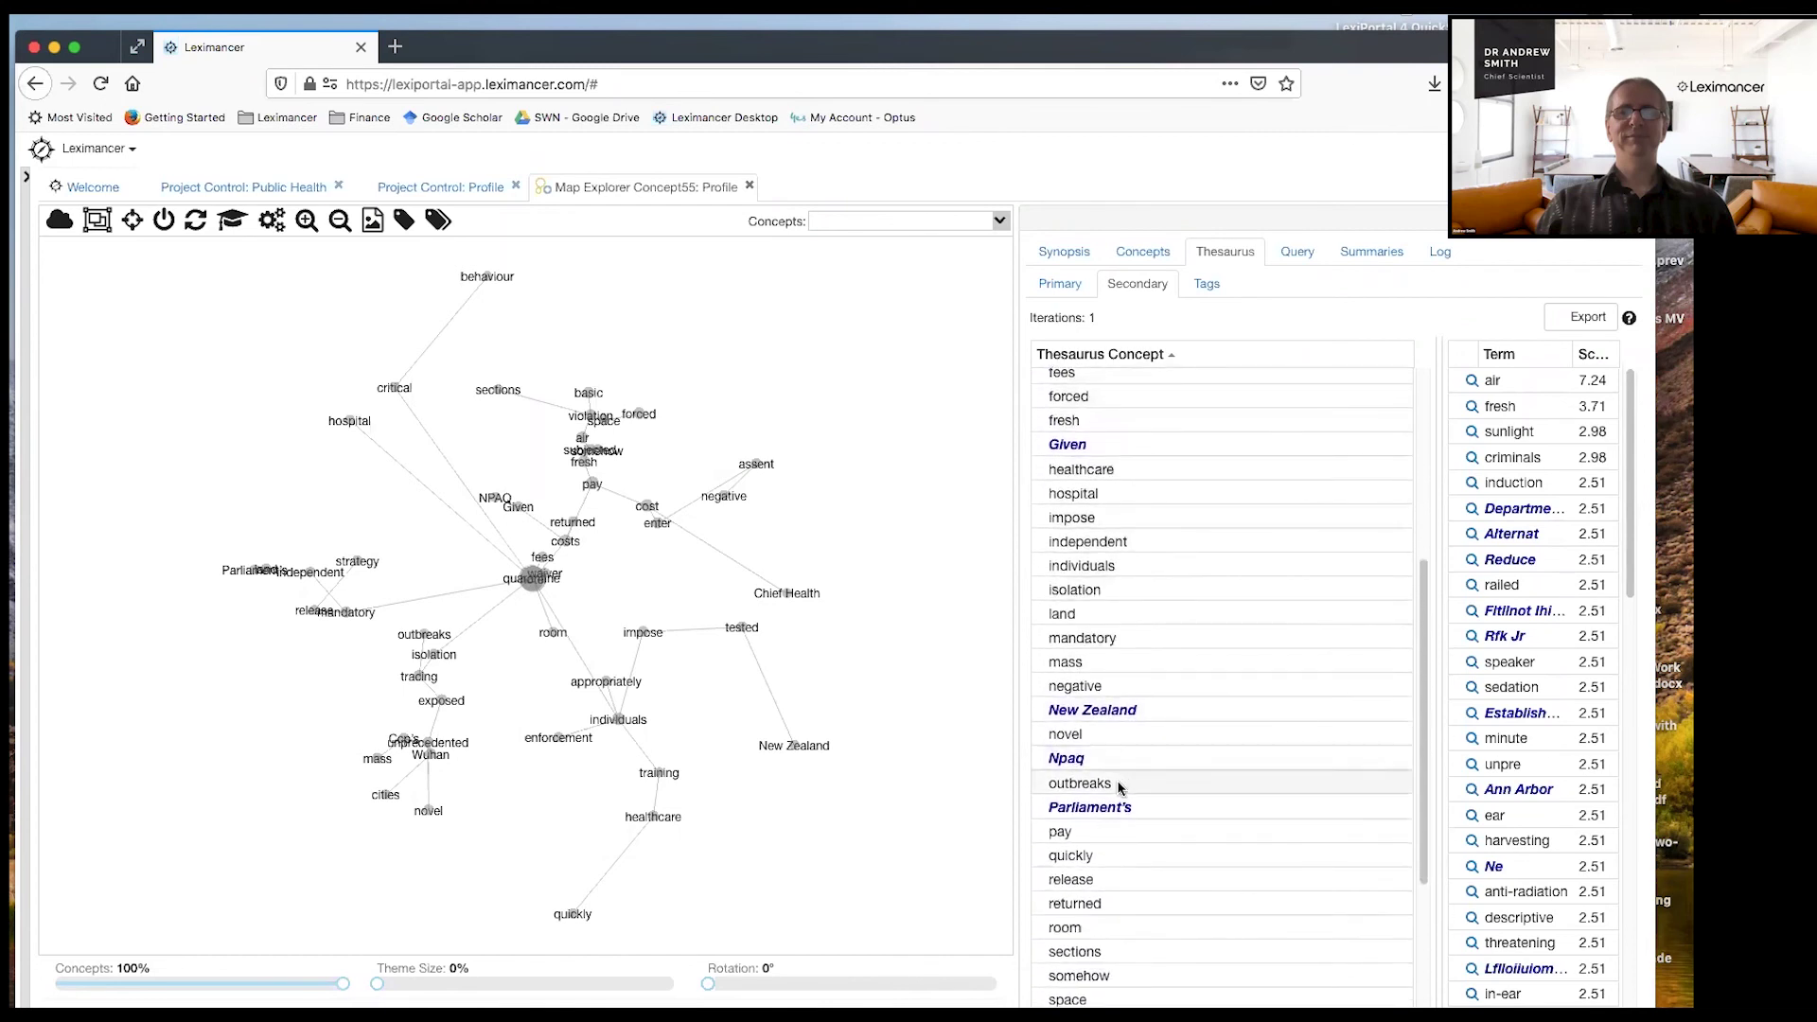
scroll(1119, 784, down, 4)
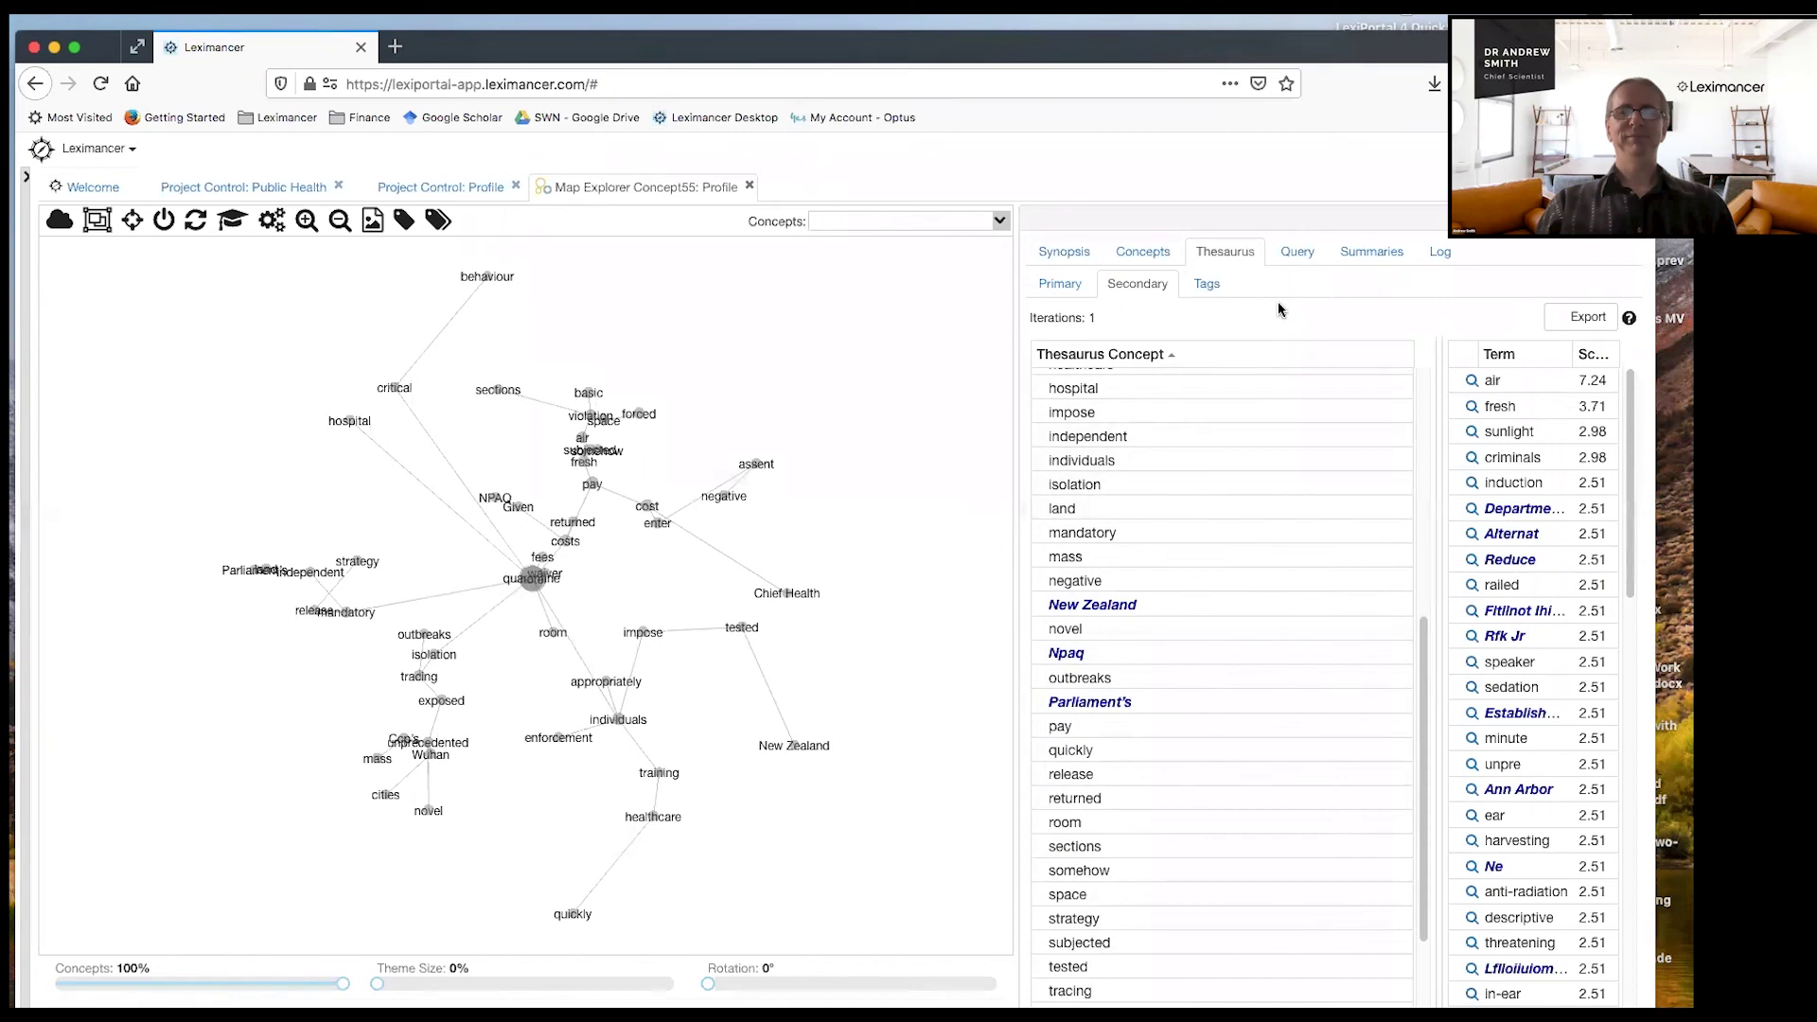
Step: Show the Ranked Concepts table and scroll through it, led by hotel and quarantine at 73
click(1156, 252)
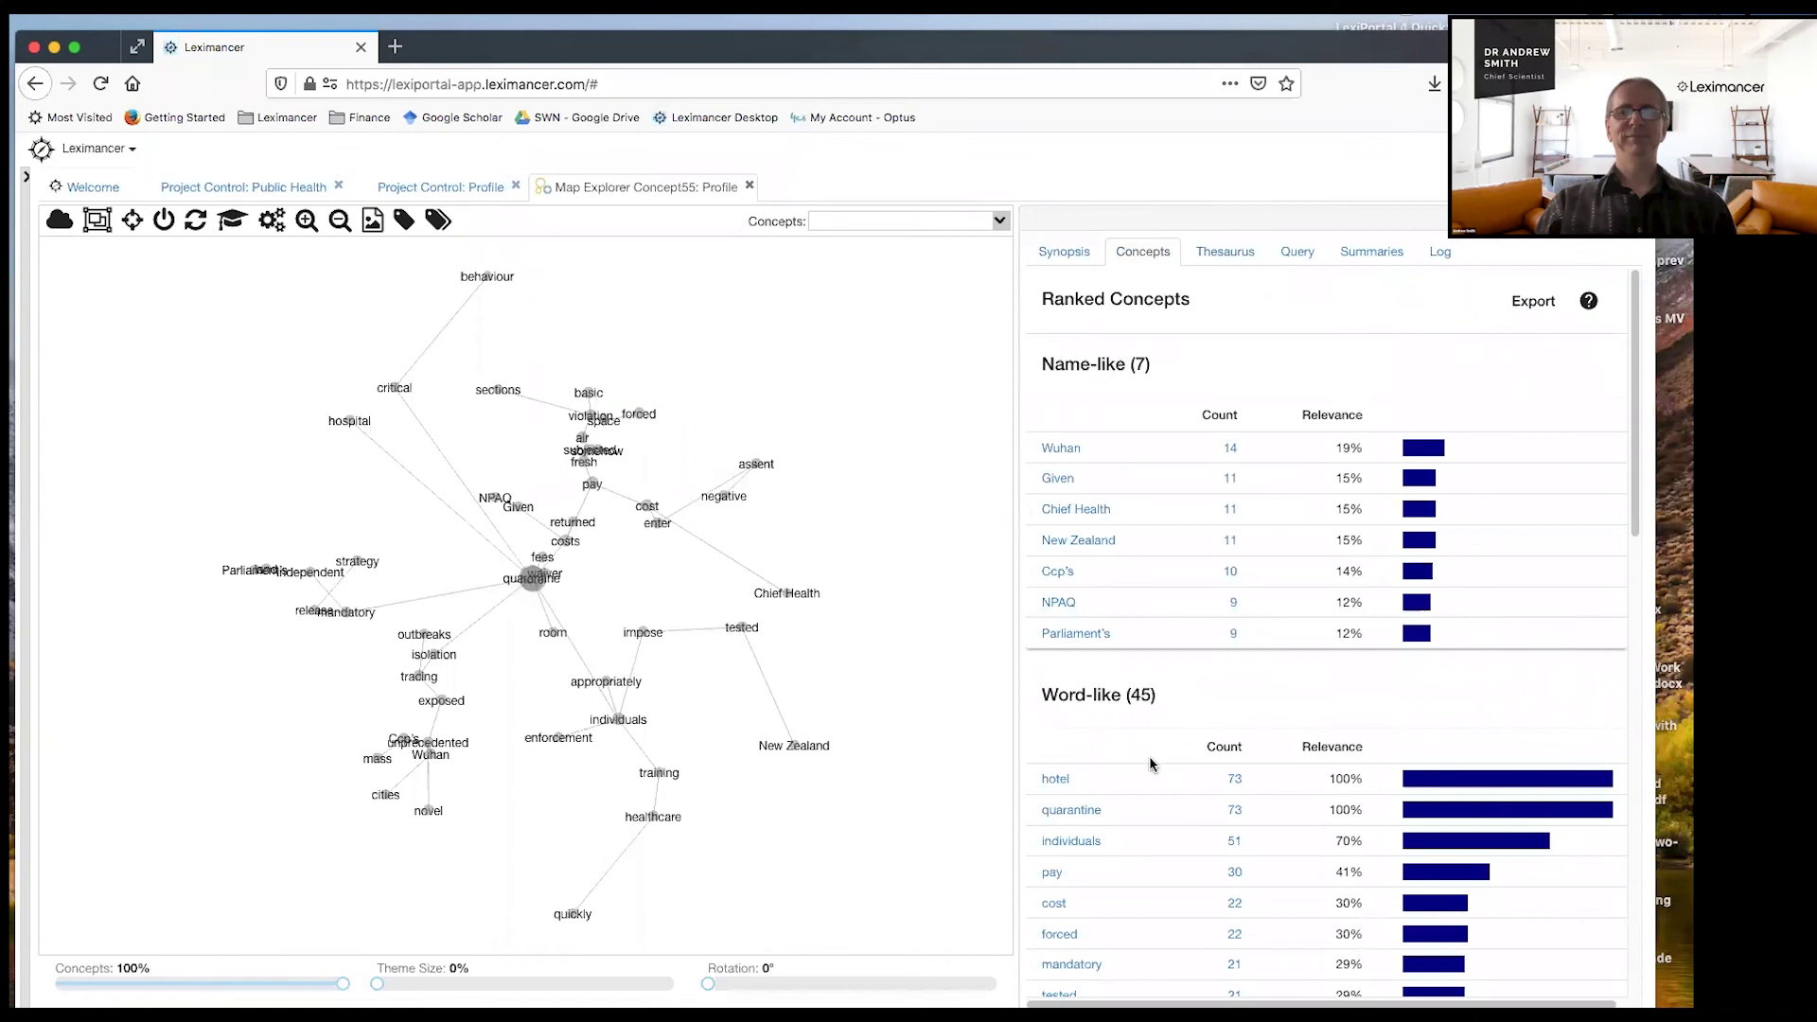
scroll(1148, 763, down, 1)
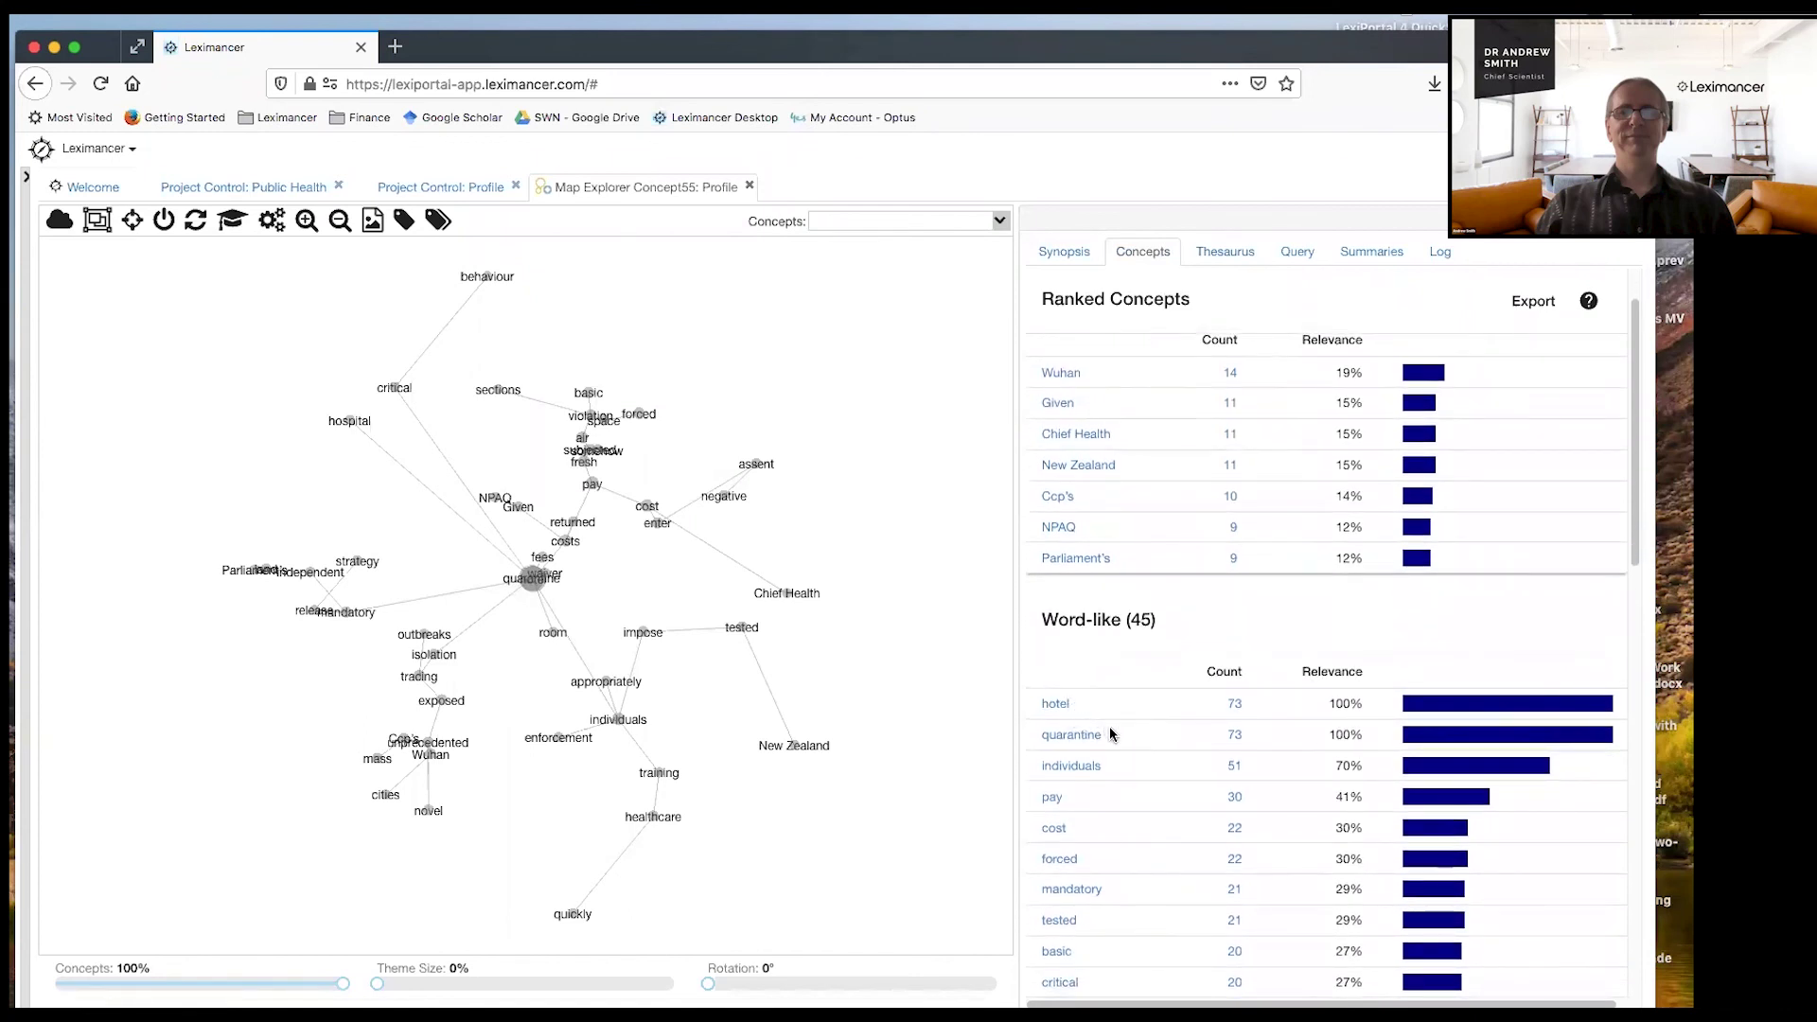
scroll(1107, 729, down, 3)
scroll(1109, 833, down, 5)
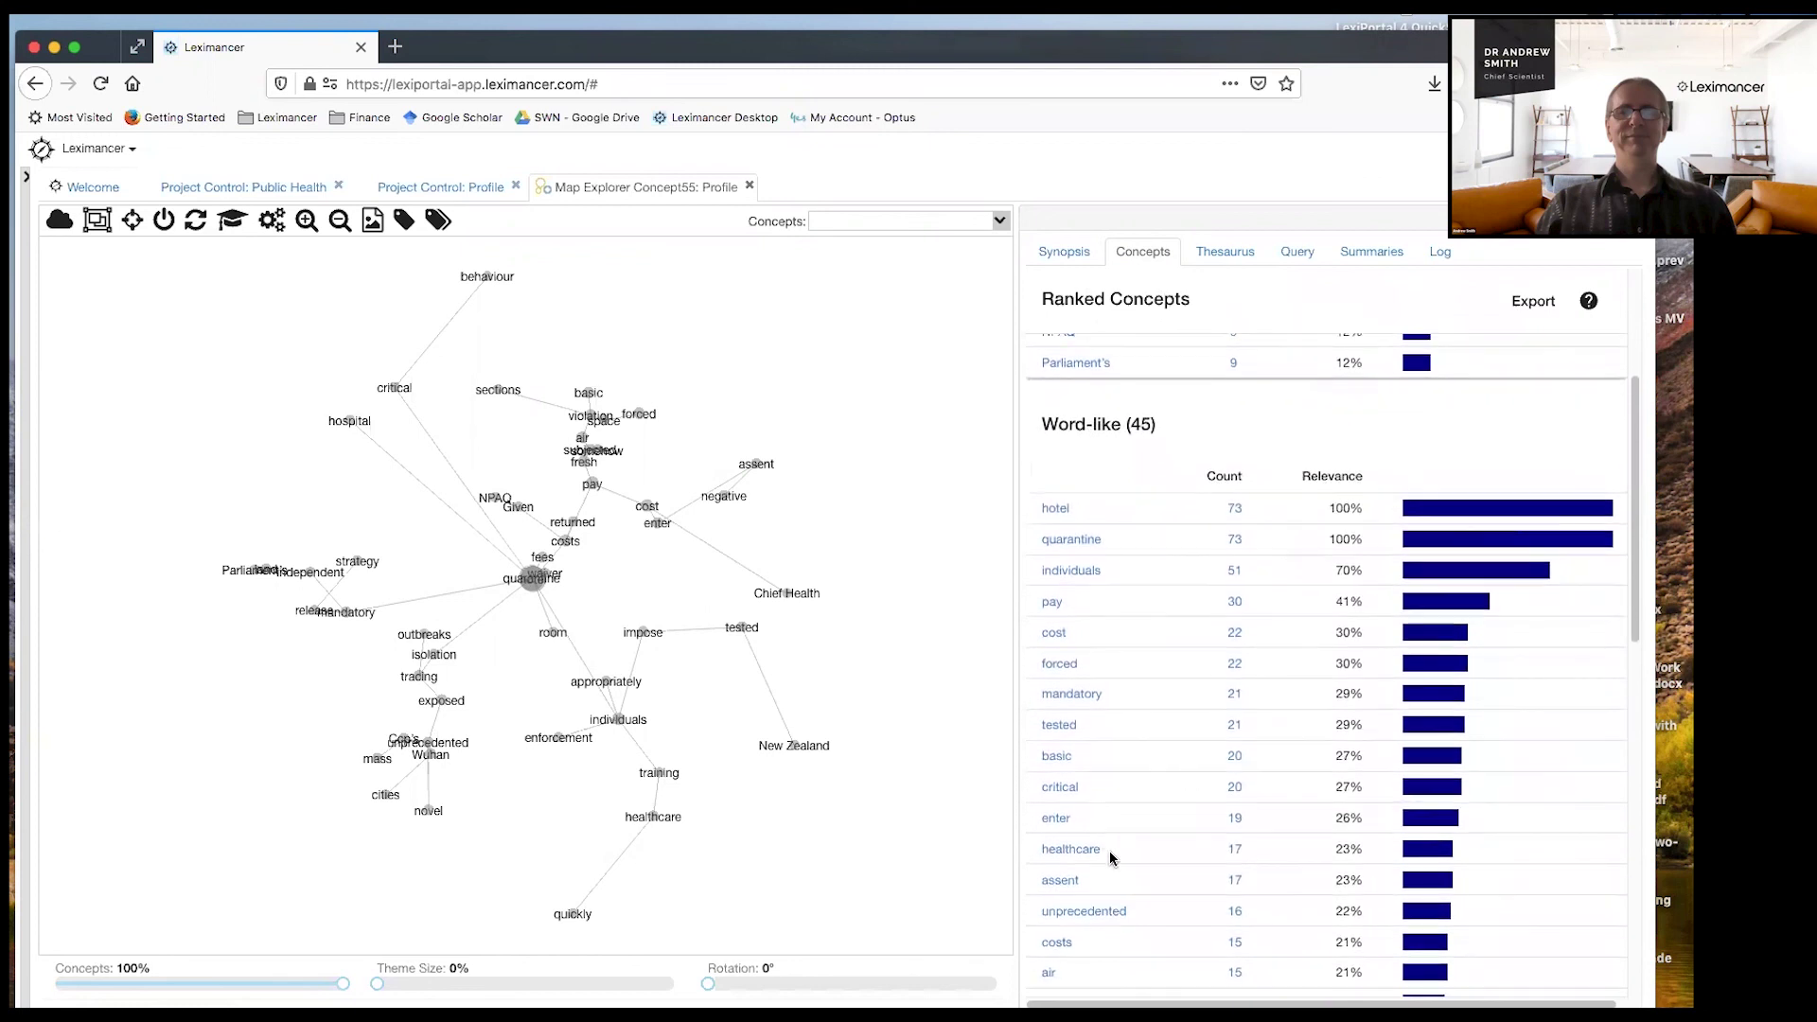
scroll(1113, 866, down, 3)
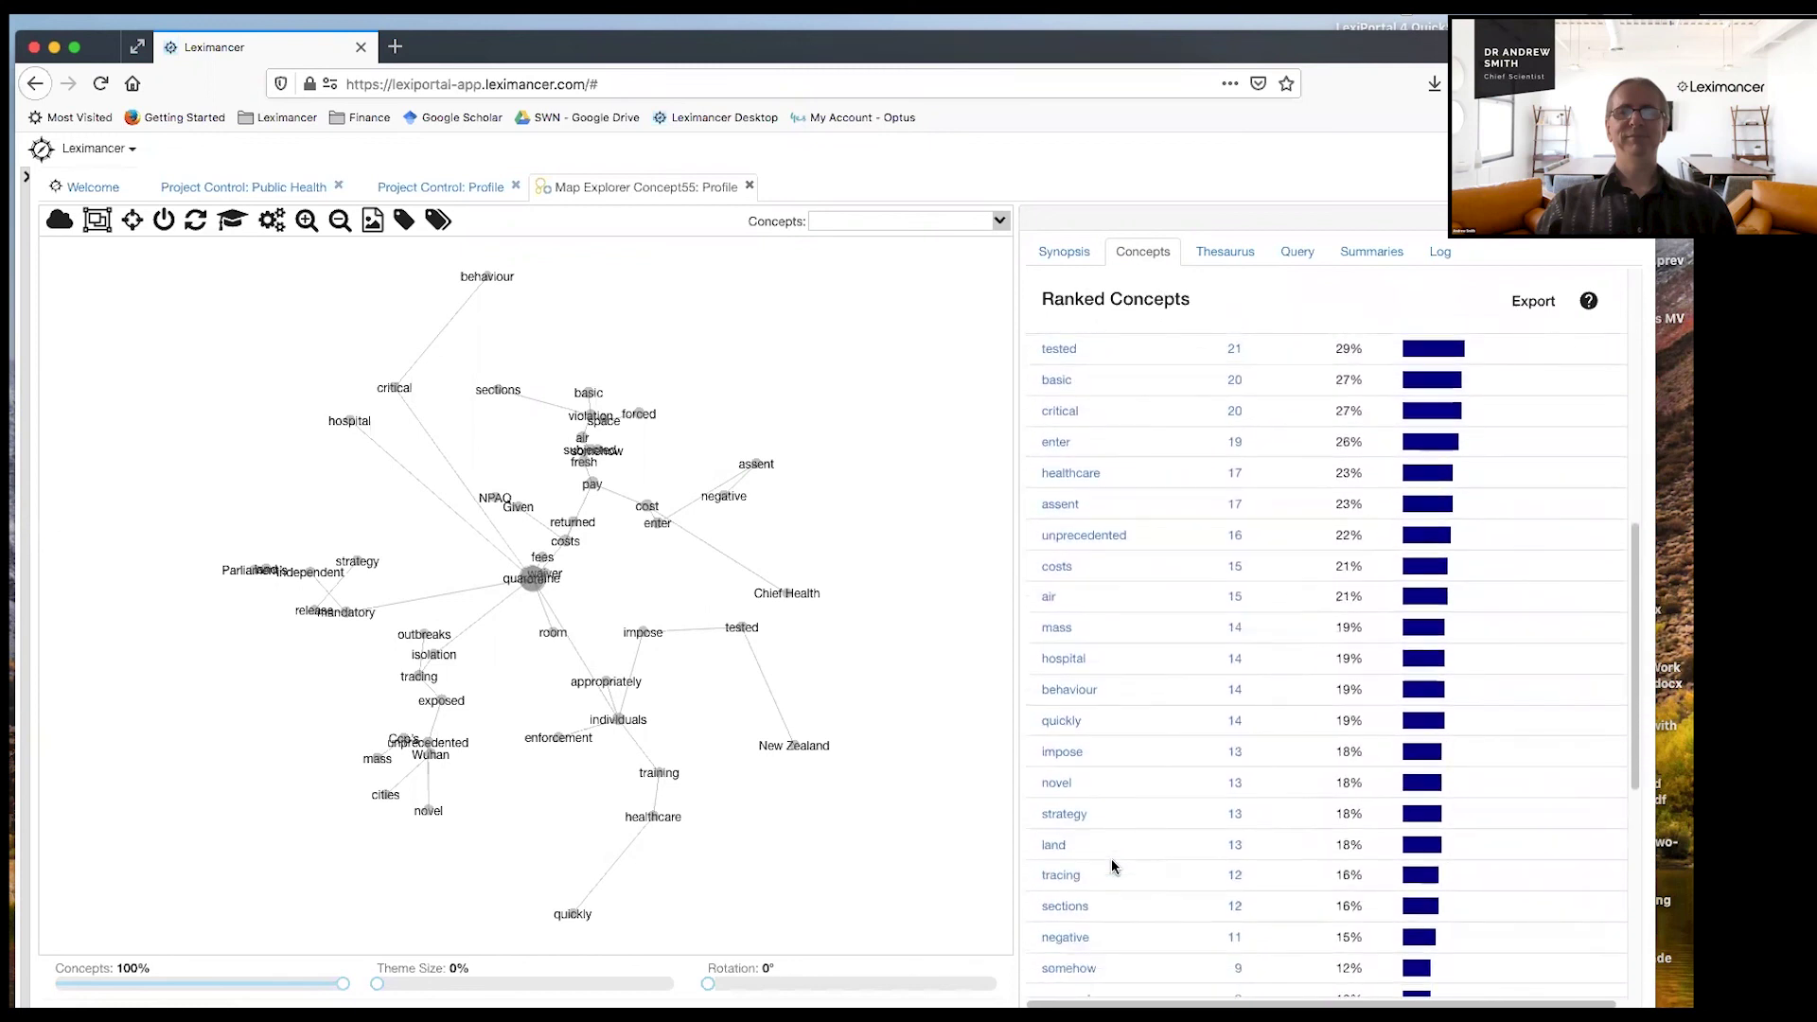
scroll(1113, 863, up, 10)
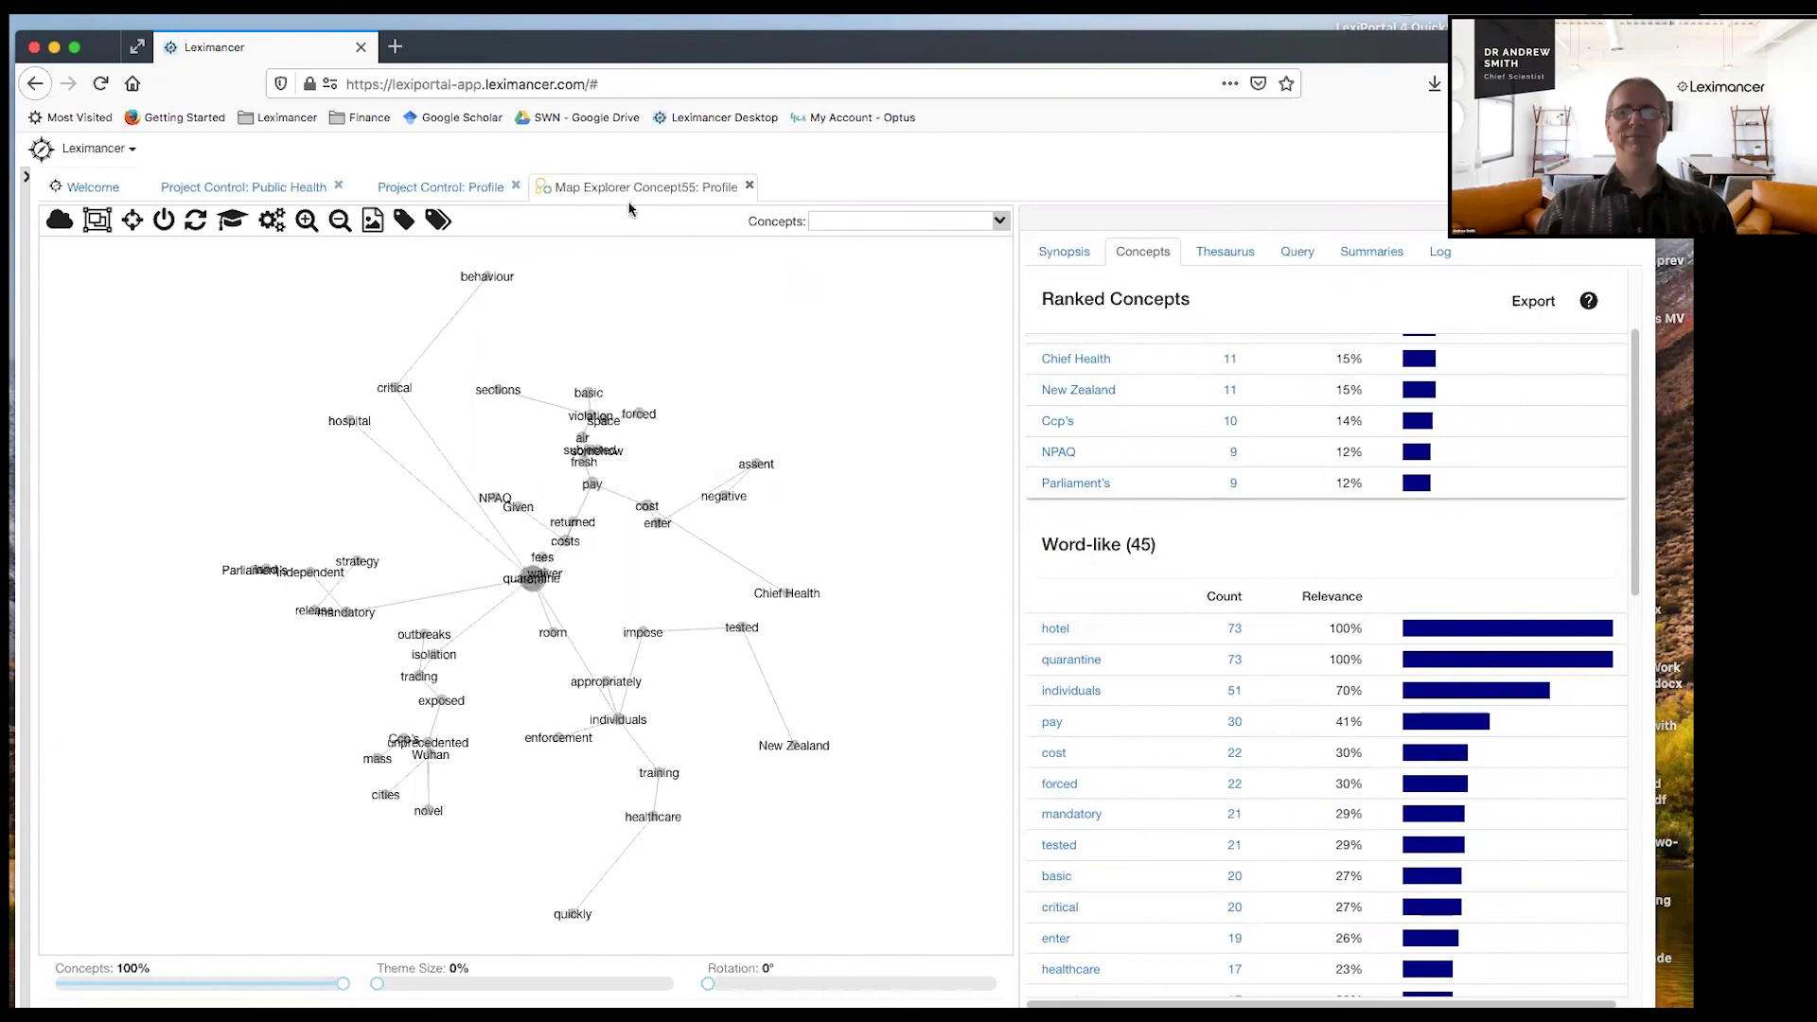
Step: Close the Map Explorer and open the Profile project's Topic Guide
click(747, 187)
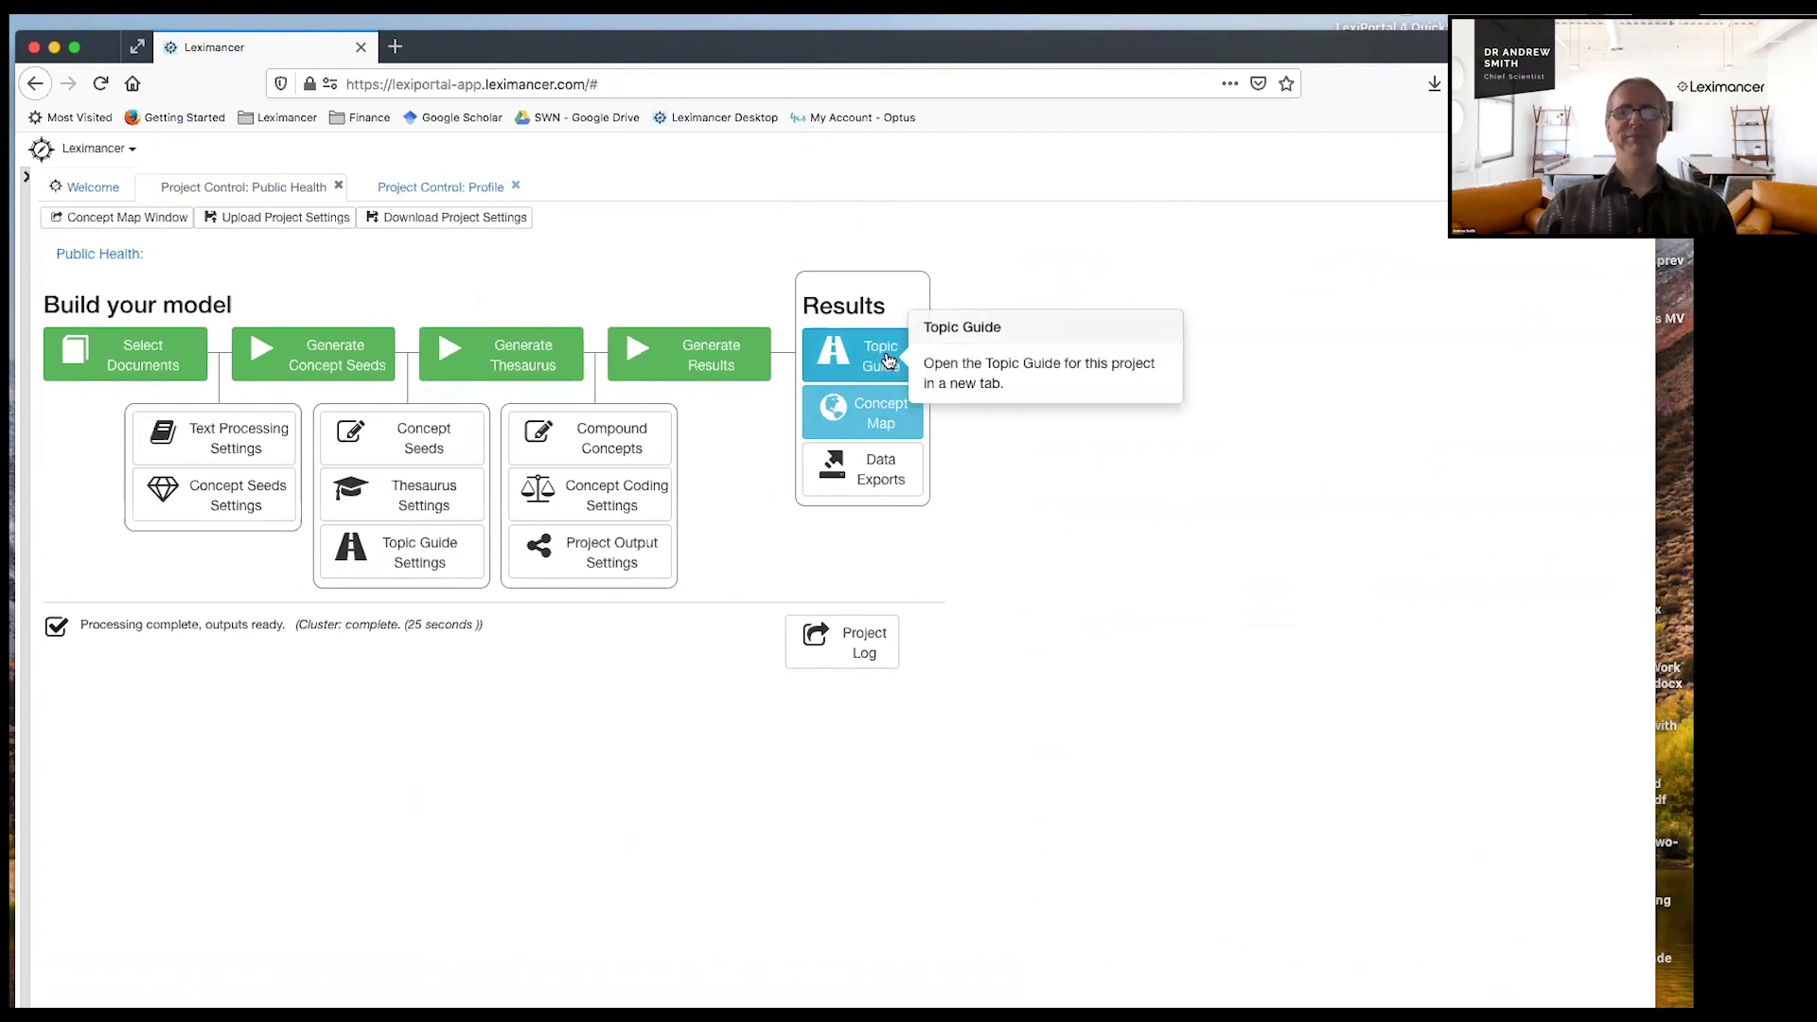
click(463, 187)
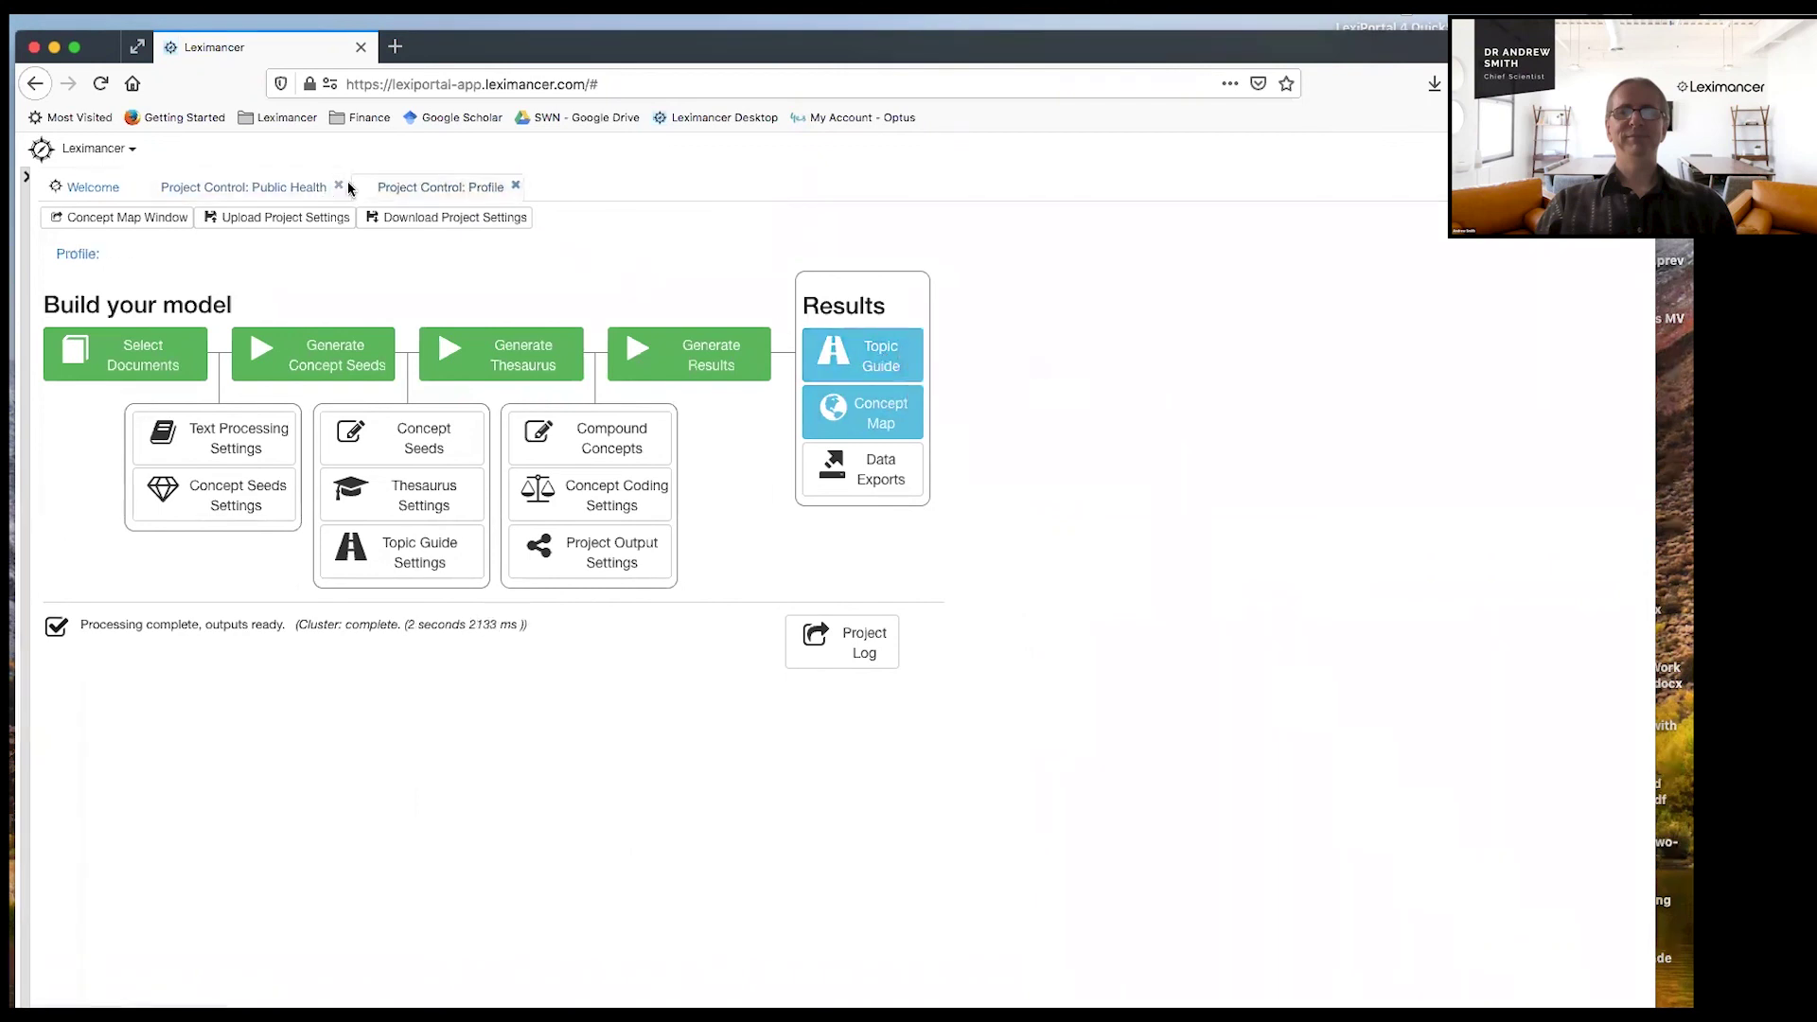
click(867, 355)
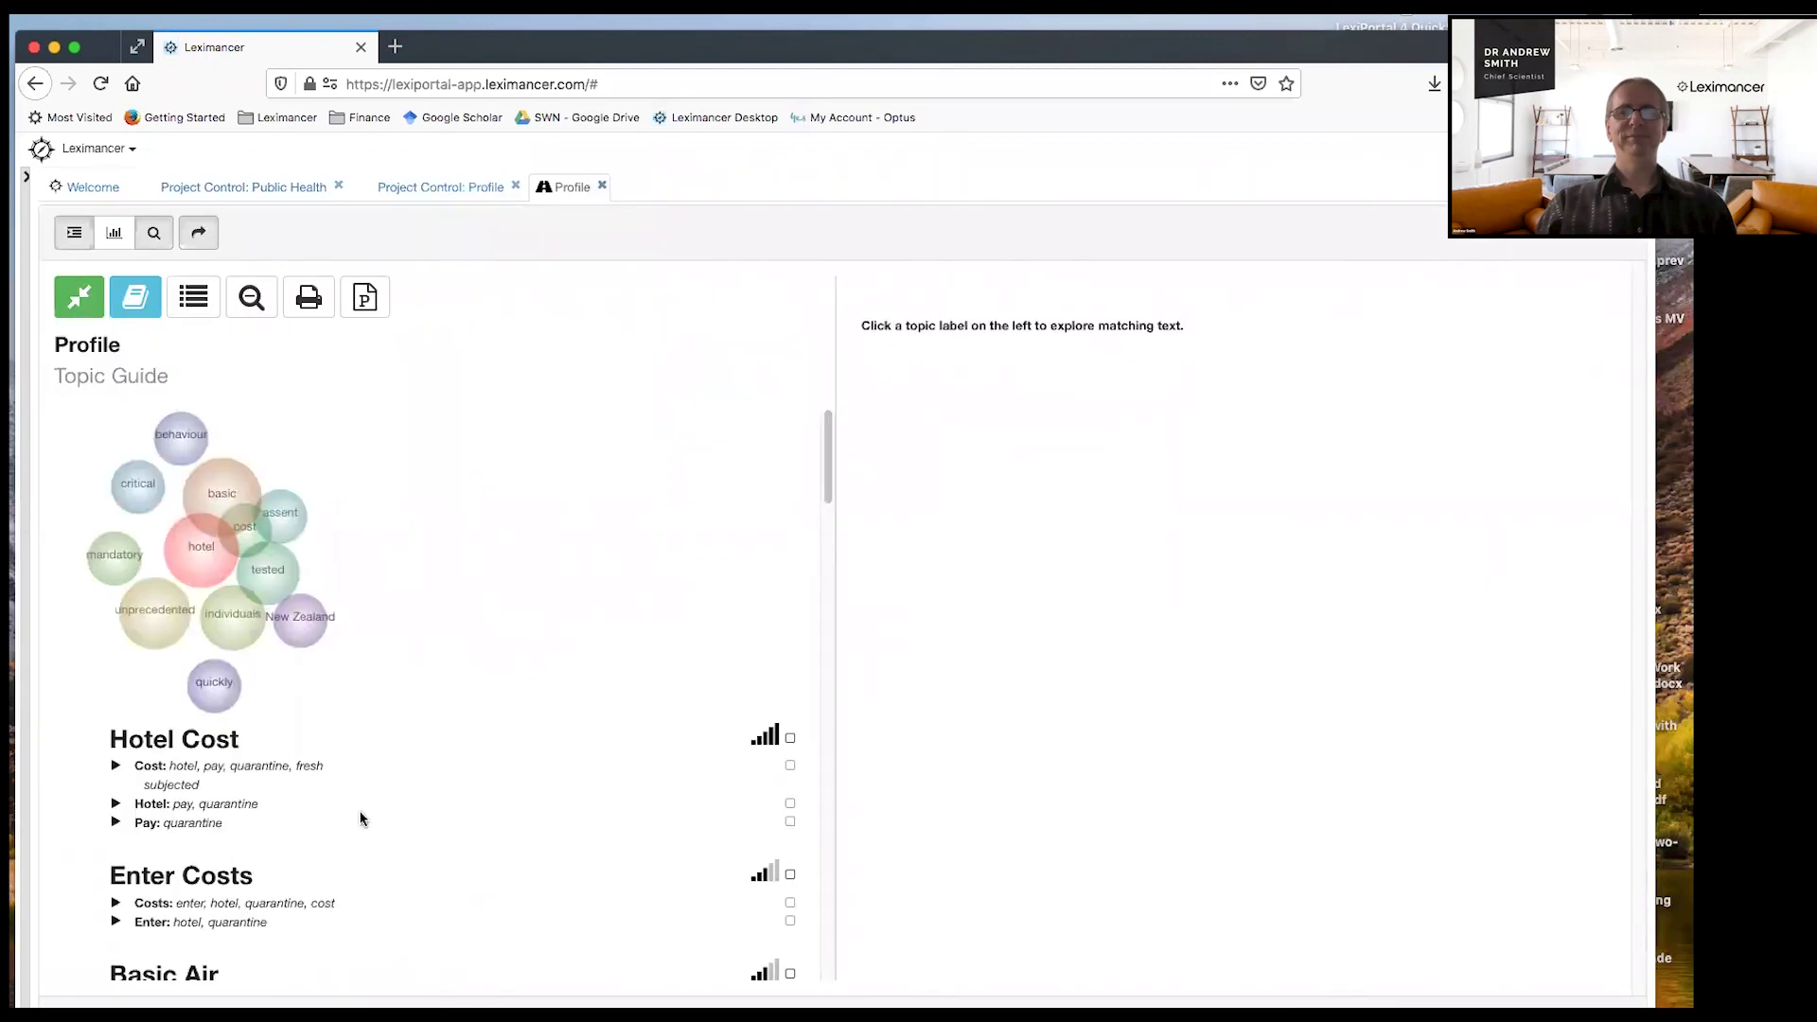
Step: Display the 75 matching text excerpts for the Hotel Cost topic
scroll(276, 860, down, 3)
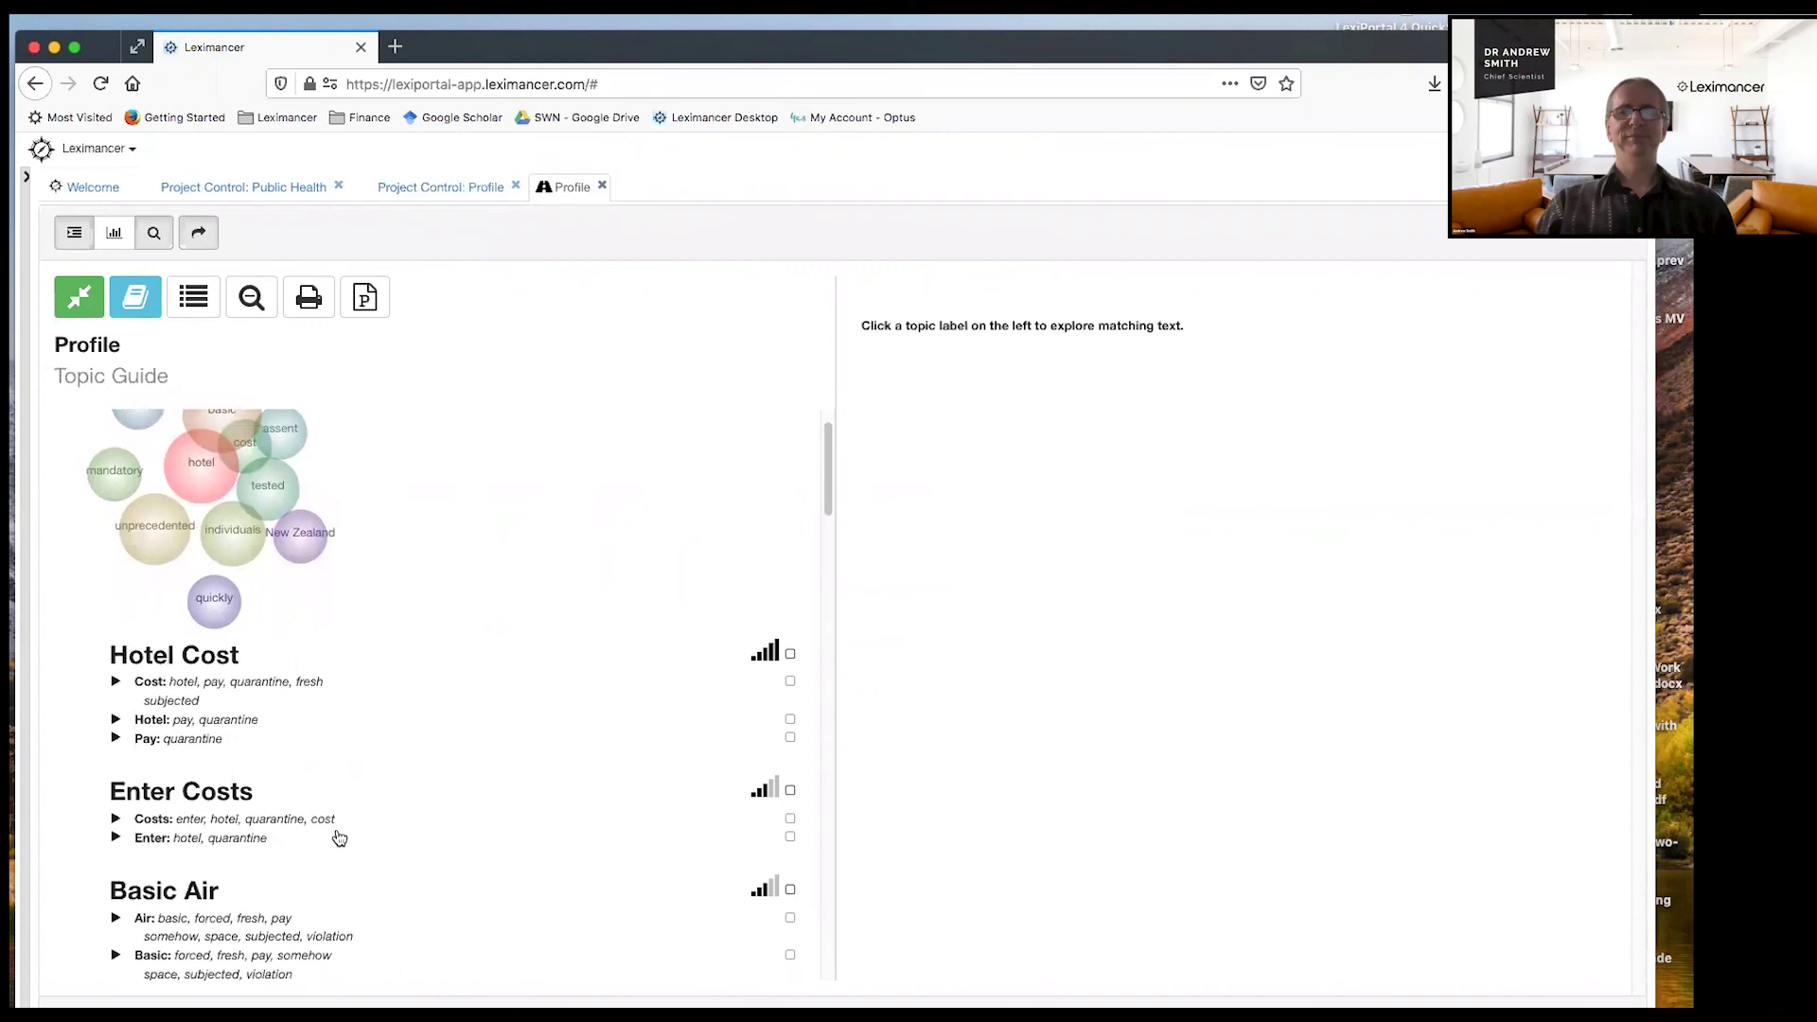
scroll(339, 838, down, 2)
click(235, 615)
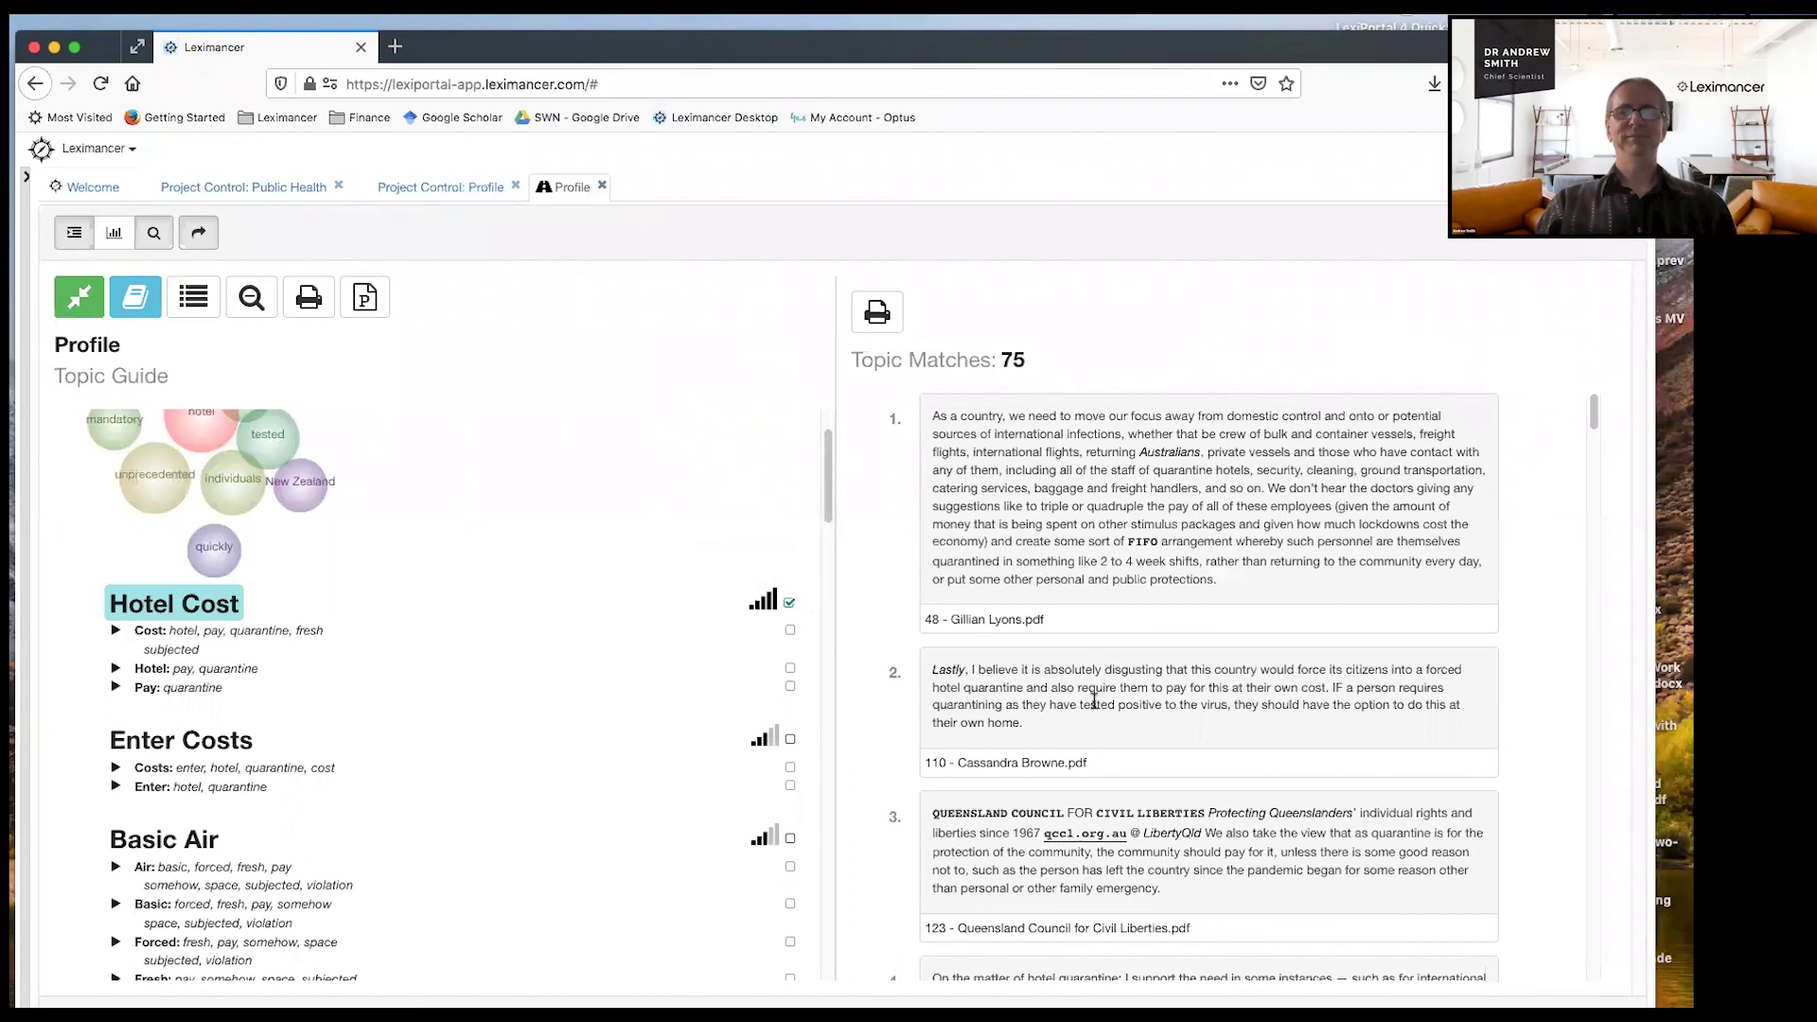
scroll(588, 751, down, 3)
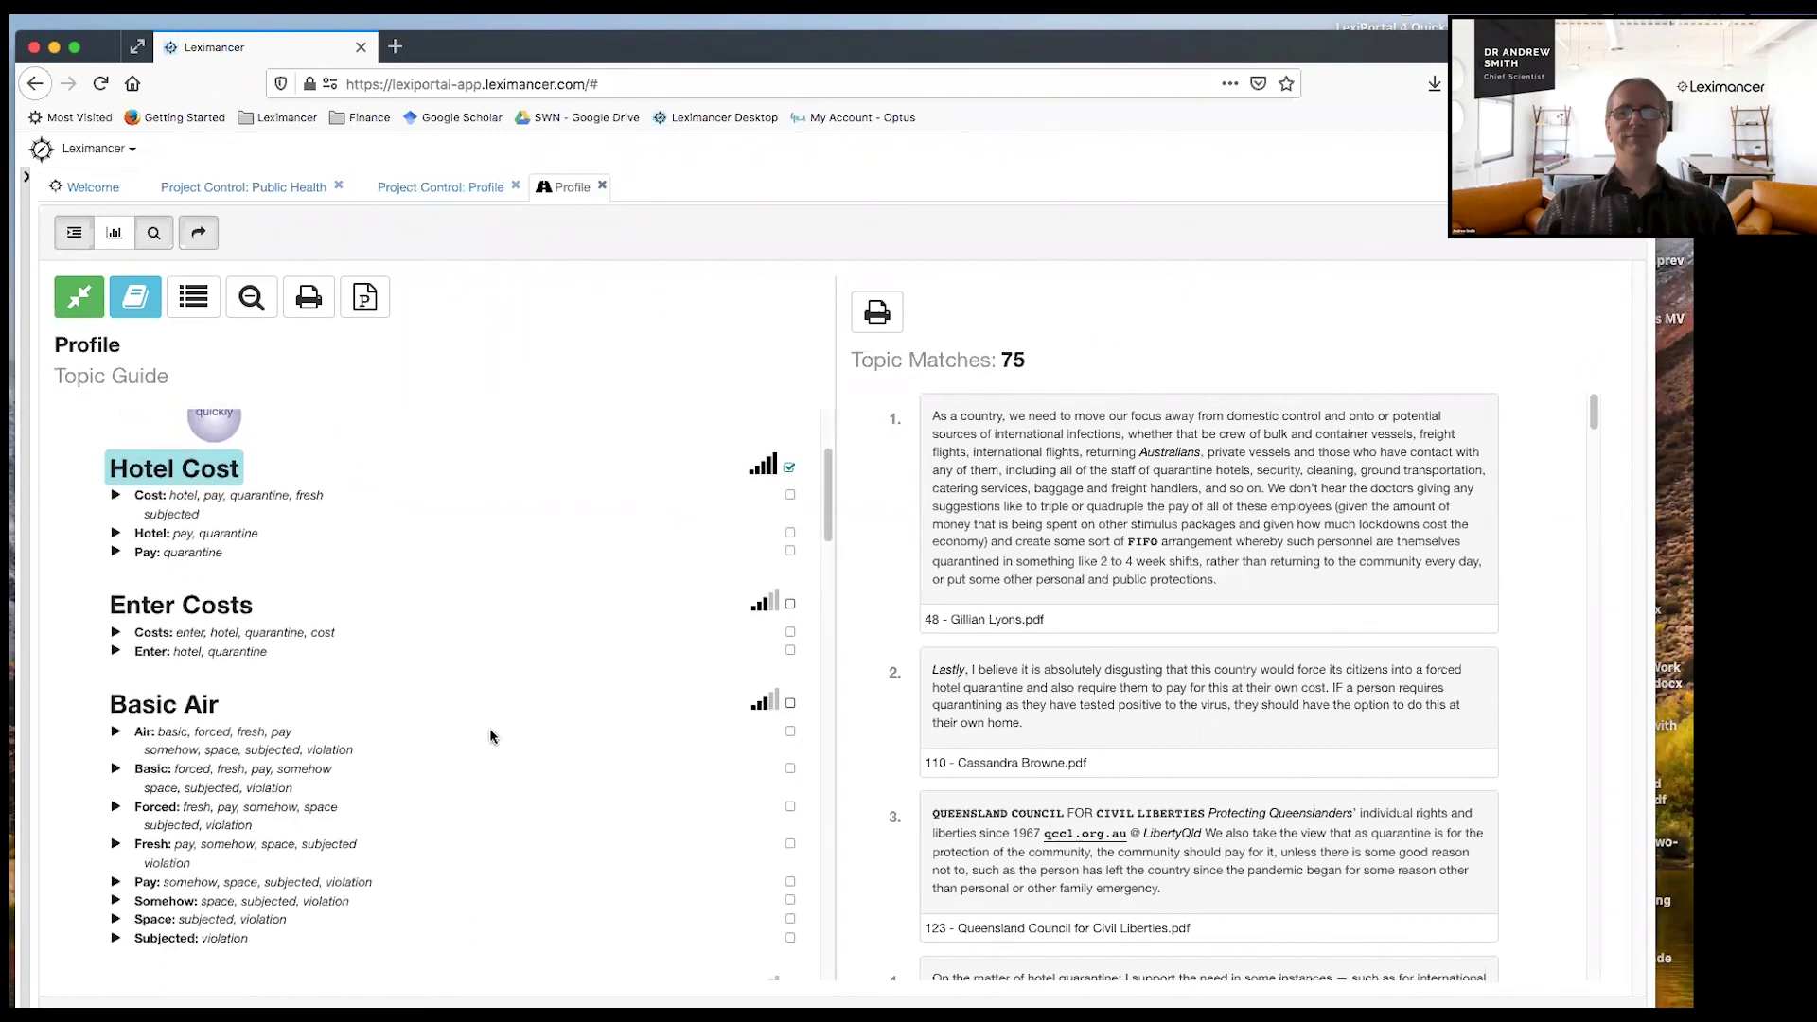
Step: Display the 10 matching text excerpts for the Basic Air topic
click(194, 706)
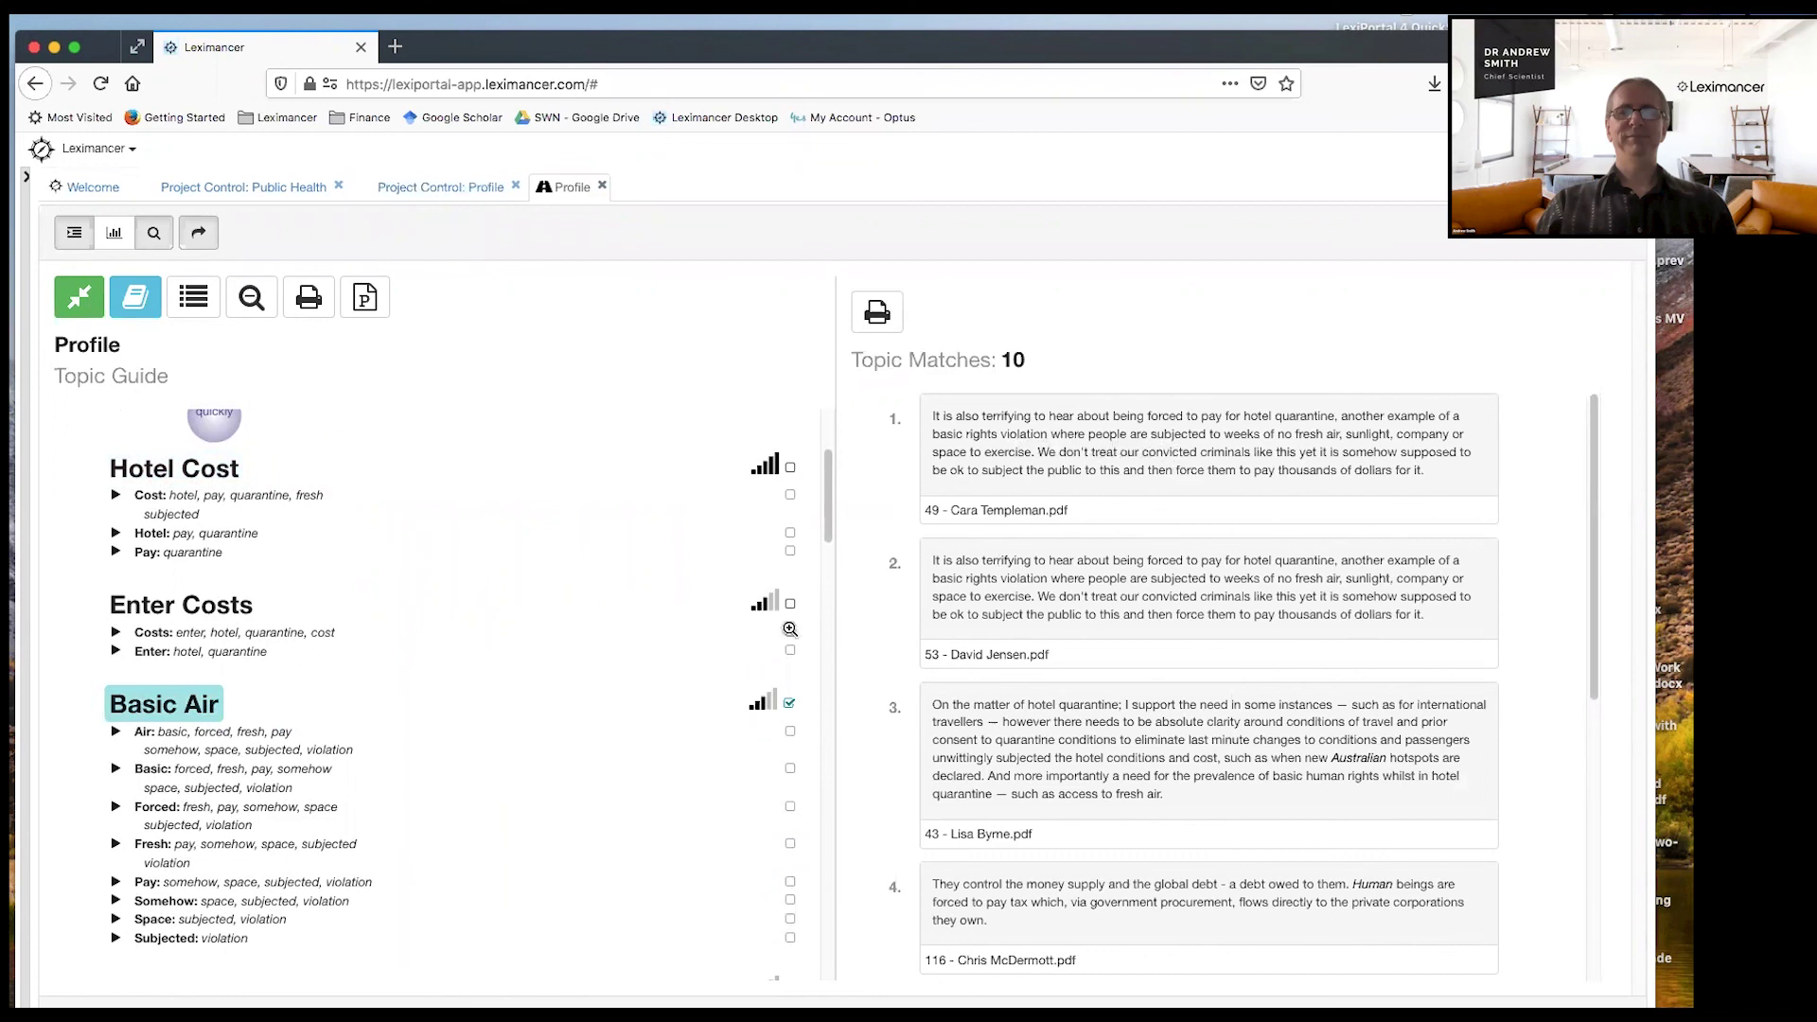
scroll(559, 671, down, 2)
scroll(558, 671, down, 5)
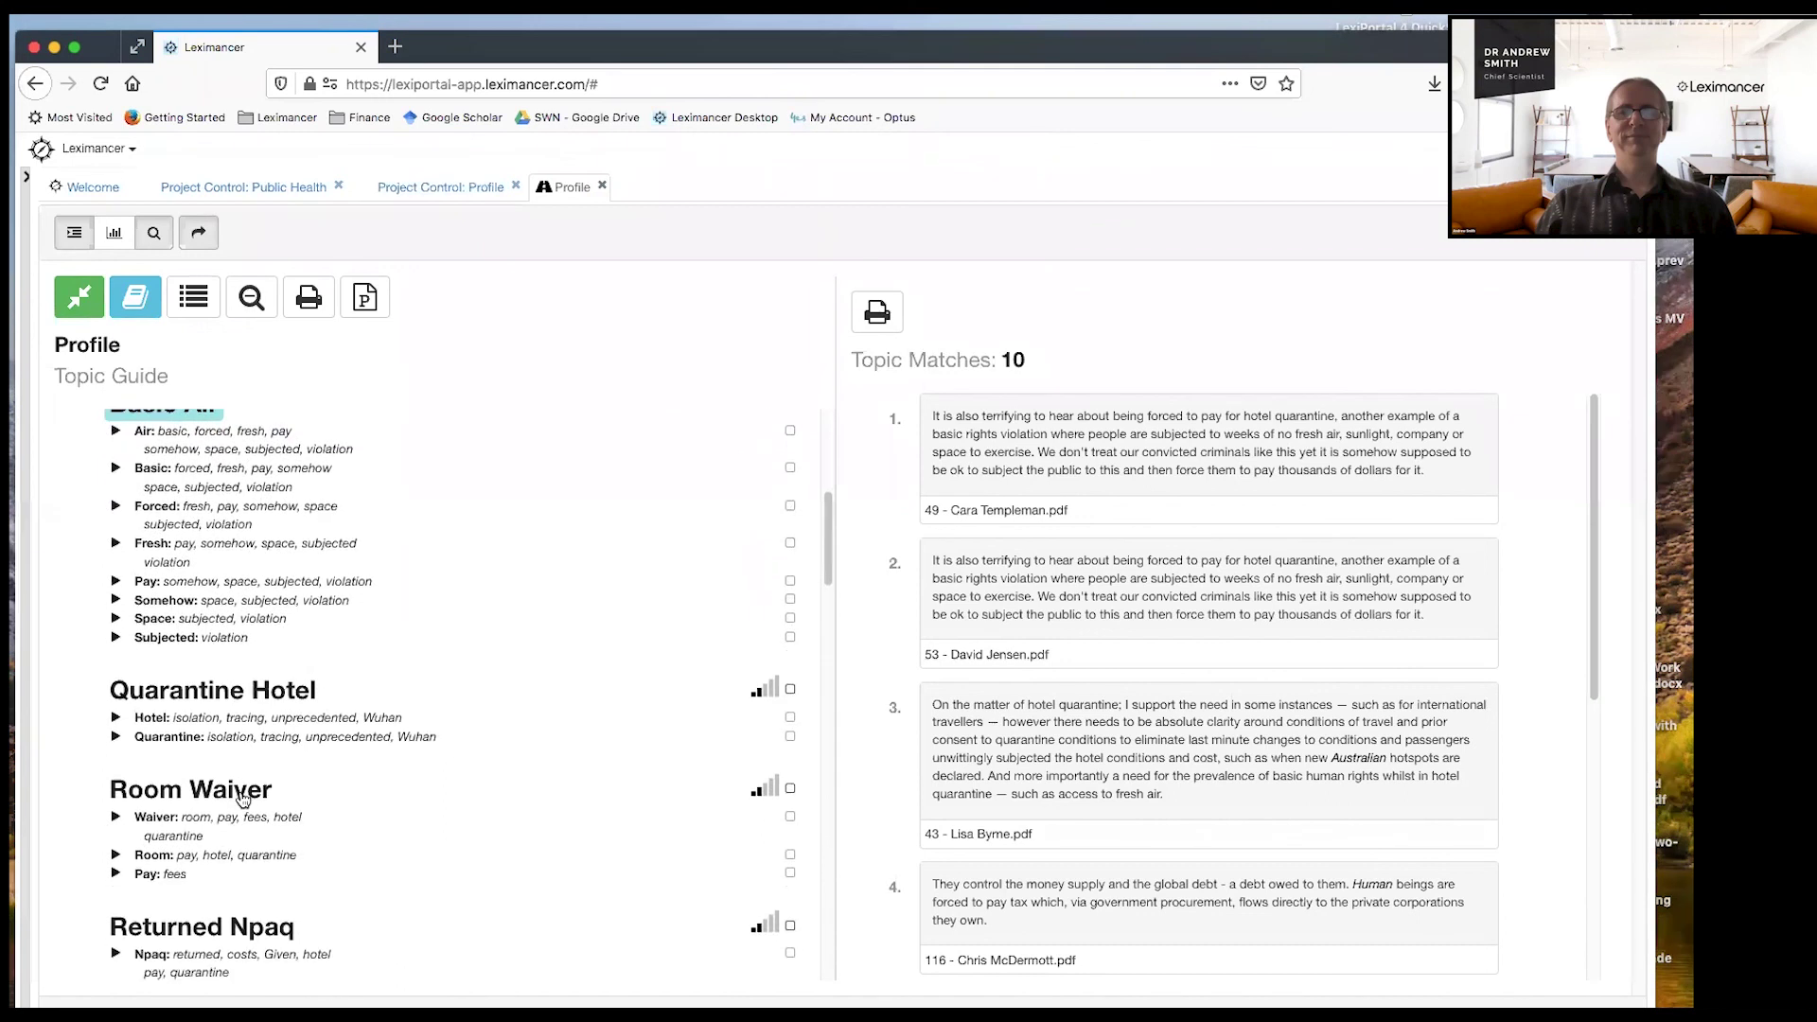
Step: Expand the Room Waiver topic and scroll through its 7 excerpts
click(242, 798)
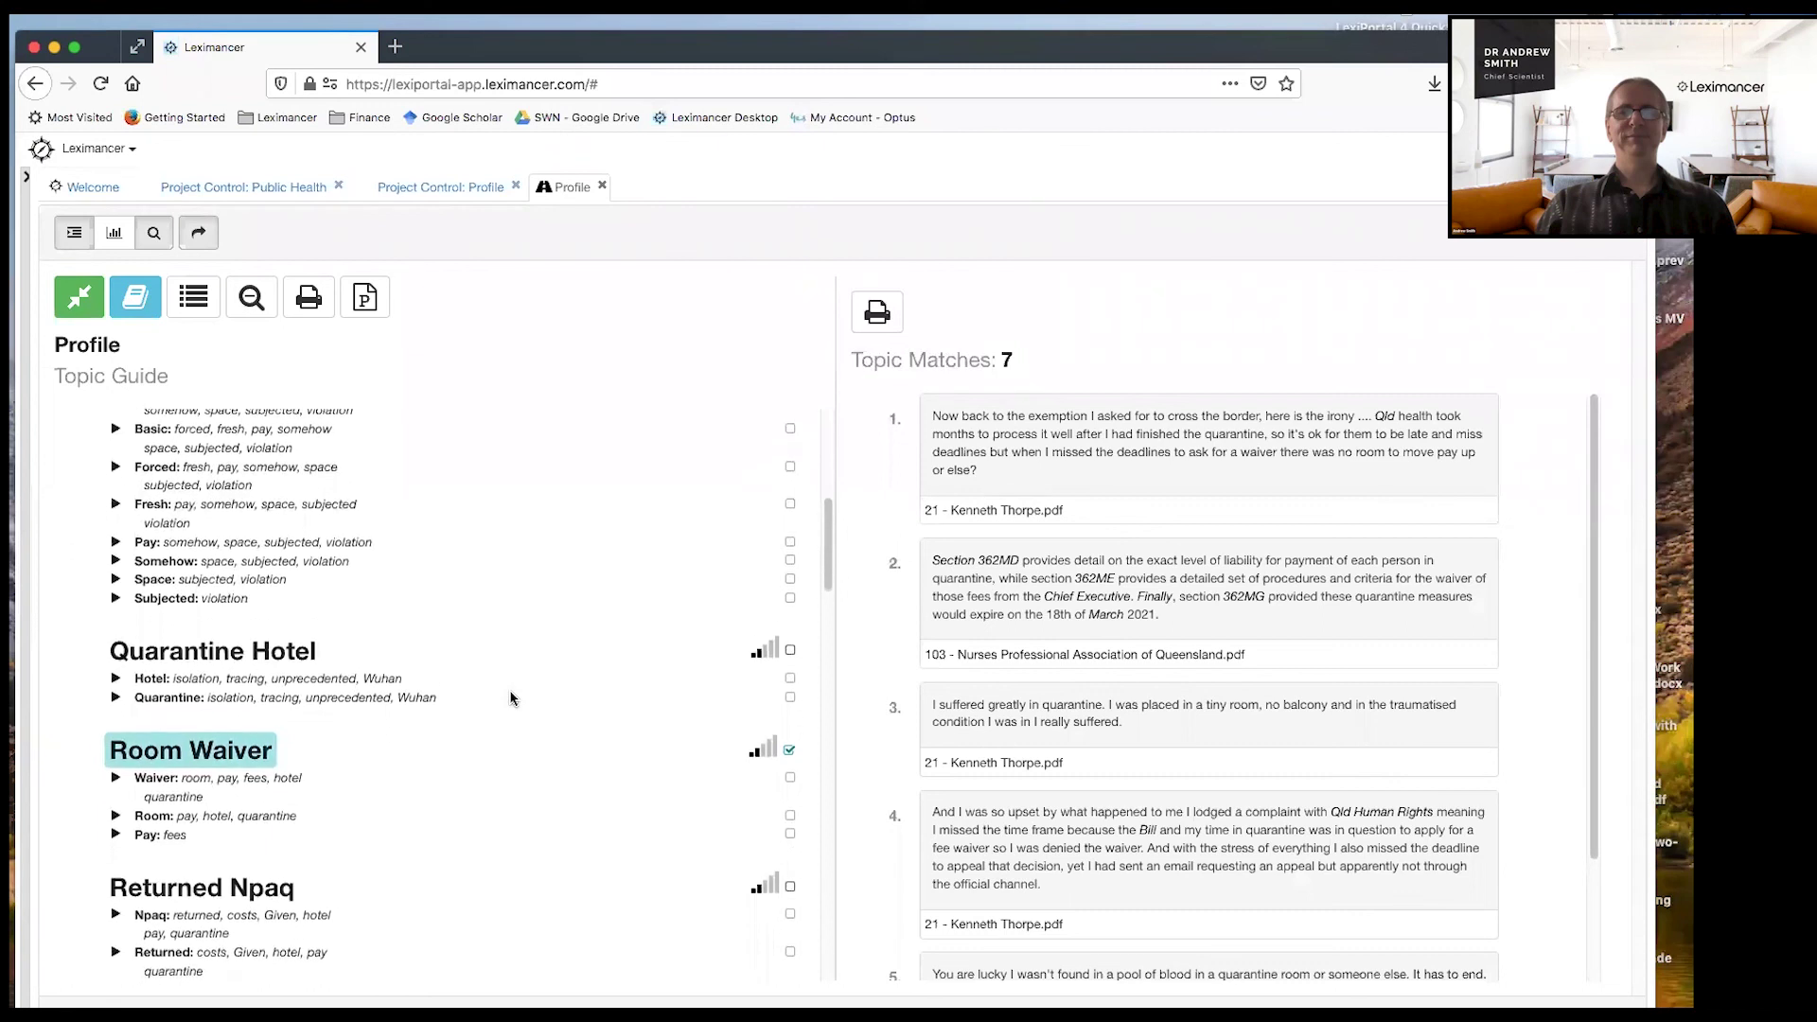
scroll(510, 698, down, 5)
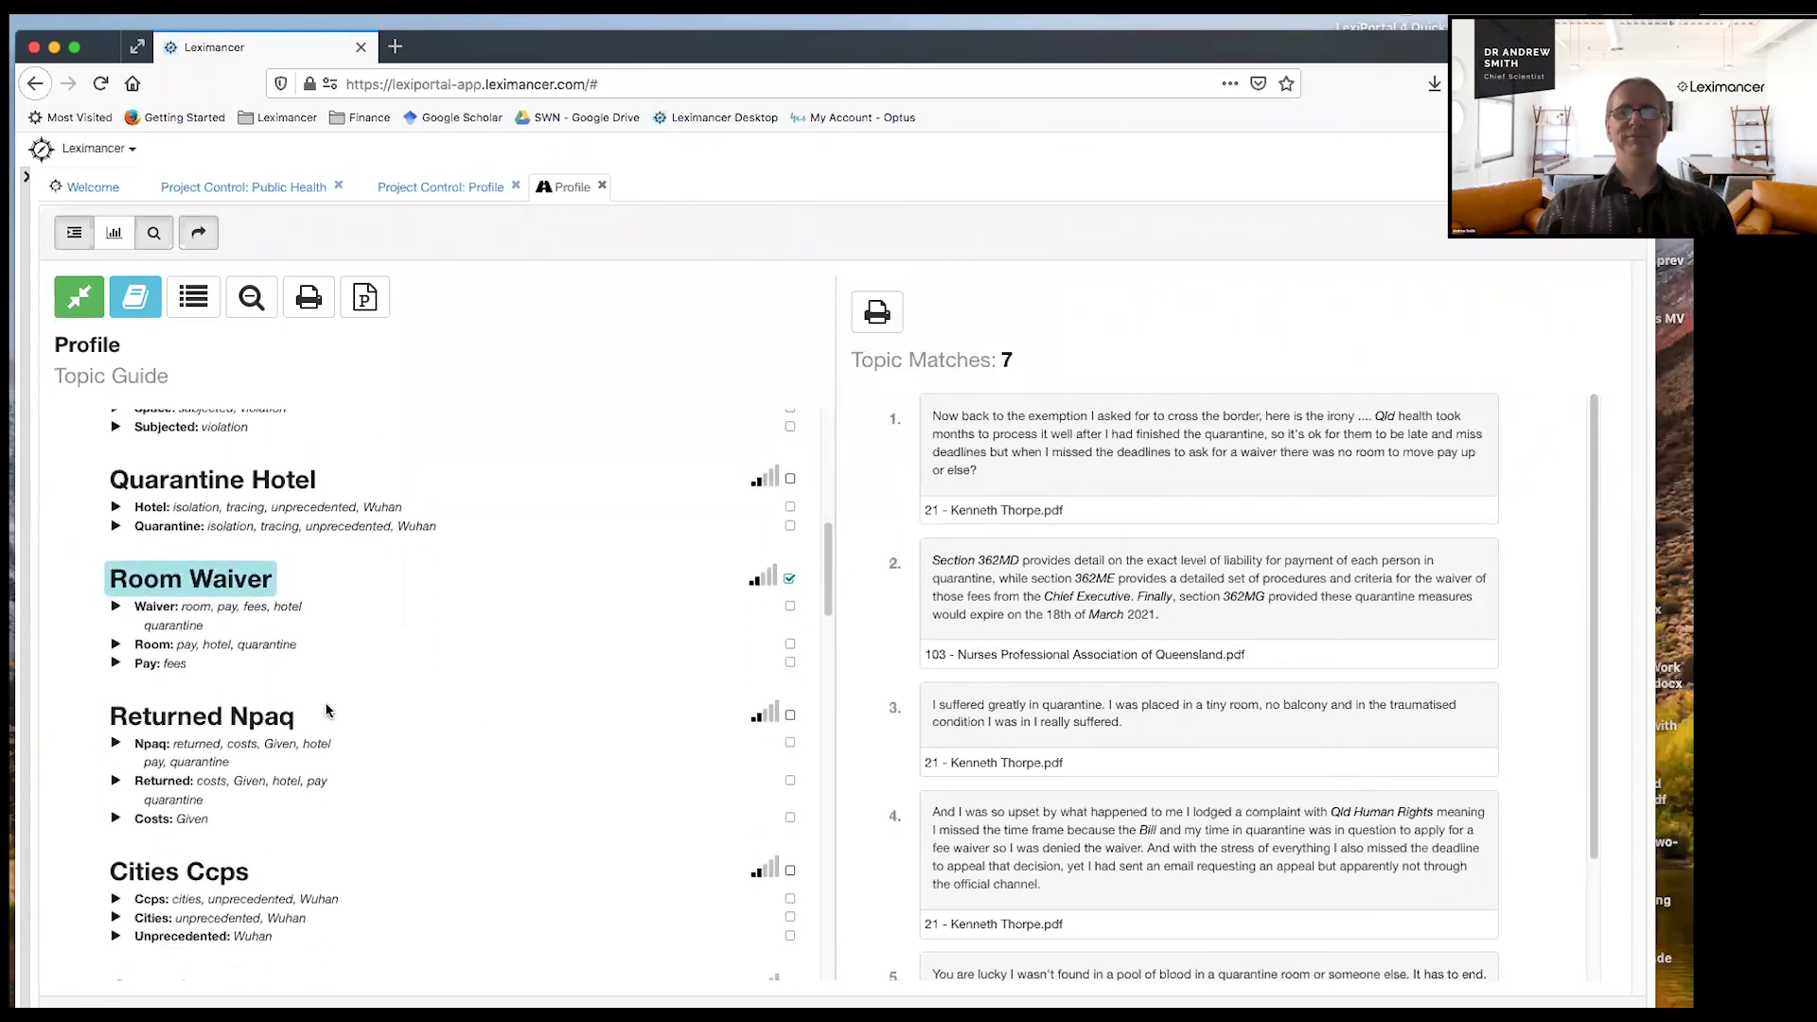
scroll(352, 709, down, 5)
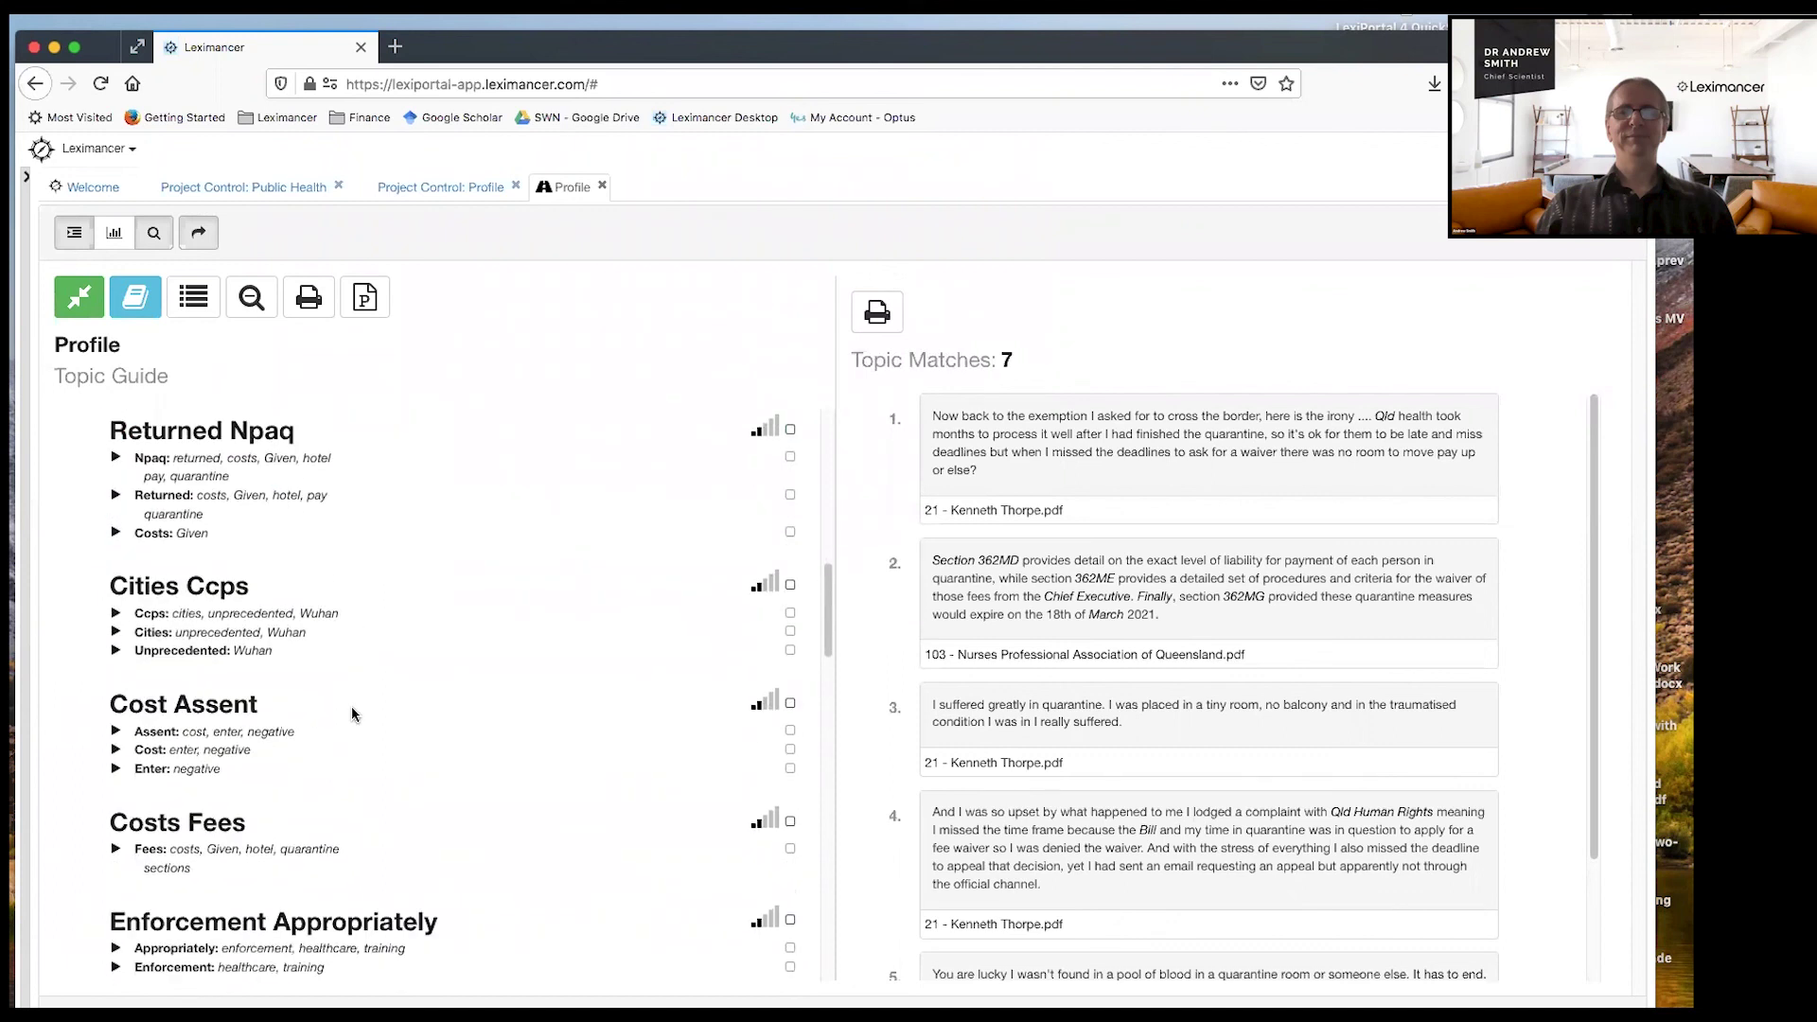
scroll(352, 712, up, 3)
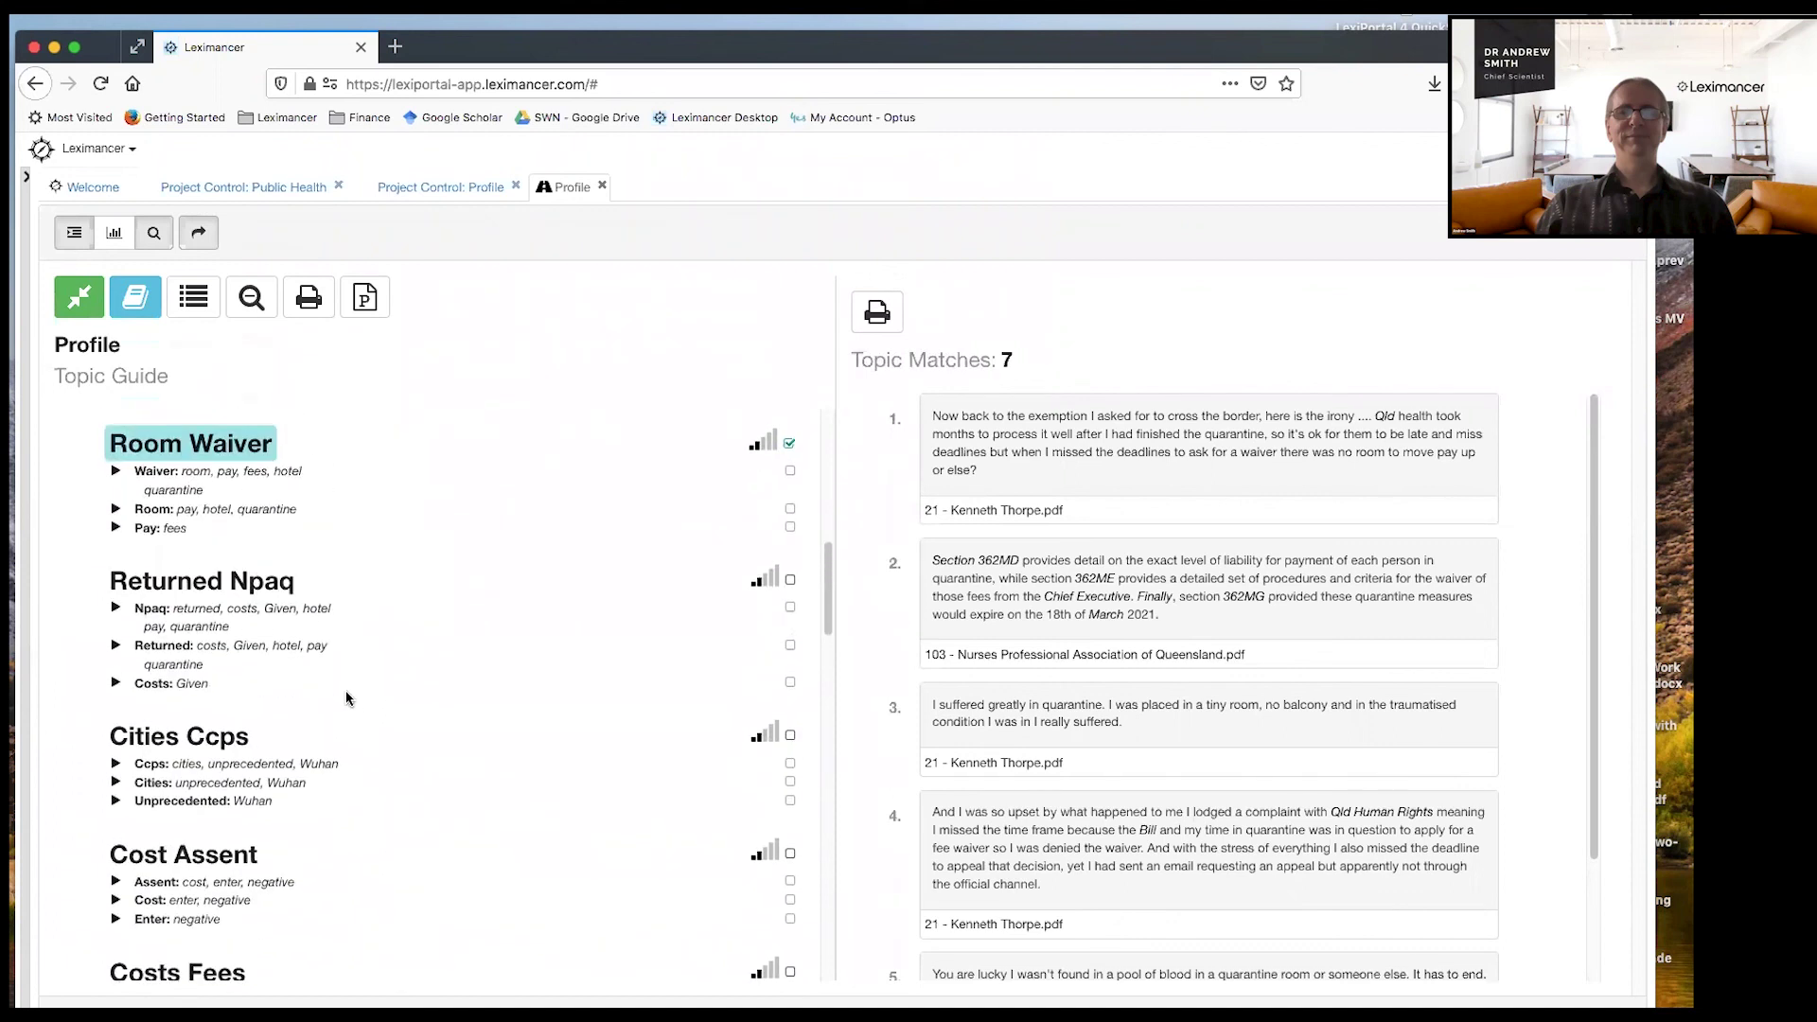